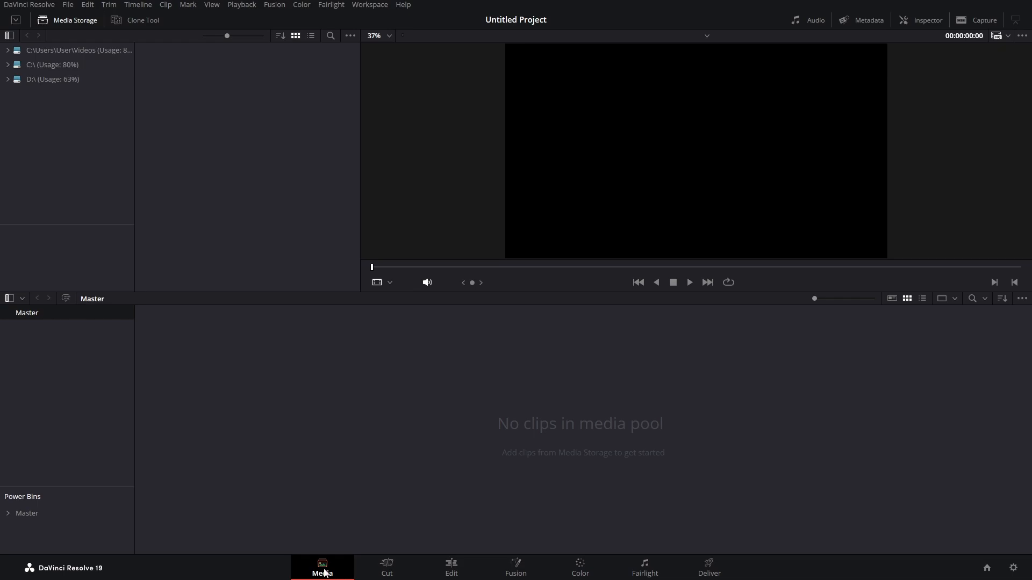
Look through the Cut, Edit, Fusion, Color, Fairlight and Deliver pages and return to the Media page
left_click(389, 572)
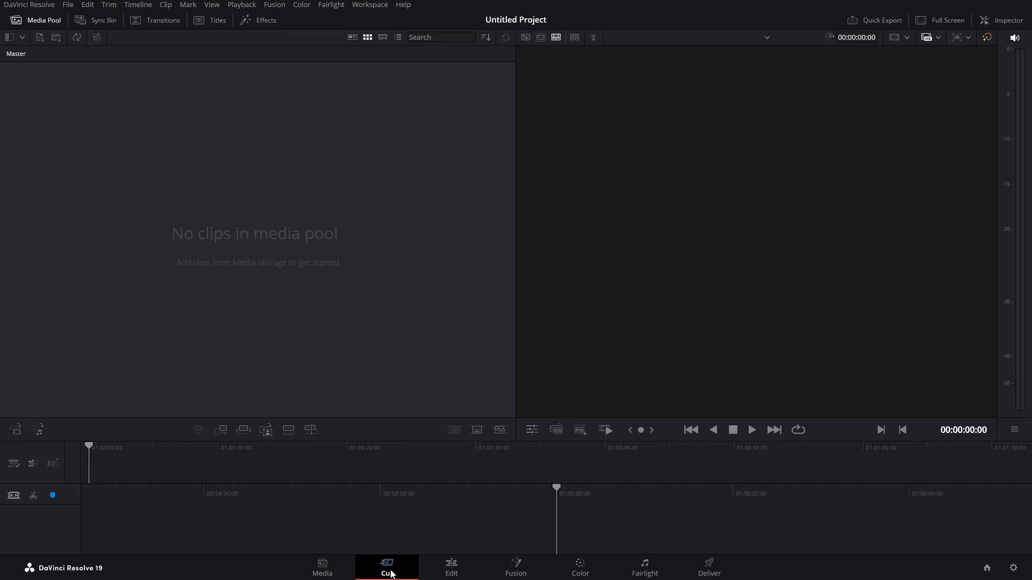
left_click(450, 572)
left_click(515, 571)
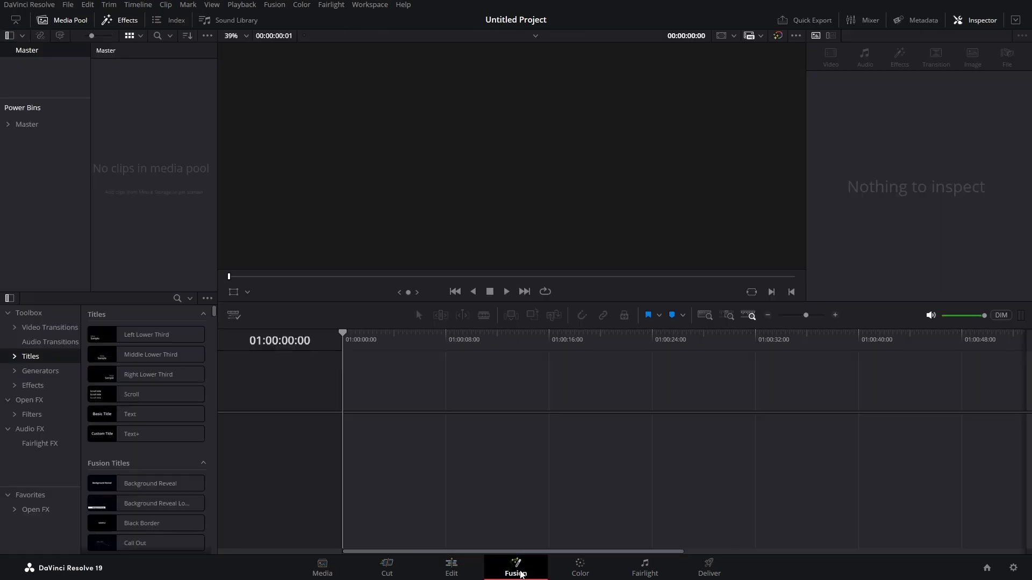
left_click(590, 575)
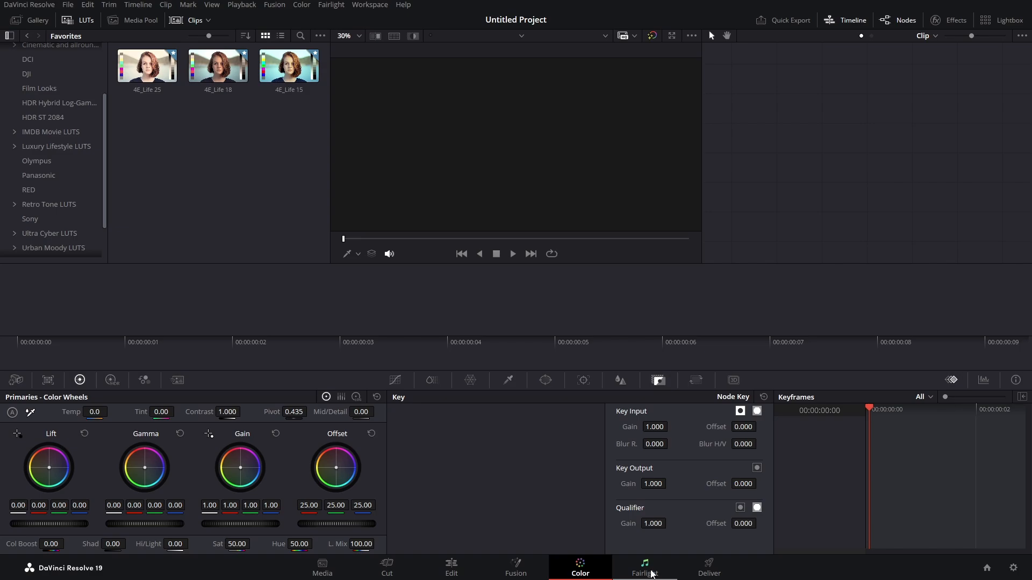
left_click(649, 572)
left_click(714, 572)
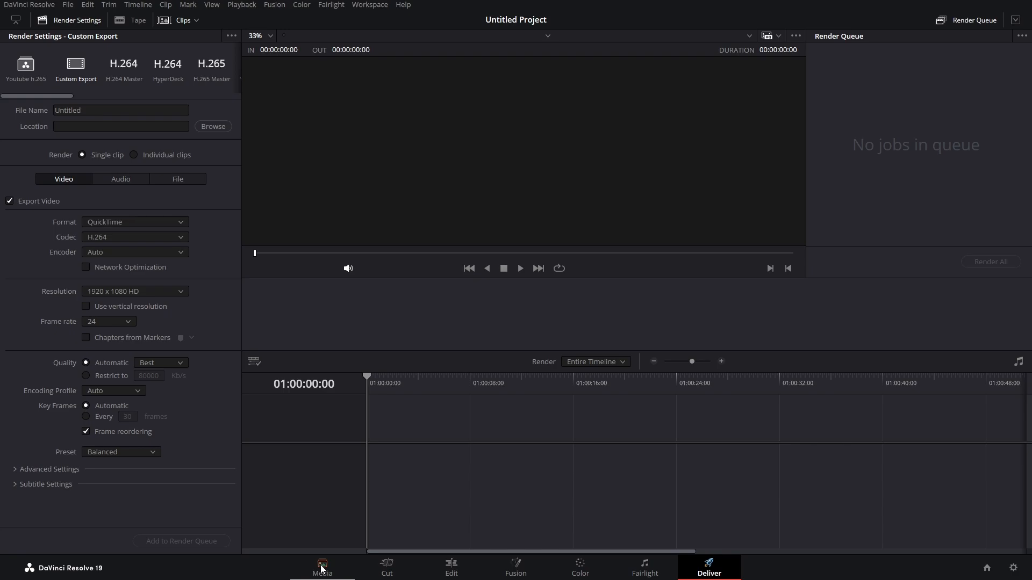
left_click(326, 569)
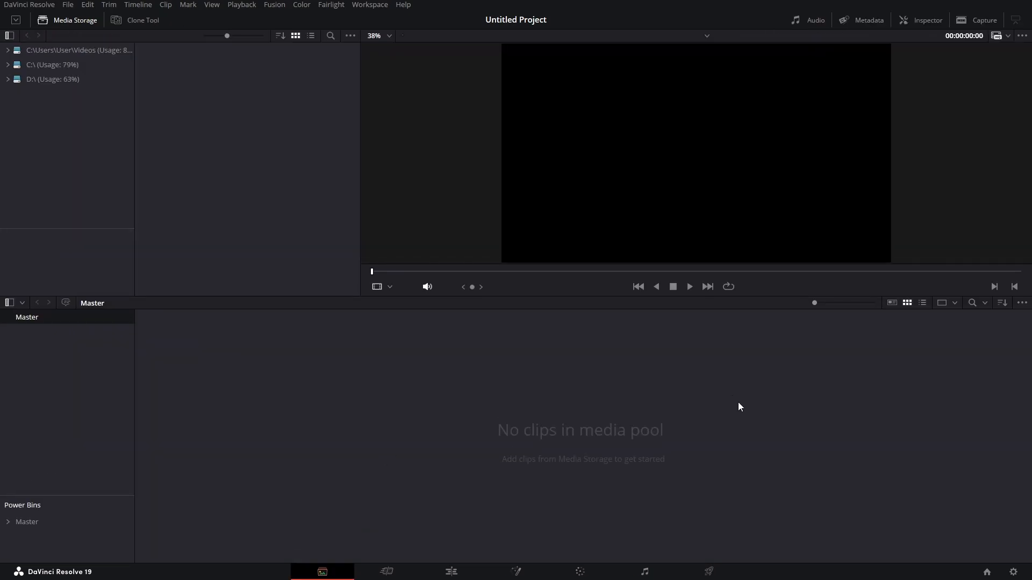
Open the project settings and examine the available timeline resolutions
left_click(1014, 573)
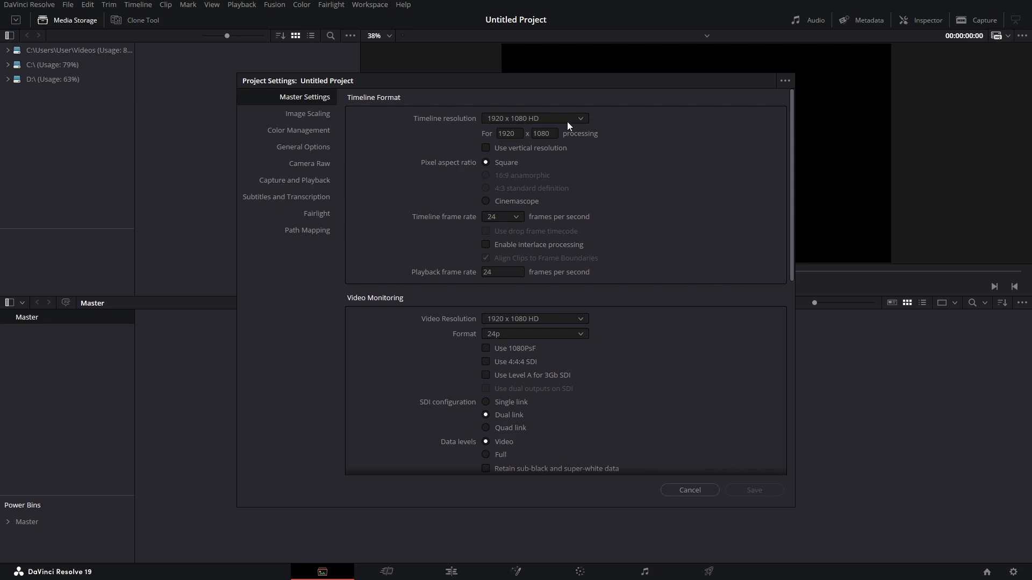
left_click(582, 119)
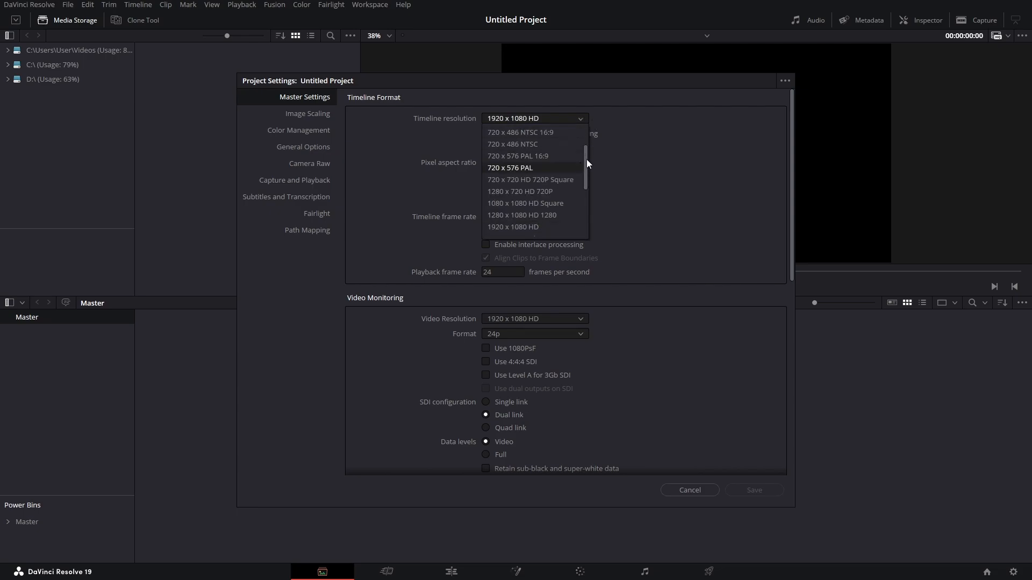
left_click_drag(586, 160, 590, 214)
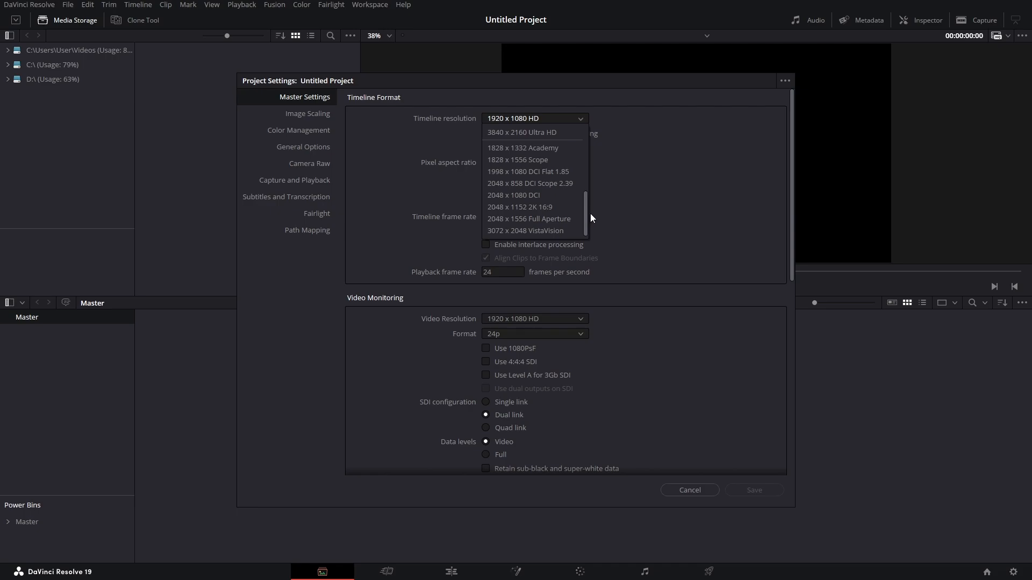
left_click(575, 117)
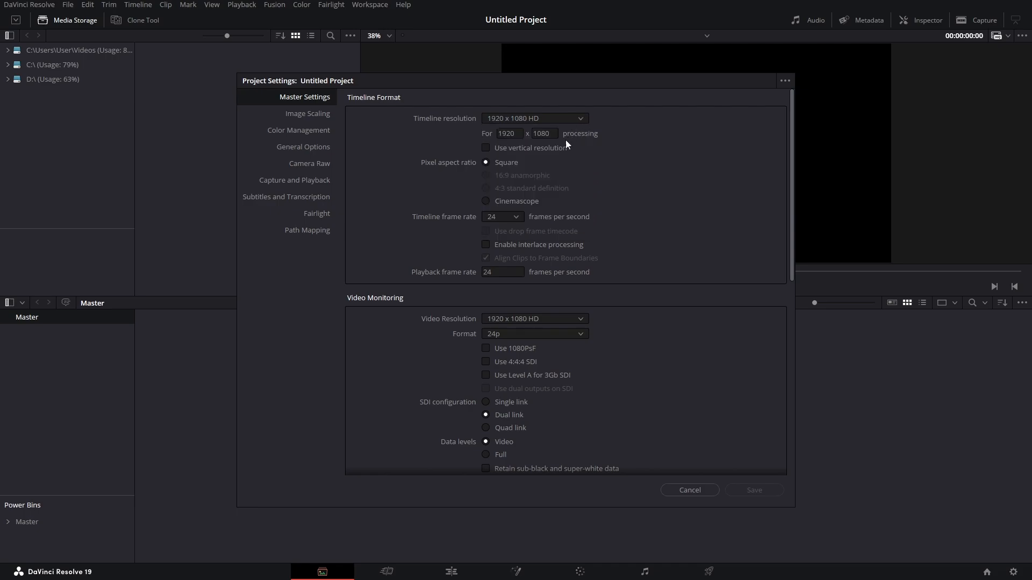
Examine the vertical resolution and timeline frame rate options and save the project settings
left_click(486, 148)
left_click(515, 217)
left_click_drag(522, 254, 522, 282)
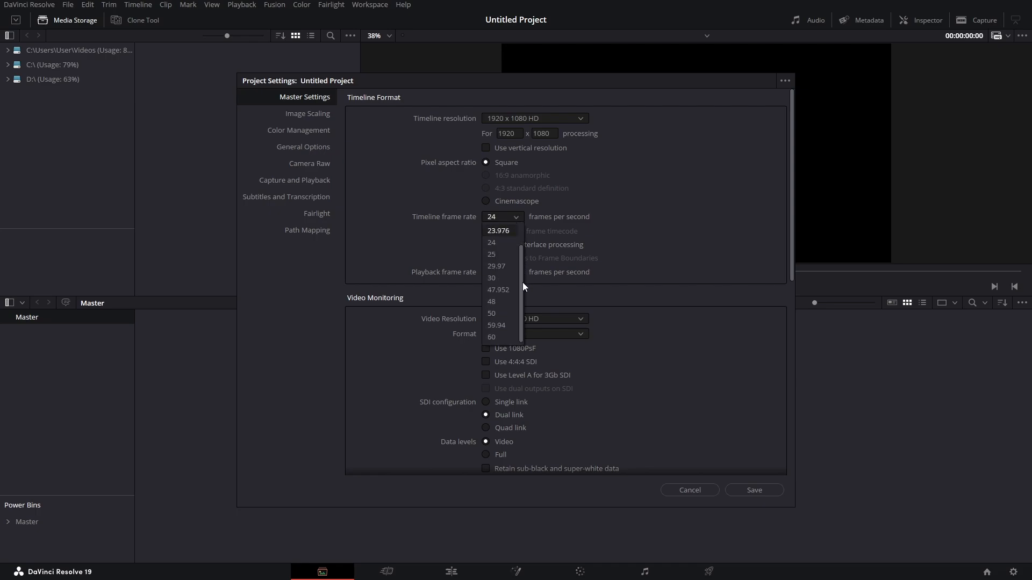
left_click(516, 216)
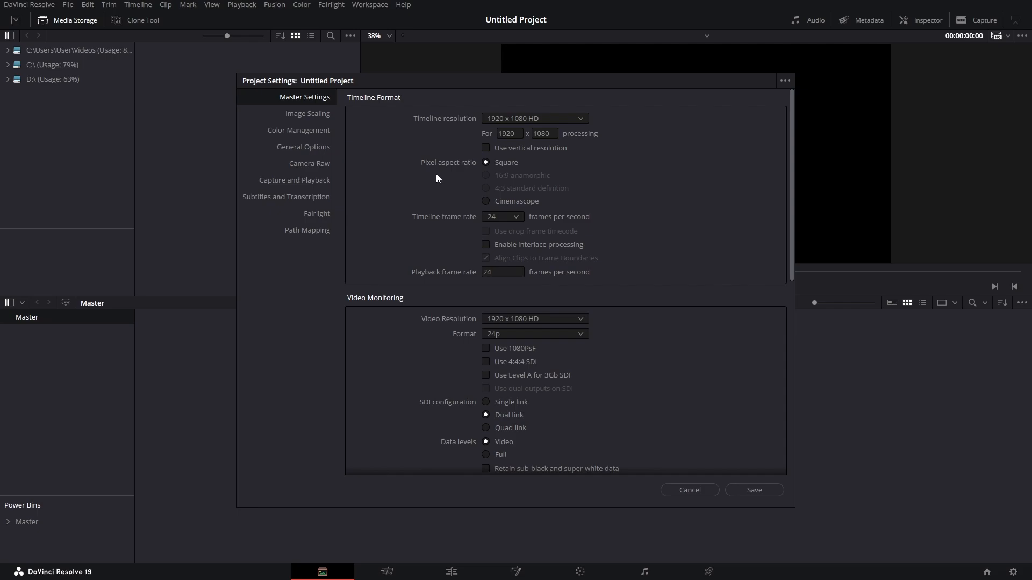
left_click(766, 491)
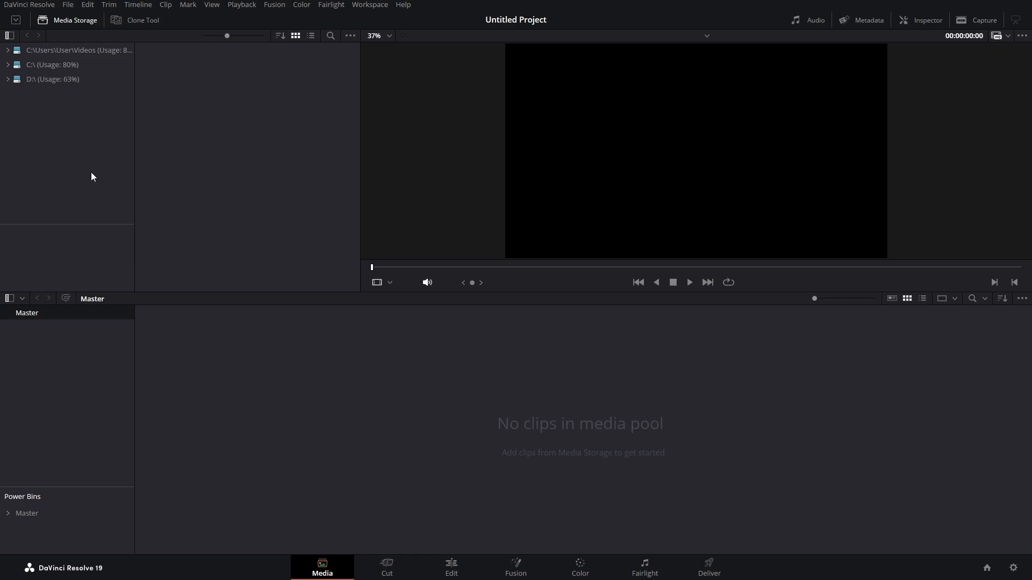
Add the clip 123 1.mp4 from the Videos storage location to the media pool
left_click(34, 49)
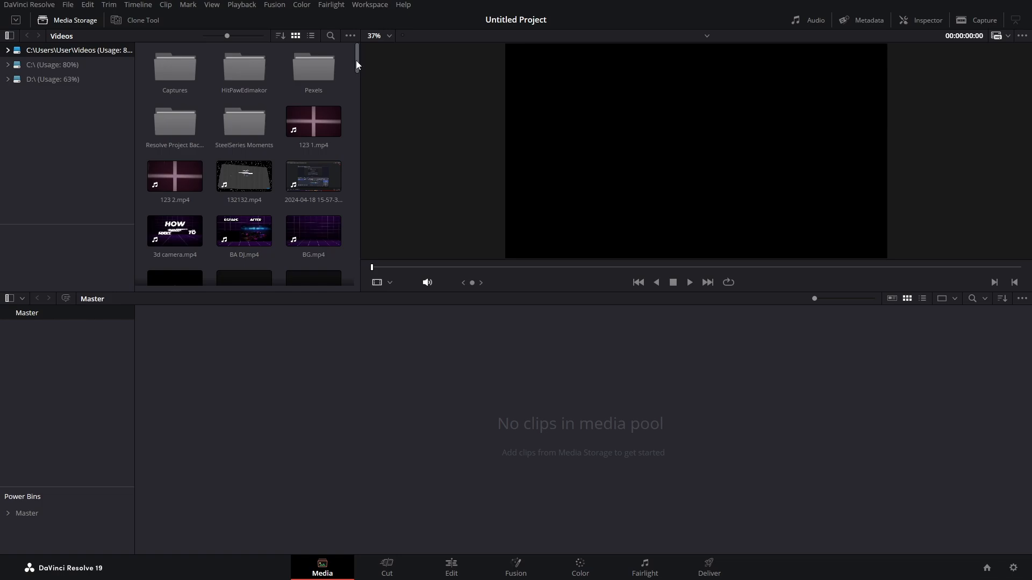
mouse_move(356, 60)
left_mouse_down()
mouse_move(362, 118)
mouse_move(364, 52)
left_mouse_up()
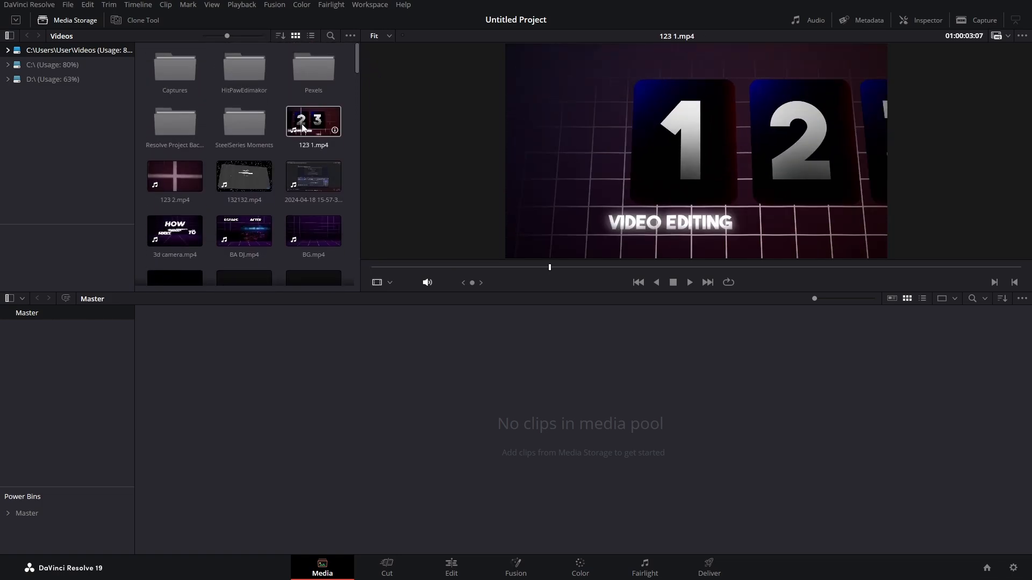
left_click(303, 128)
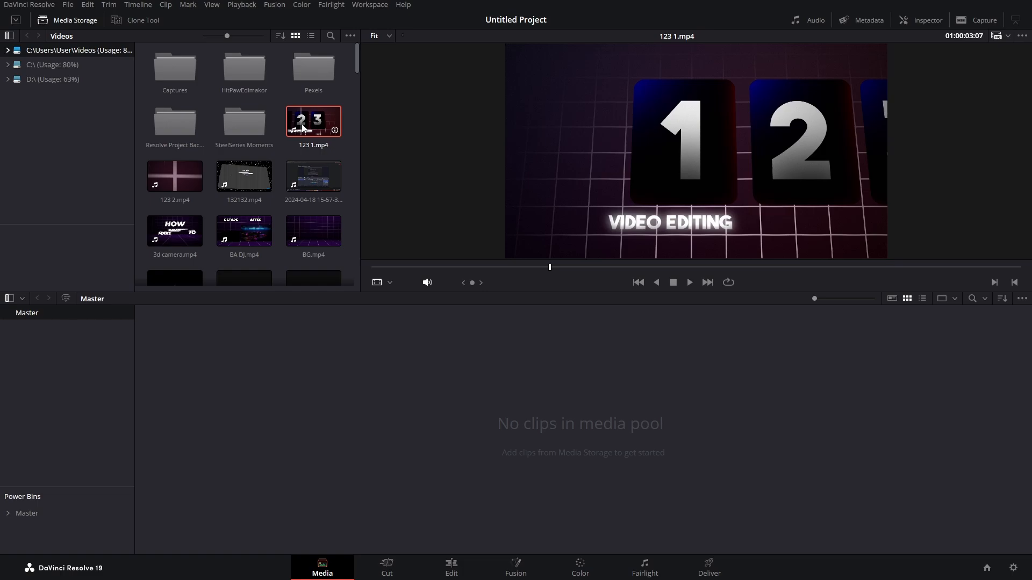
left_click_drag(303, 128, 279, 368)
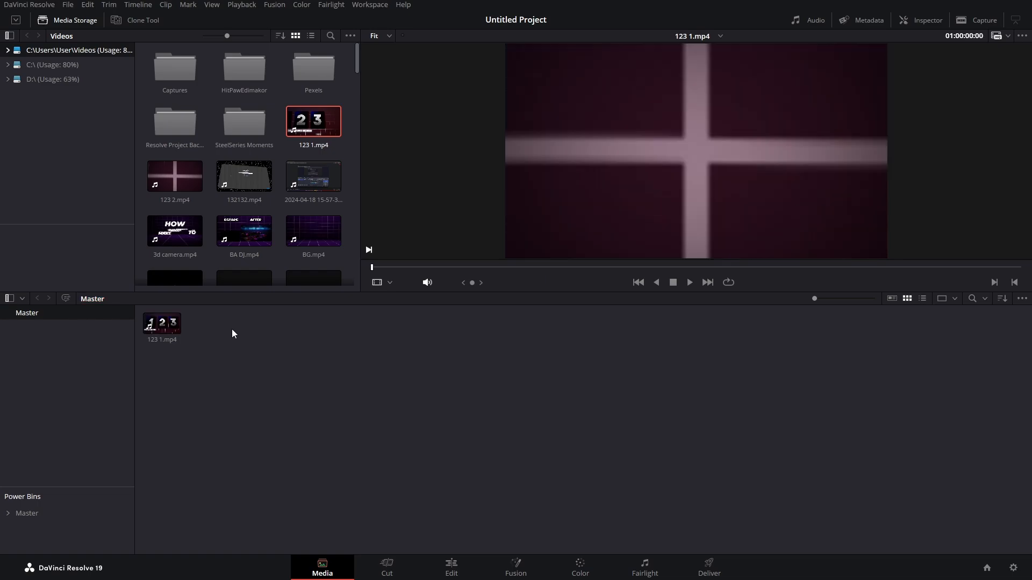
Create a new bin named Footage in the media pool's Master bin
right_click(272, 343)
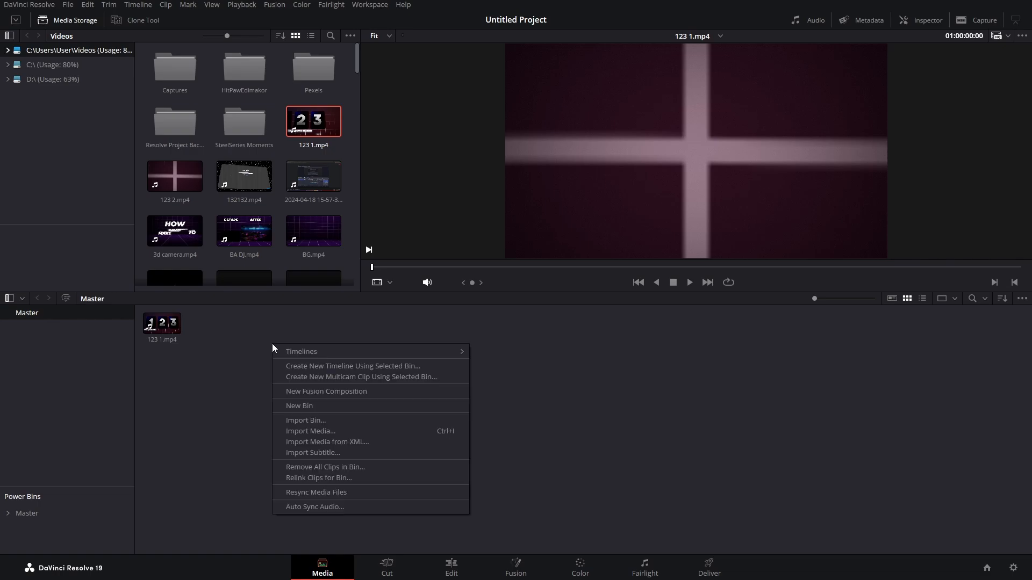
left_click(315, 404)
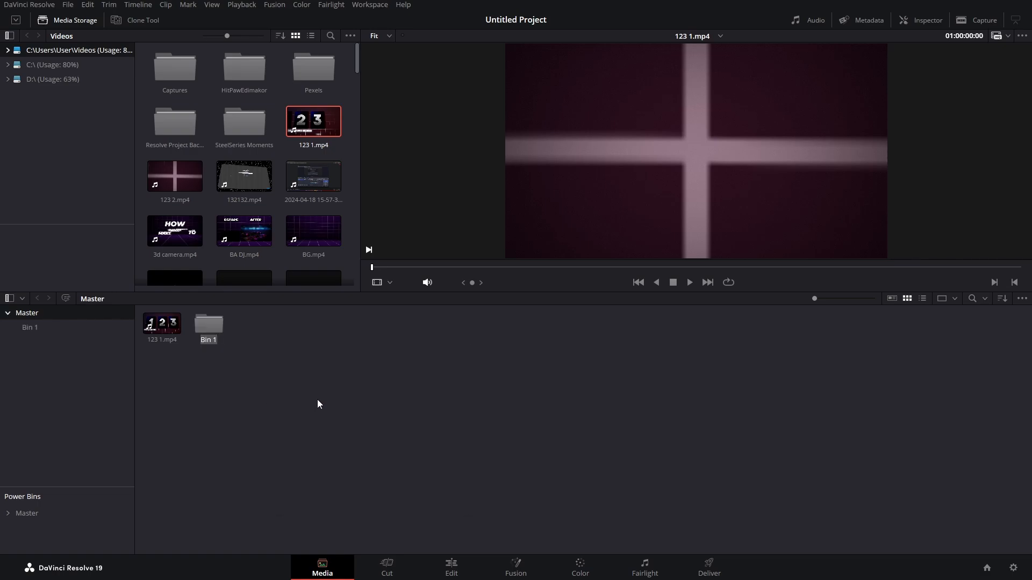
type("Footage")
key("Return")
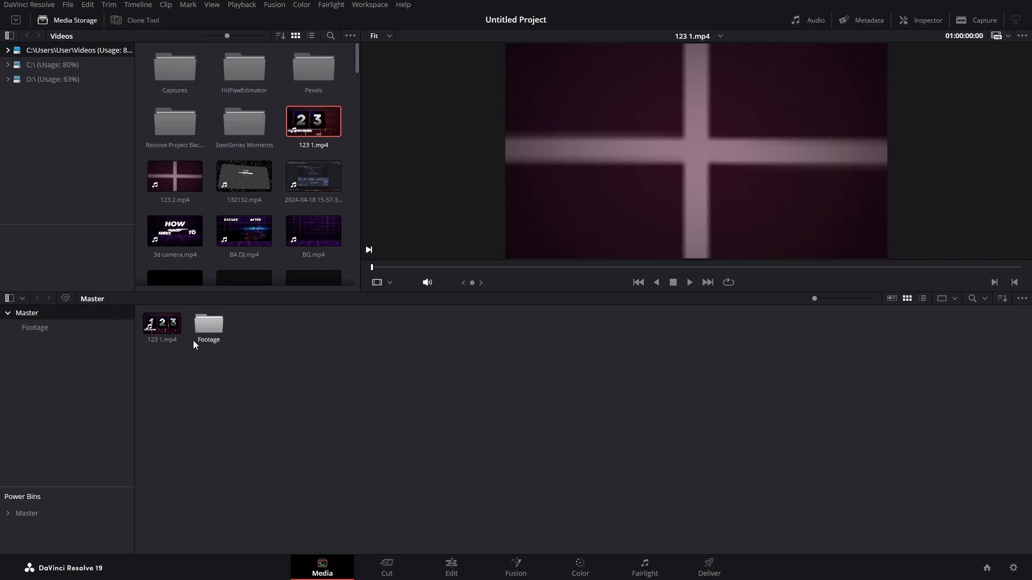
Move the 123 1.mp4 clip into the Footage bin and open that bin
left_click(159, 332)
left_click_drag(161, 330, 207, 331)
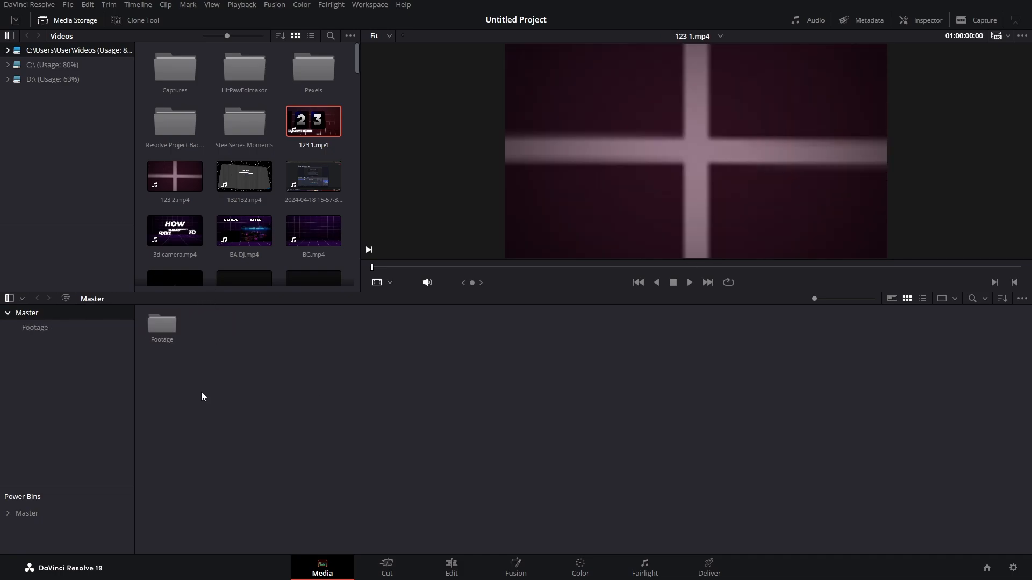
double_click(162, 319)
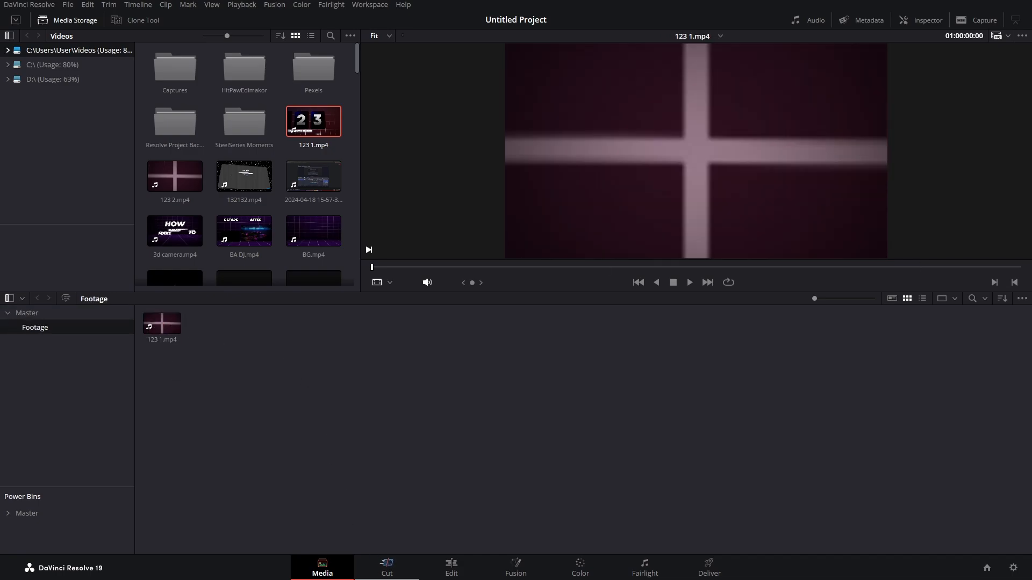
On the Edit page, create a timeline from the 123 1.mp4 clip in the Footage bin
left_click(460, 574)
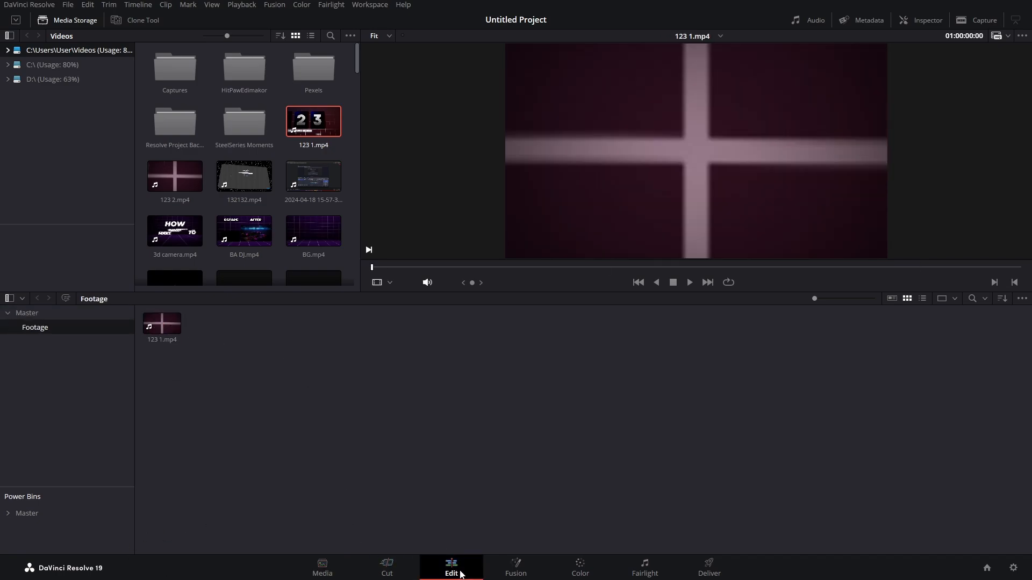
left_click(28, 54)
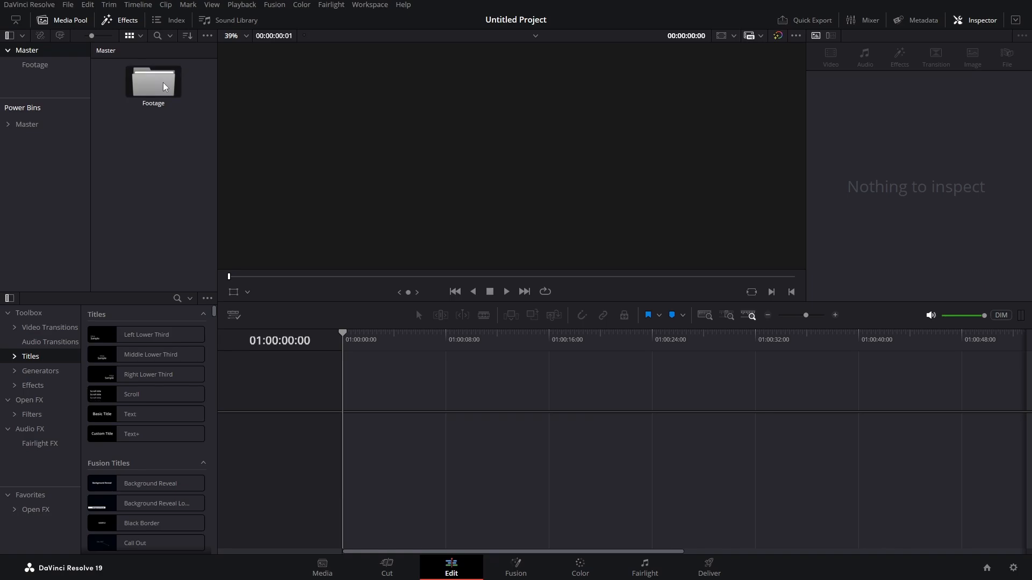
double_click(141, 97)
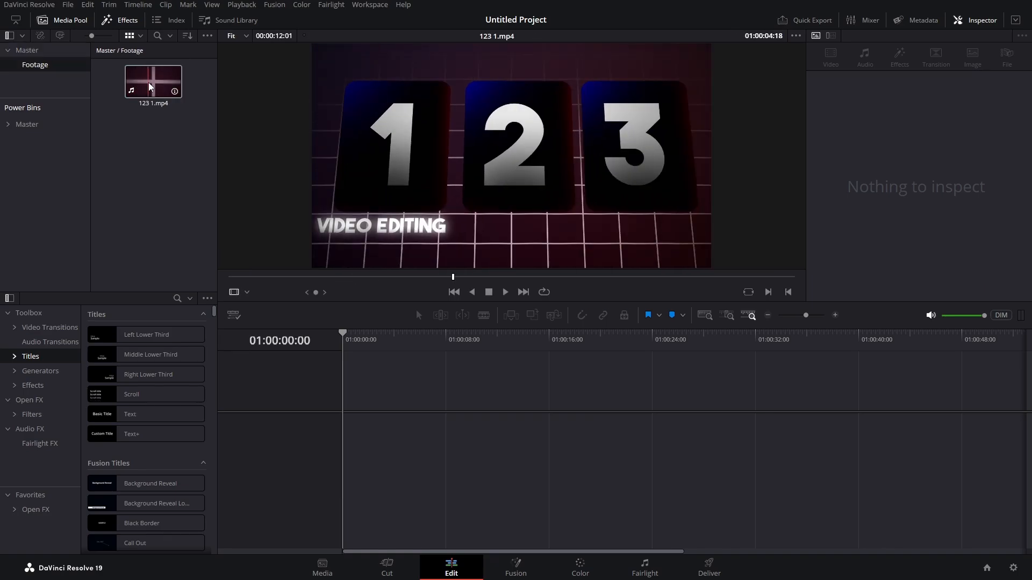
left_click_drag(136, 82, 357, 392)
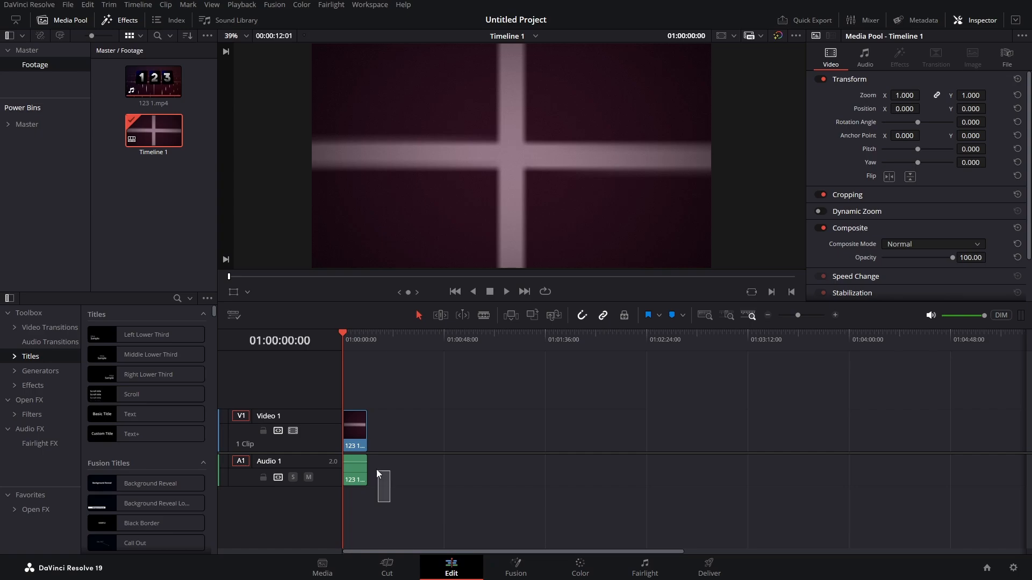
Remove the clip from the timeline and delete all contents of the Footage bin on the Media page
left_click_drag(377, 469, 356, 411)
key("Delete")
left_click(322, 567)
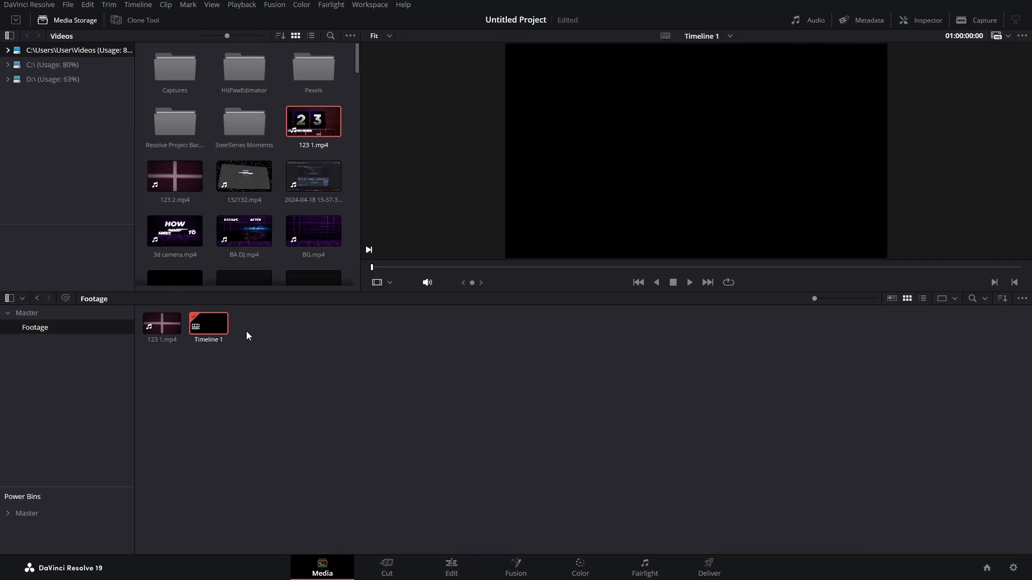
key("ctrl+a")
key("Delete")
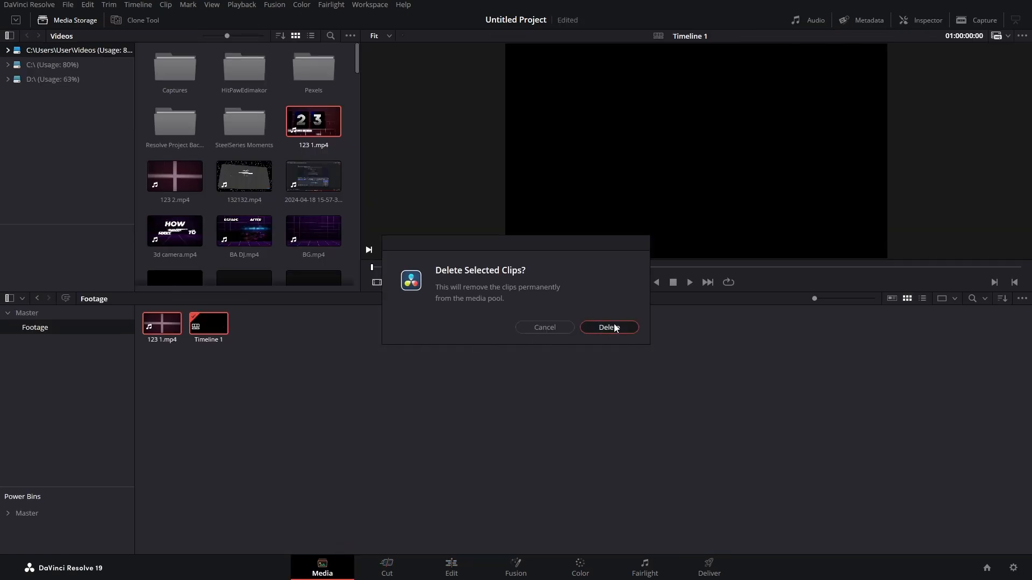
left_click(609, 328)
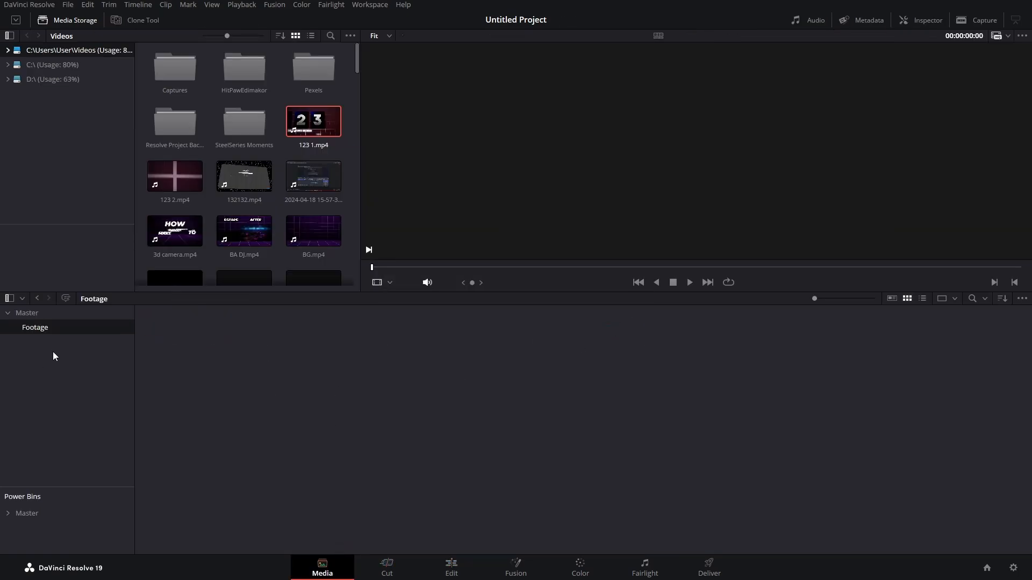
Import the Pexels footage into the Footage bin, changing the project frame rate to match the clips
left_click(315, 65)
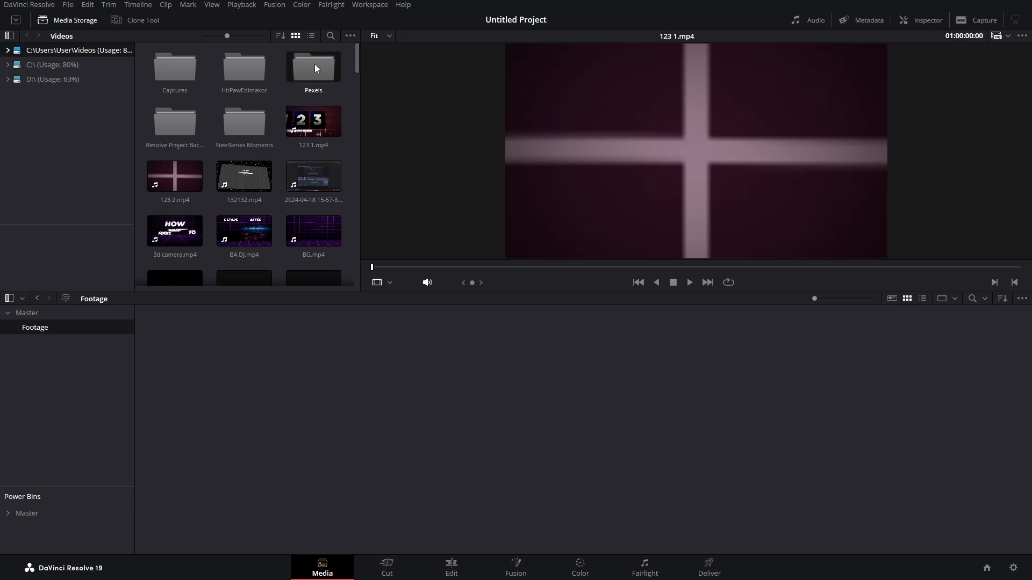
left_click_drag(271, 340, 253, 366)
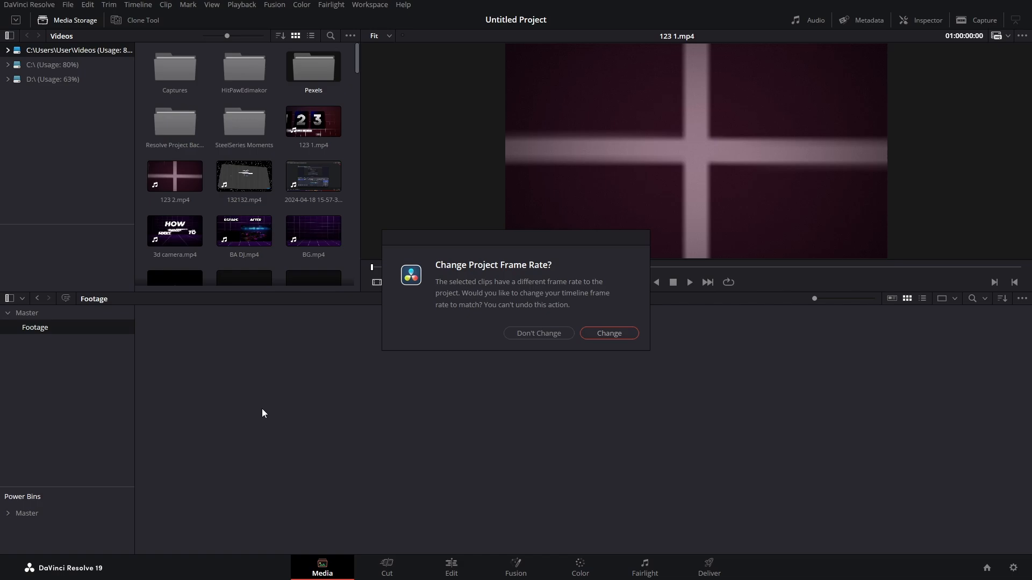
left_click(609, 333)
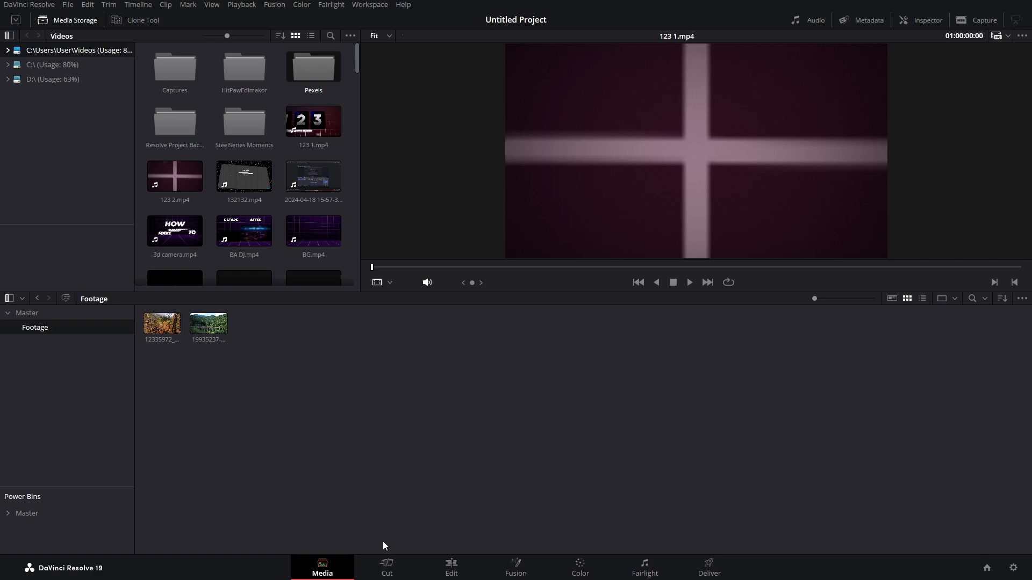
On the Edit page, create a timeline from the autumn forest clip 12335972_3840_2160_24fps.mp4 in the Footage bin
left_click(387, 567)
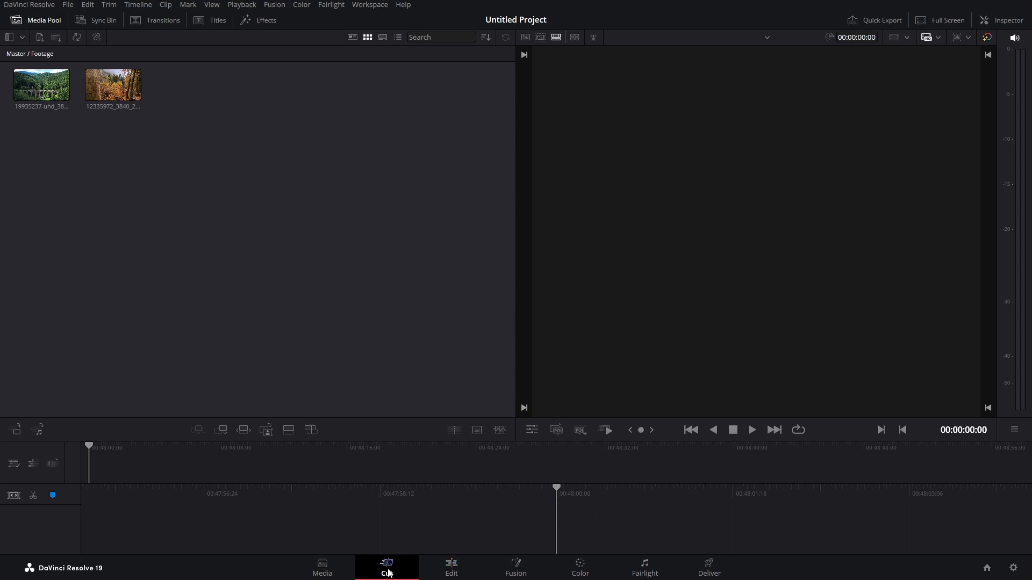
left_click(453, 570)
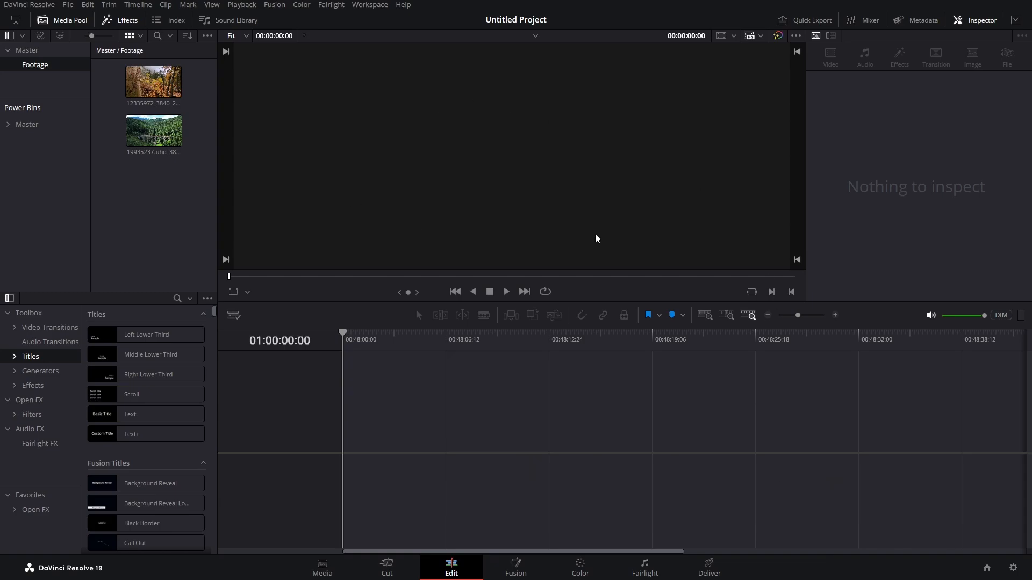
left_click(153, 82)
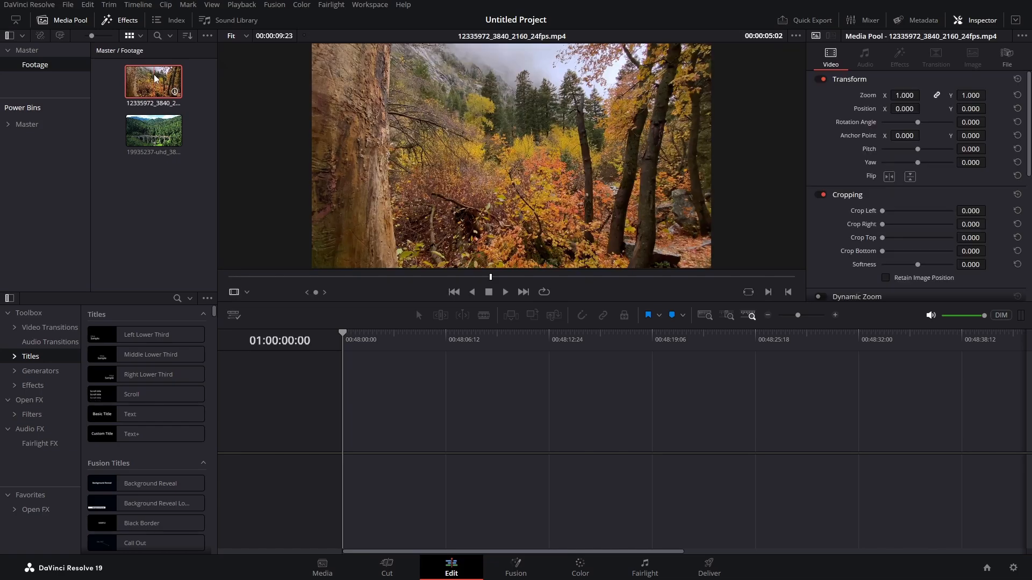
left_click_drag(153, 83, 441, 135)
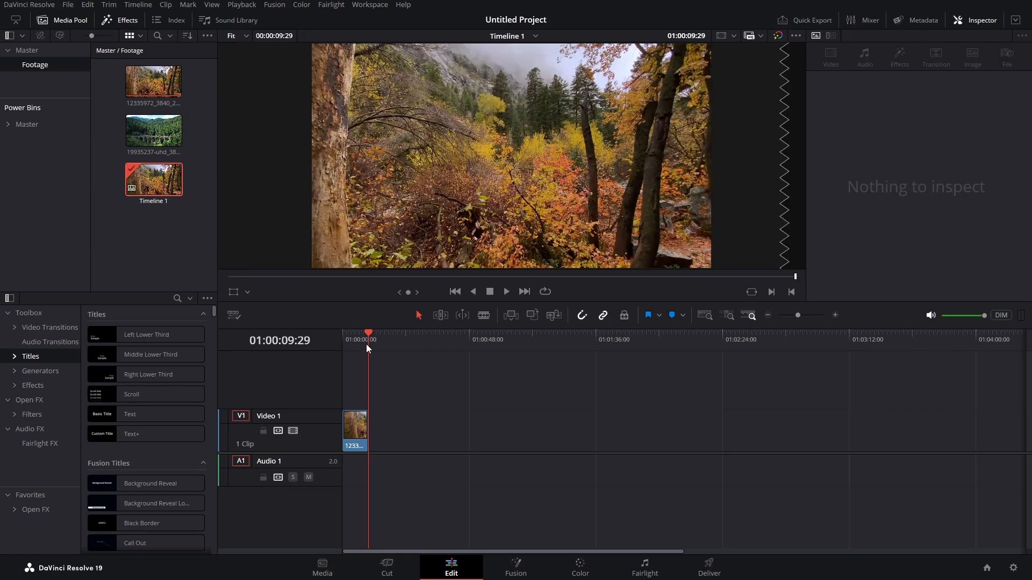
Return the playhead to the start and add the 19935237-uhd_3840_2160_30fps.mp4 clip right after the forest clip on Video 1
left_click_drag(370, 335, 343, 340)
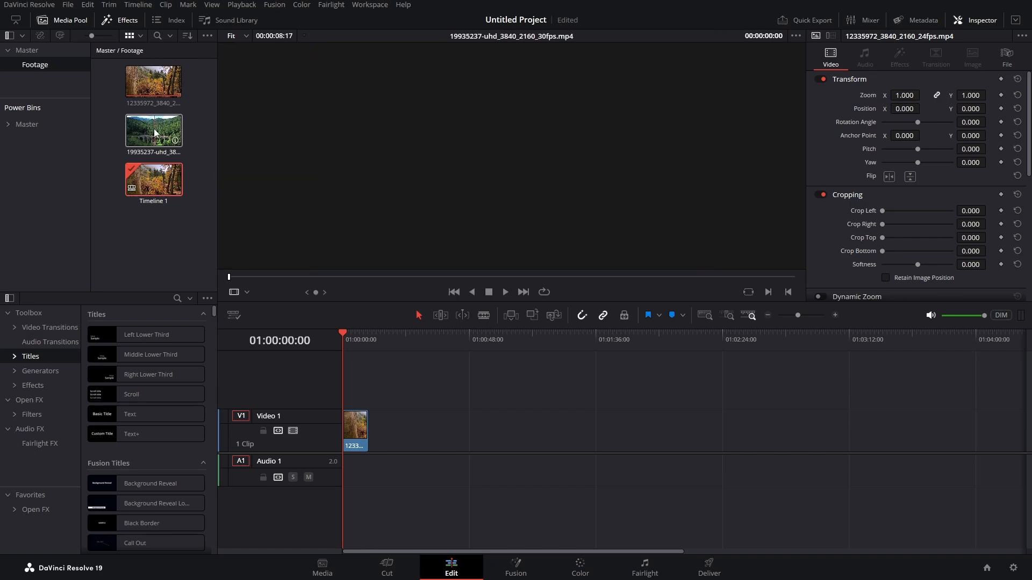
left_click_drag(153, 129, 390, 431)
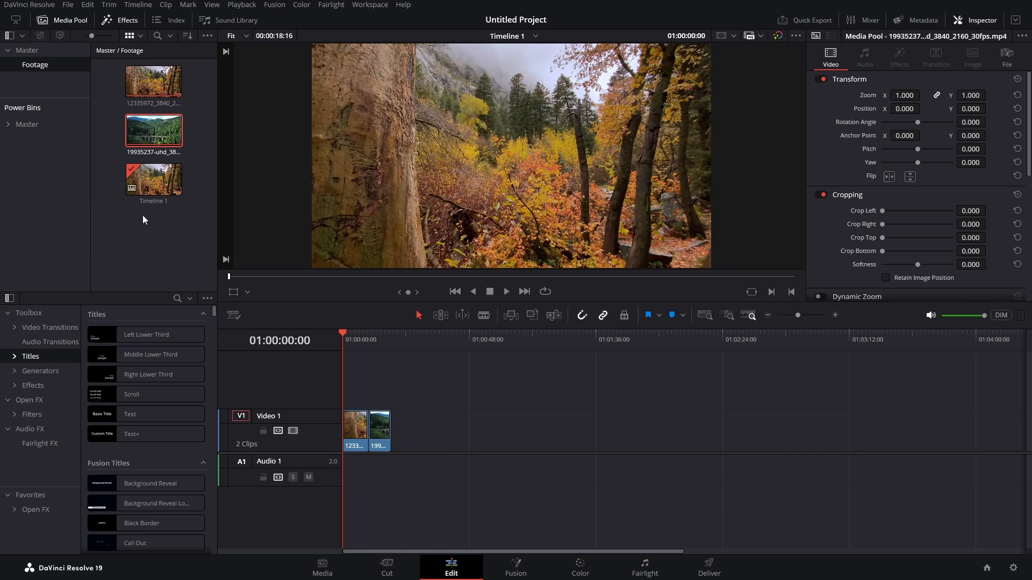
Place Bassy swoosh.wav from the Audio effects power bin at the start of Audio 1
left_click(8, 126)
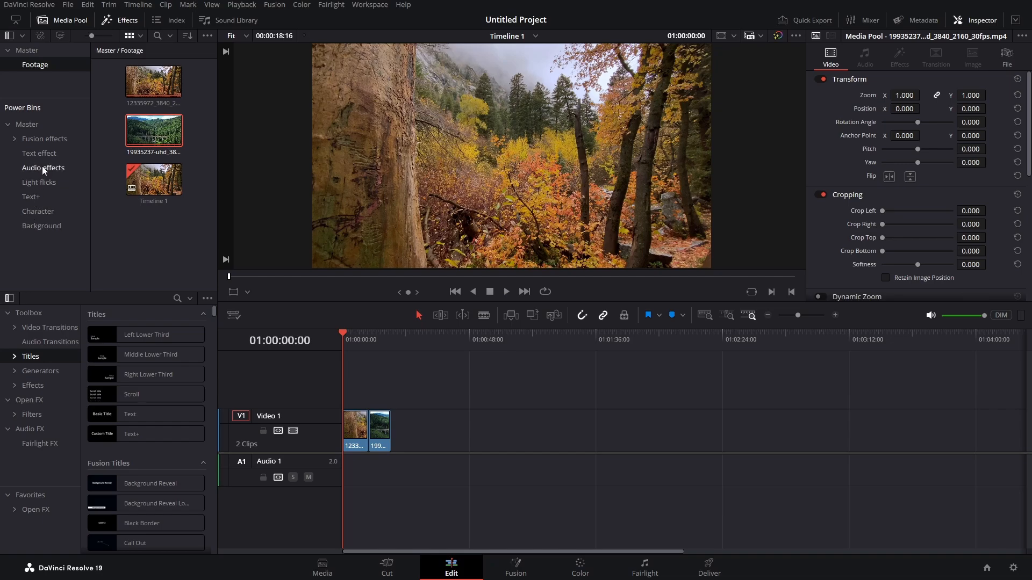
left_click(43, 168)
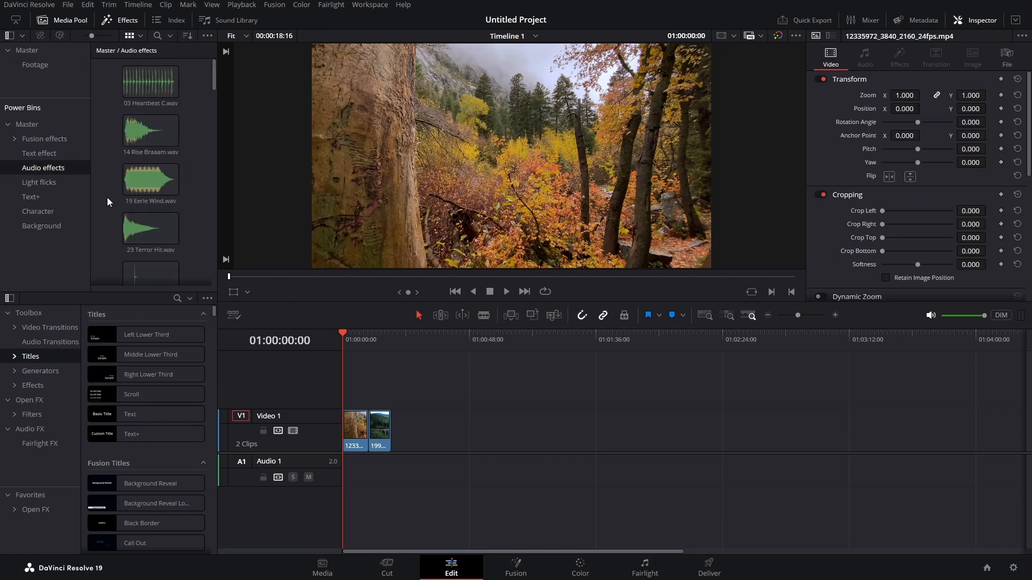
scroll(107, 199, "down", 5)
left_click_drag(150, 155, 344, 473)
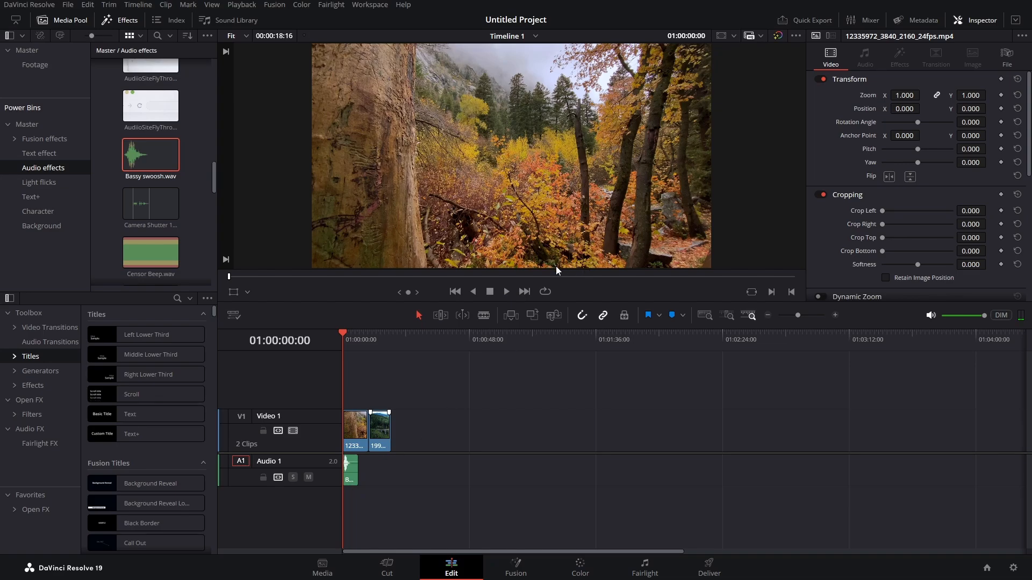
Play the opening of the timeline to preview it, then return the playhead to the start
left_click(506, 292)
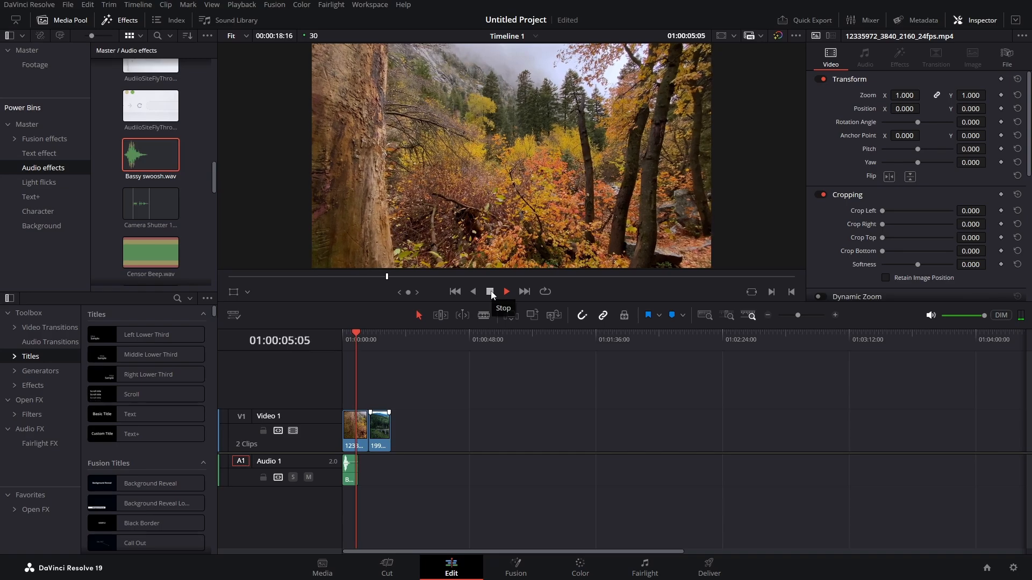
left_click(490, 293)
key("Home")
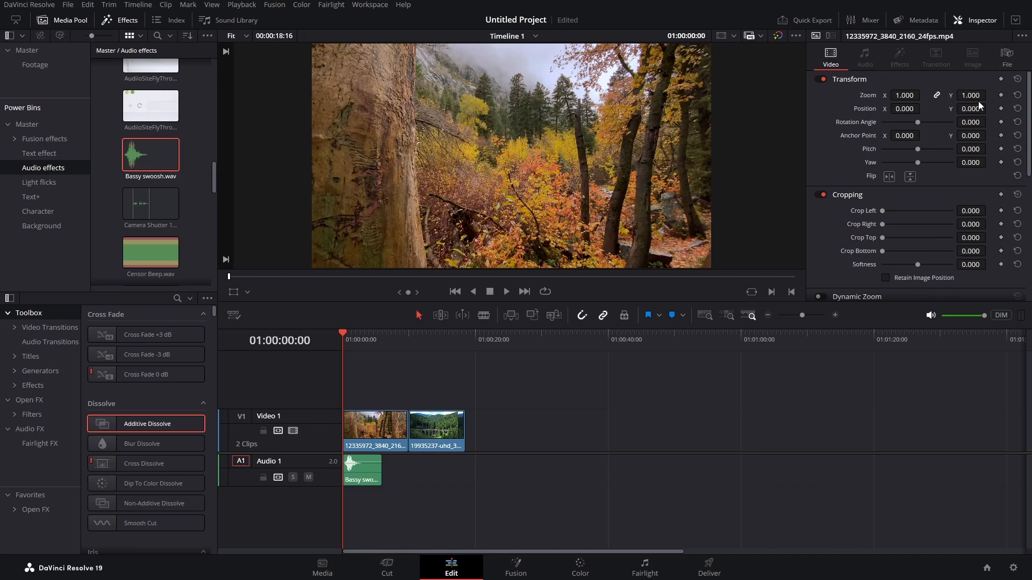
Try hiding and showing the Inspector and switching it between full height and its normal size
left_click(988, 22)
left_click(988, 22)
left_click(1017, 21)
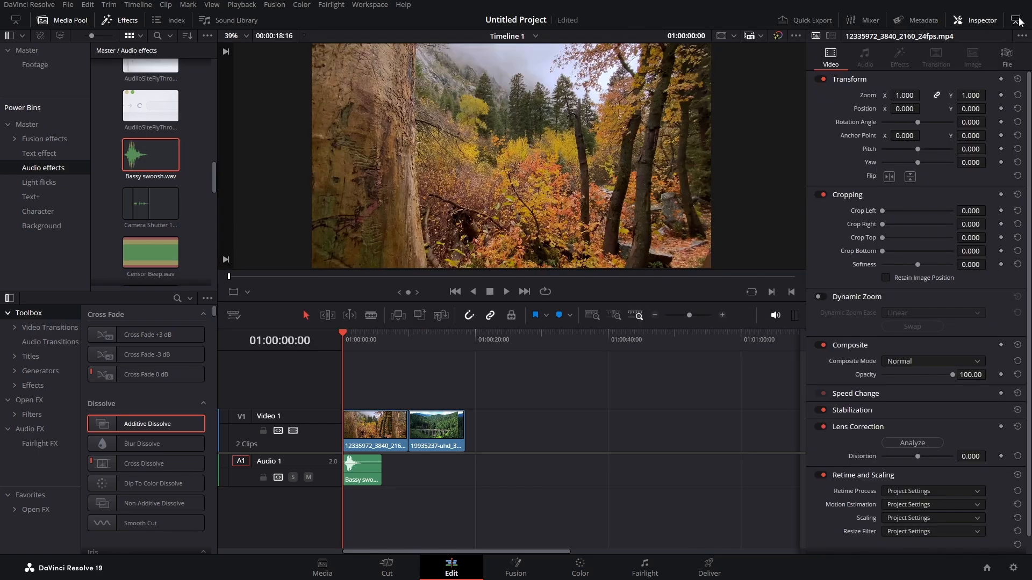
left_click(1016, 21)
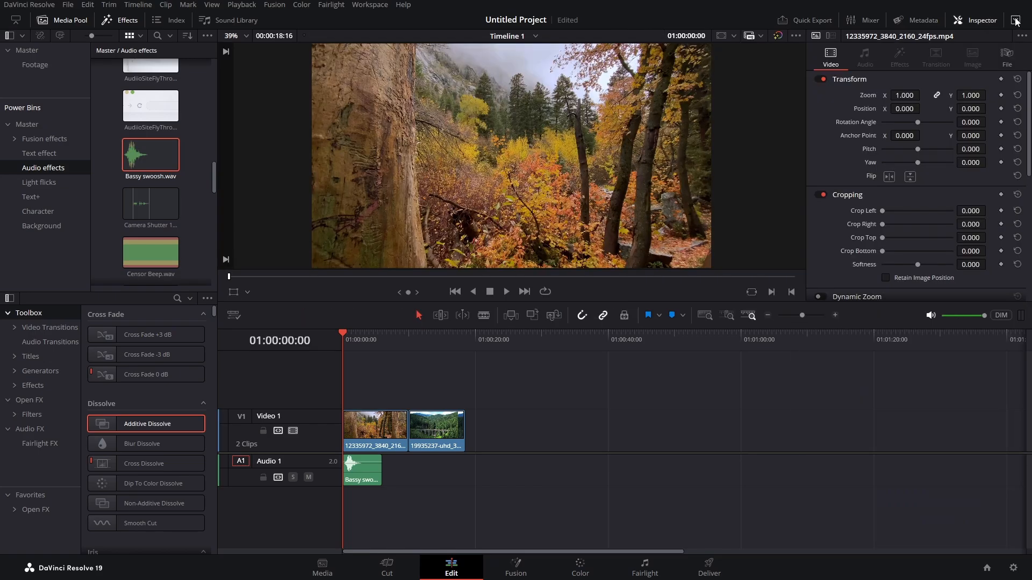
left_click(1015, 20)
left_click(1016, 21)
Look through the forest clip's video properties in the Inspector, from Transform to Super Scale
scroll(854, 146, "down", 3)
scroll(841, 156, "down", 3)
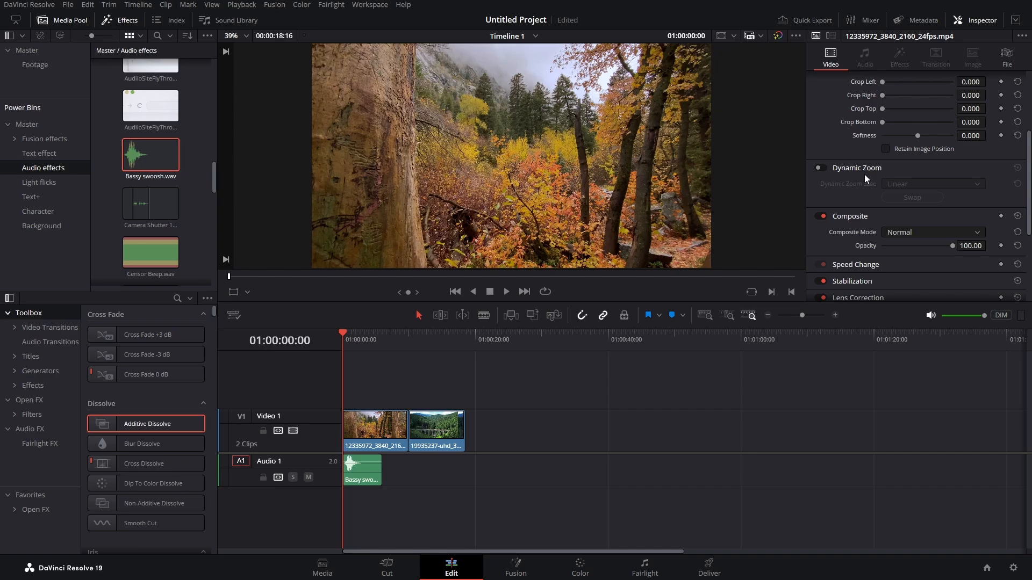
scroll(843, 163, "down", 2)
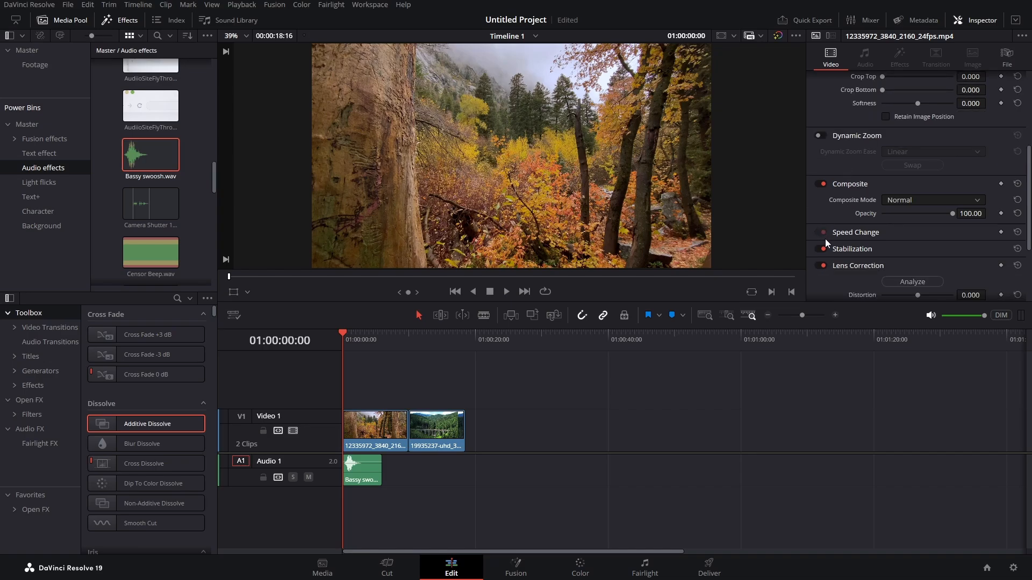
scroll(851, 257, "down", 2)
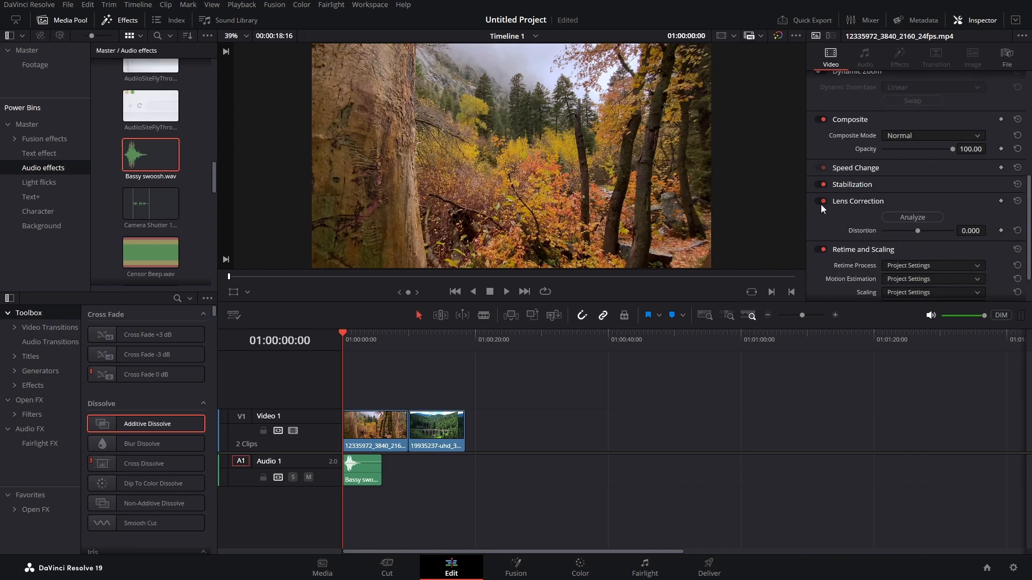
scroll(830, 205, "down", 2)
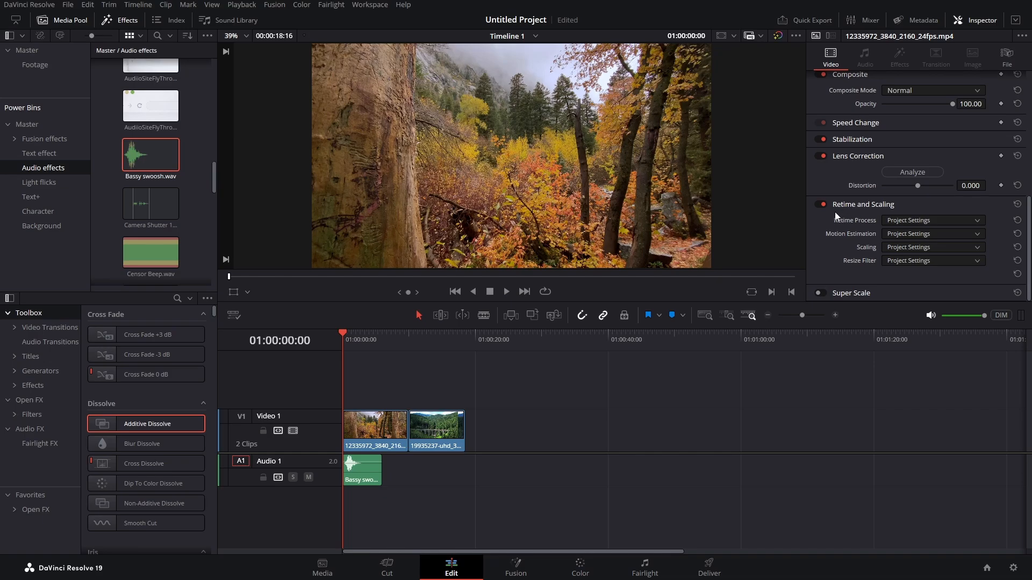
scroll(853, 265, "up", 5)
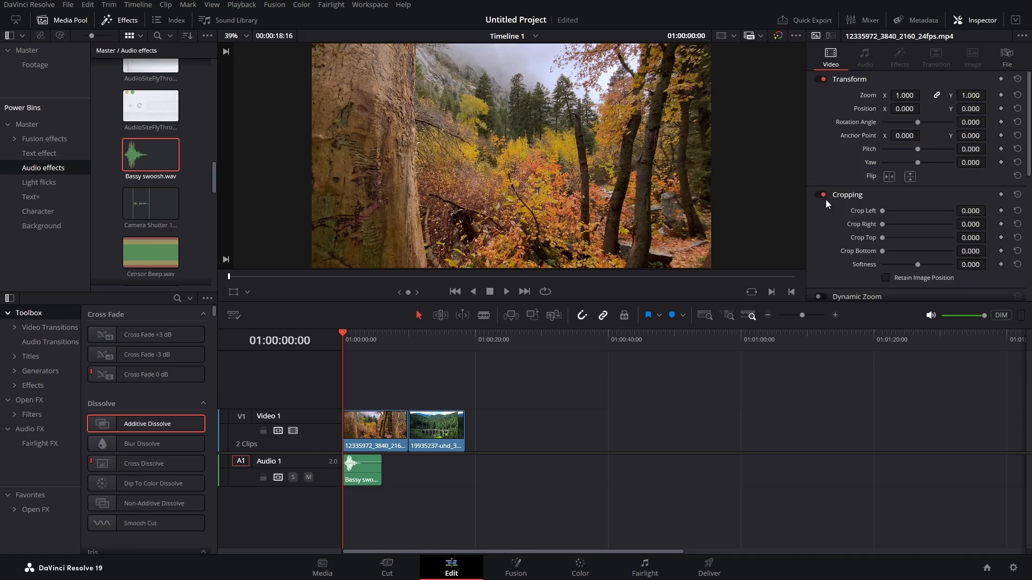
Try several Zoom values and an X Position of about 112 on the forest clip, and reset both properties
left_click(384, 427)
left_click_drag(908, 95, 1000, 95)
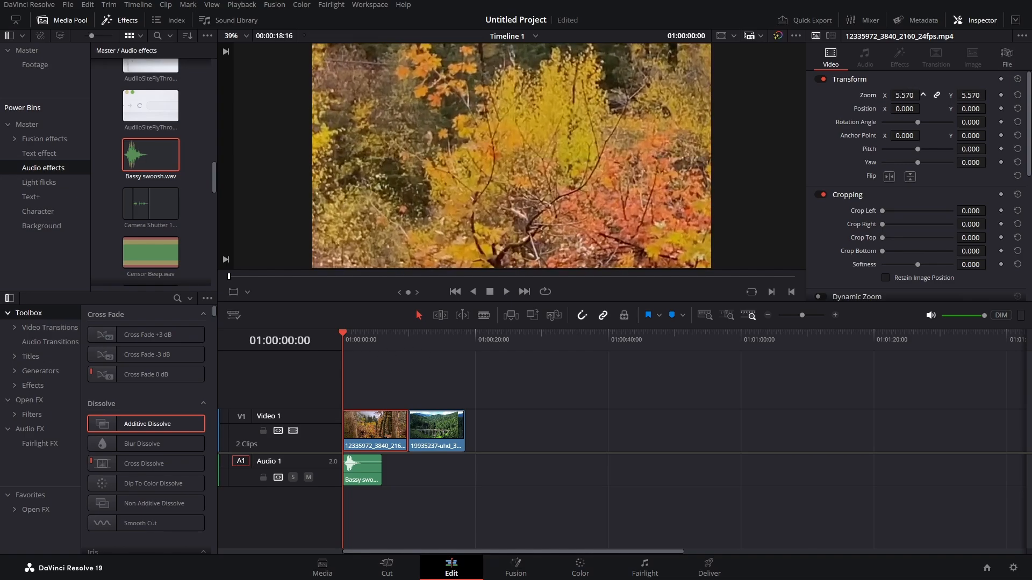
left_click_drag(911, 101, 827, 101)
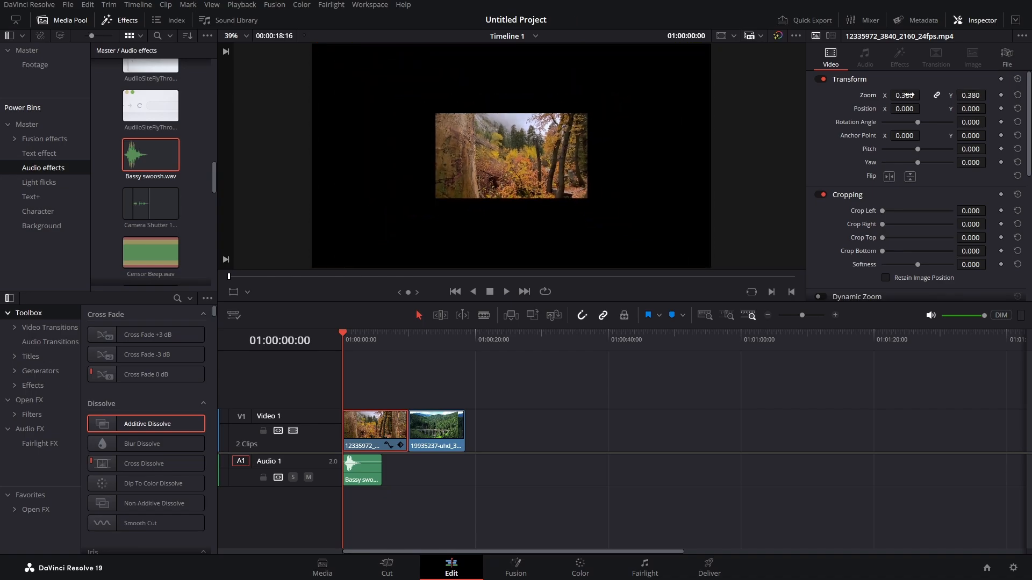
mouse_move(907, 95)
left_mouse_down()
mouse_move(922, 95)
mouse_move(911, 108)
mouse_move(948, 108)
mouse_move(922, 108)
left_mouse_up()
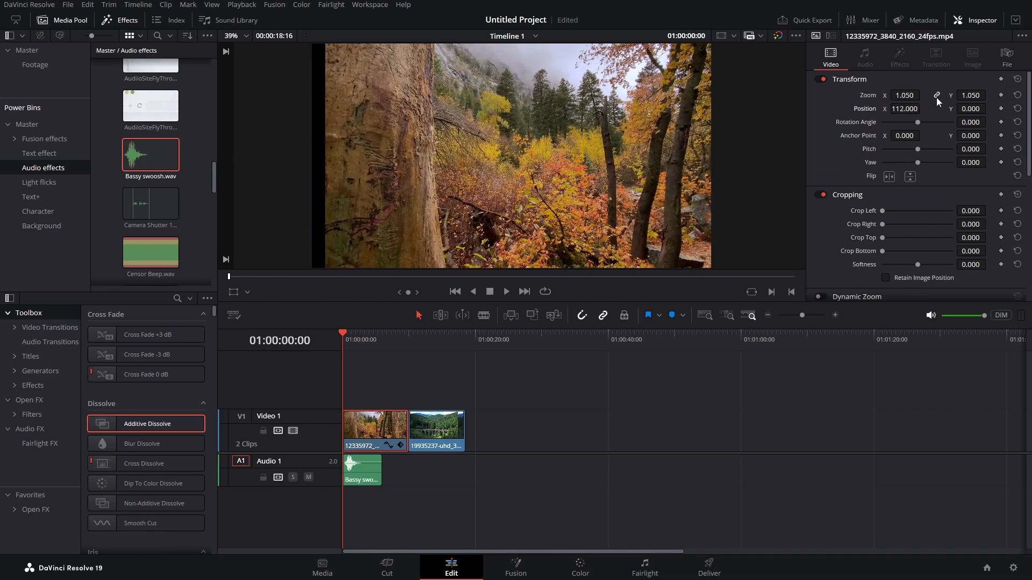
double_click(869, 97)
double_click(867, 109)
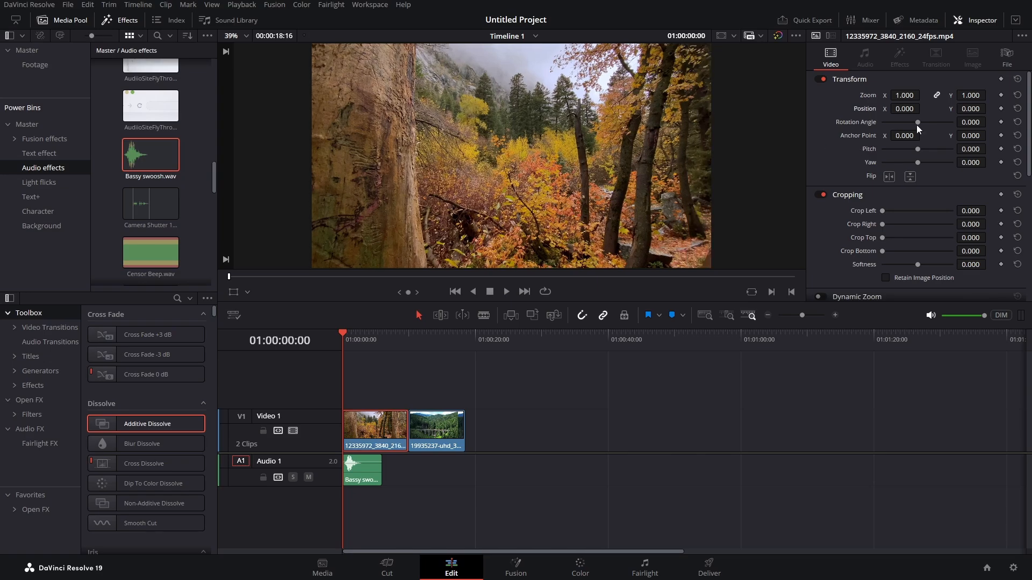
Try a Rotation Angle of about -25, a Pitch change and a Yaw of about -0.31 on the forest clip, resetting each one
left_click_drag(917, 121, 915, 124)
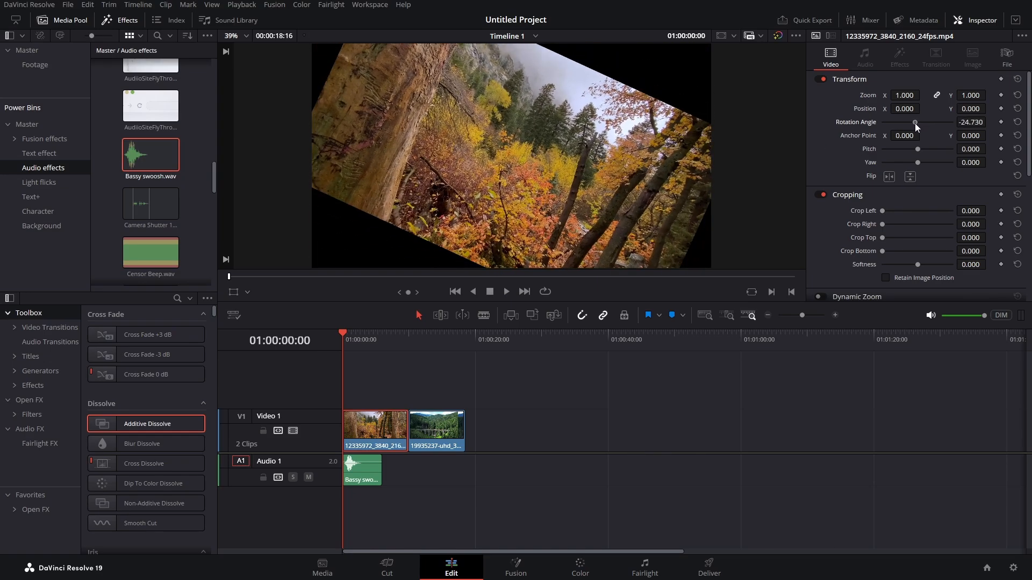
double_click(866, 123)
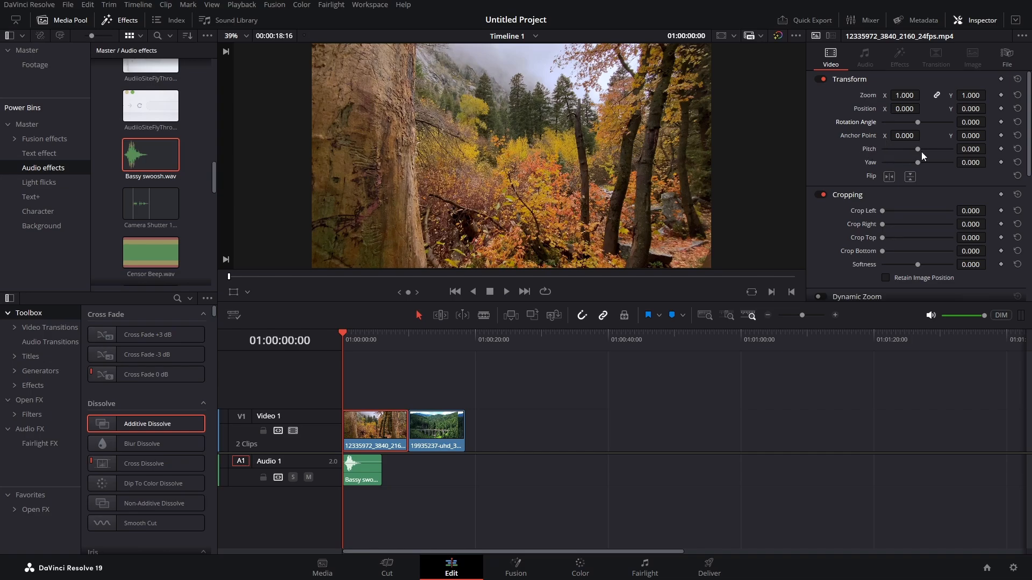
mouse_move(918, 149)
left_mouse_down()
mouse_move(904, 154)
mouse_move(924, 164)
mouse_move(909, 163)
left_mouse_up()
double_click(866, 152)
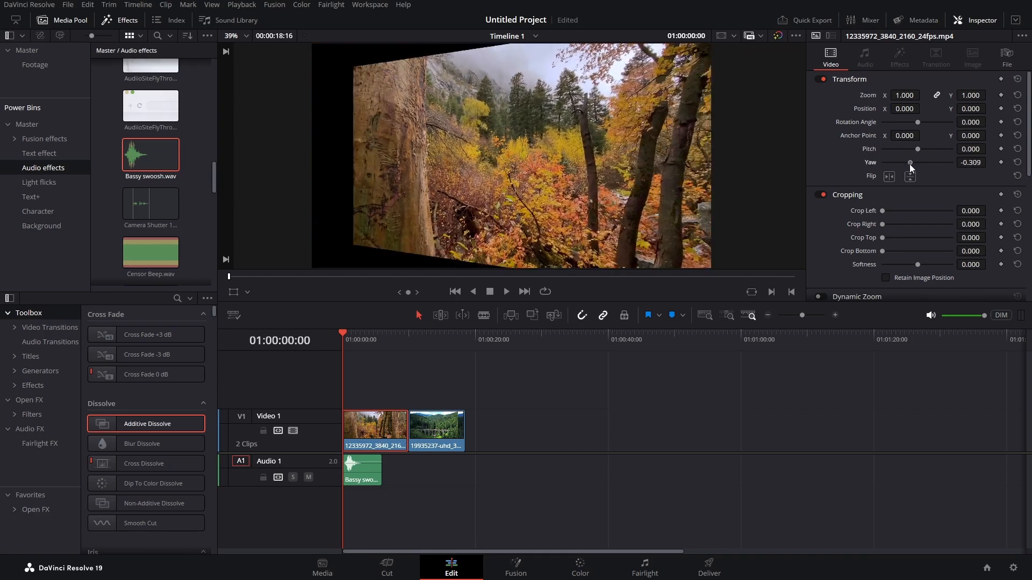
double_click(869, 162)
Try flipping the forest clip horizontally and vertically, turning each flip back off
left_click(889, 177)
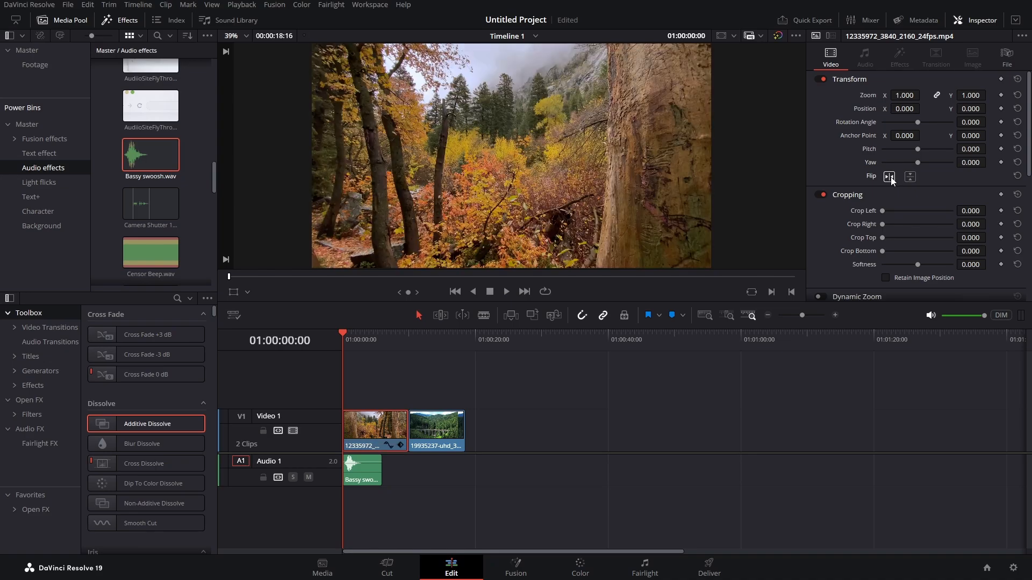
left_click(889, 177)
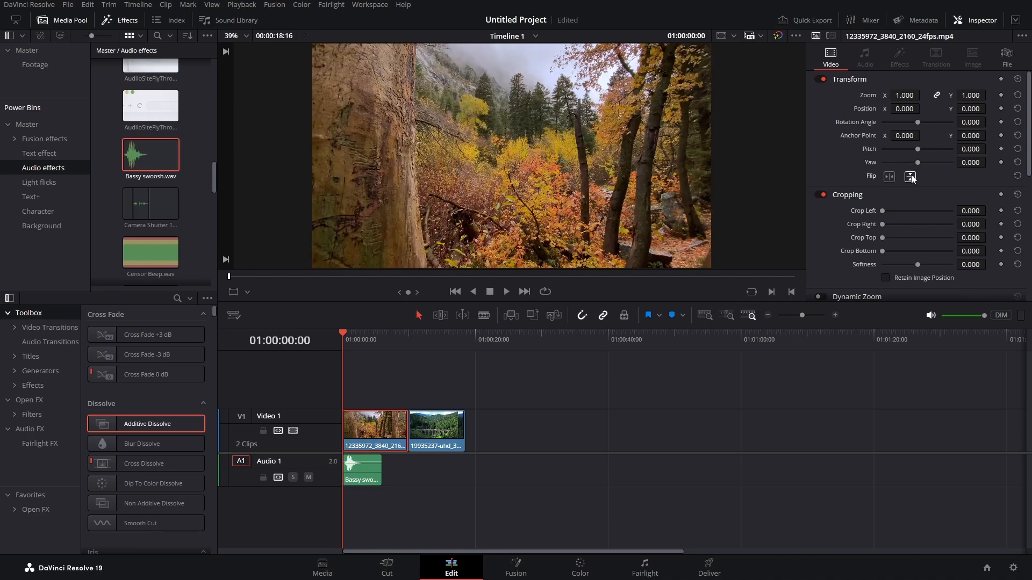
left_click(910, 177)
left_click(910, 177)
Try cropping all four sides of the forest clip with a Softness of about 22, and reset the Cropping section
left_click_drag(882, 210, 888, 216)
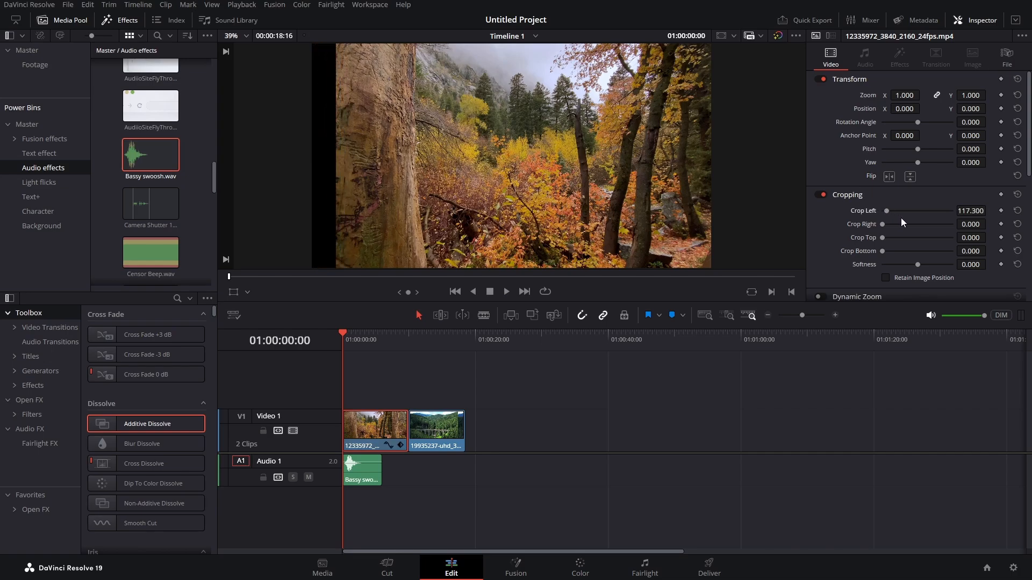
left_click_drag(884, 211, 924, 264)
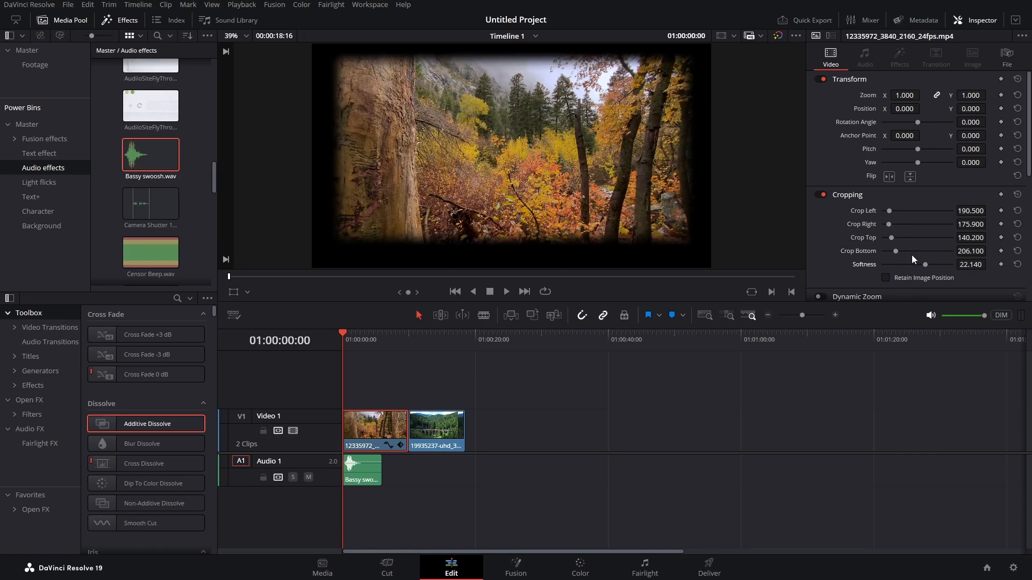
left_click(1018, 194)
Turn on Dynamic Zoom for the forest clip, preview it, and set Dynamic Zoom Ease to Ease In and Out
scroll(846, 198, "down", 2)
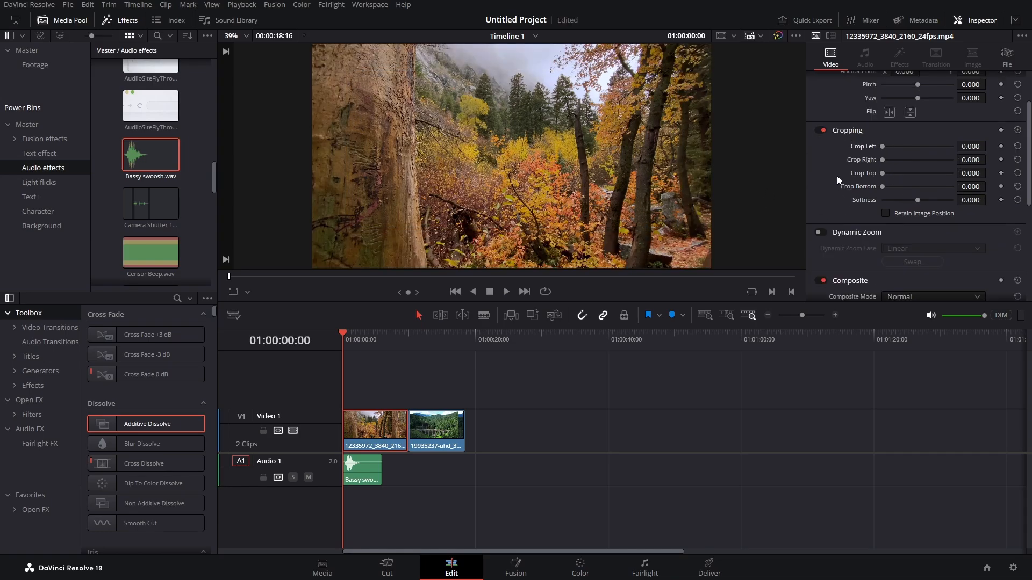
left_click(819, 232)
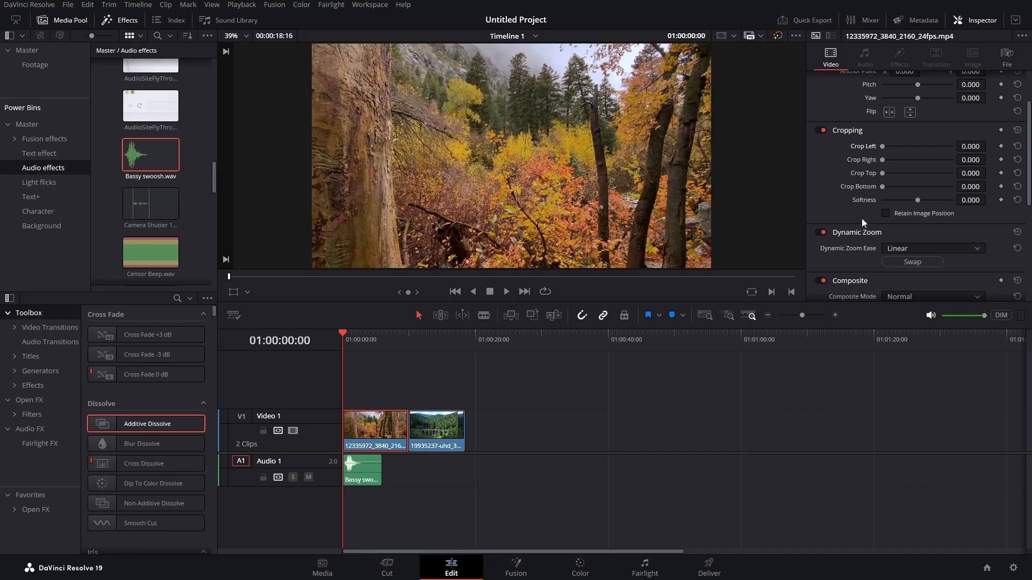
left_click(506, 293)
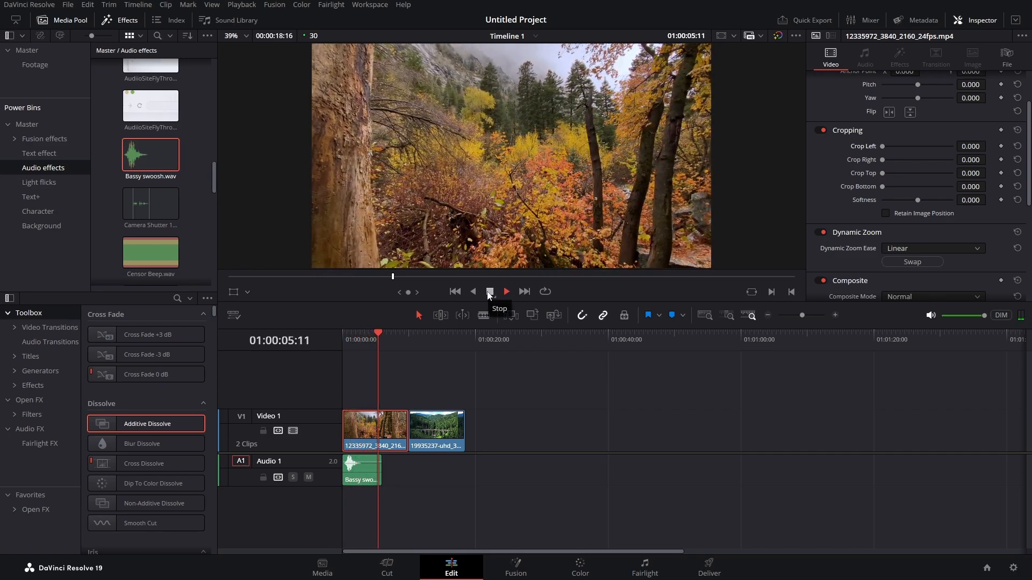
left_click(489, 293)
left_click(922, 248)
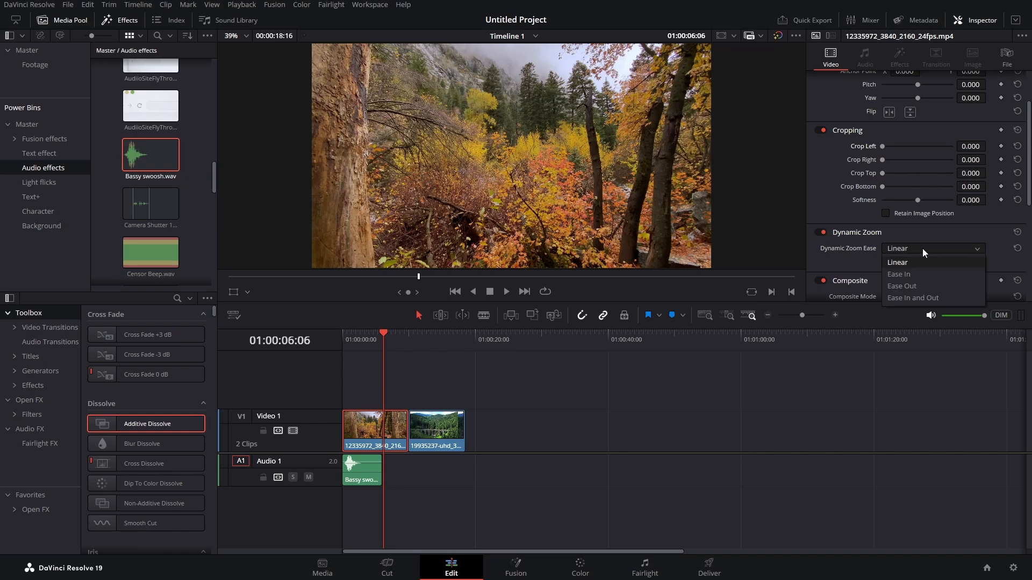
left_click(911, 299)
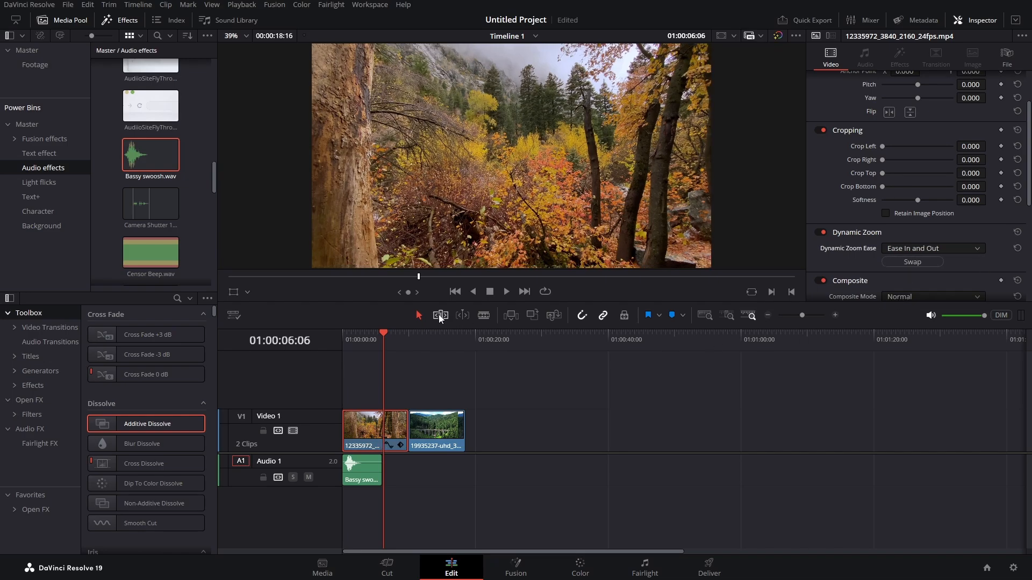
Disable the Bassy swoosh clip on Audio 1 and reselect the forest clip with the playhead at the start
left_click(344, 336)
left_click(364, 474)
key("d")
left_click(369, 423)
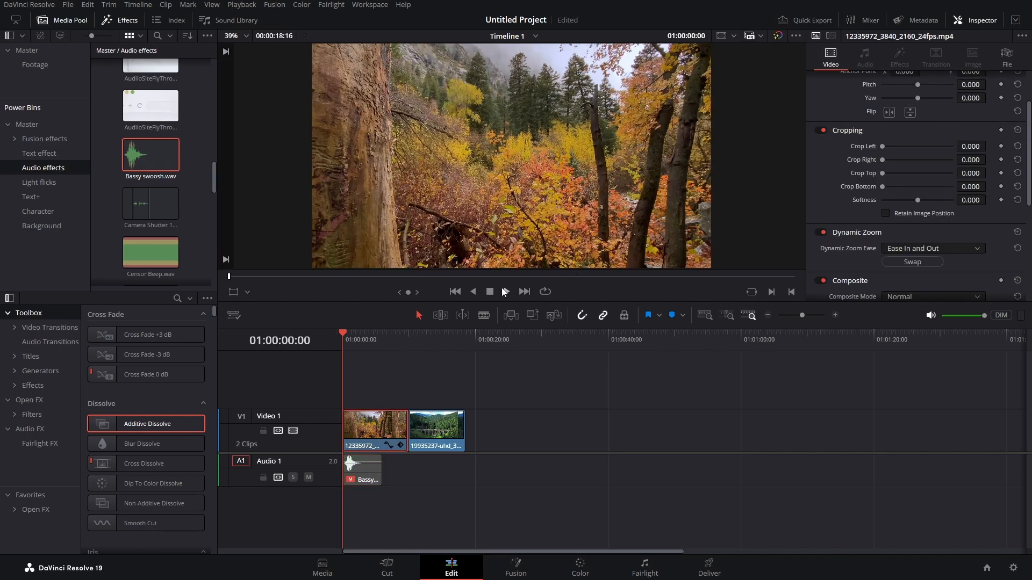
Play the forest clip's eased Dynamic Zoom and swap its start and end framing during the preview
left_click(506, 291)
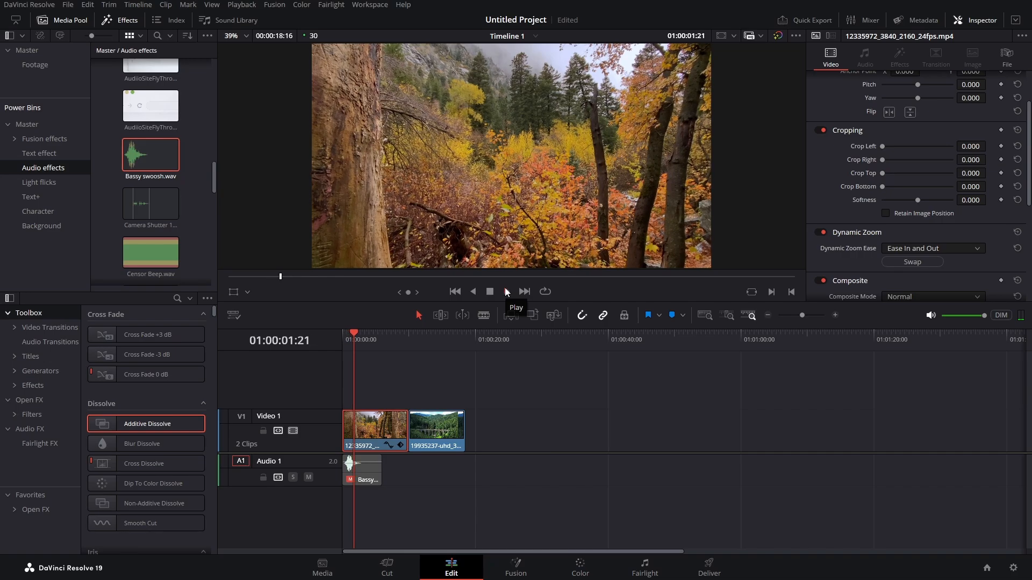
left_click(905, 263)
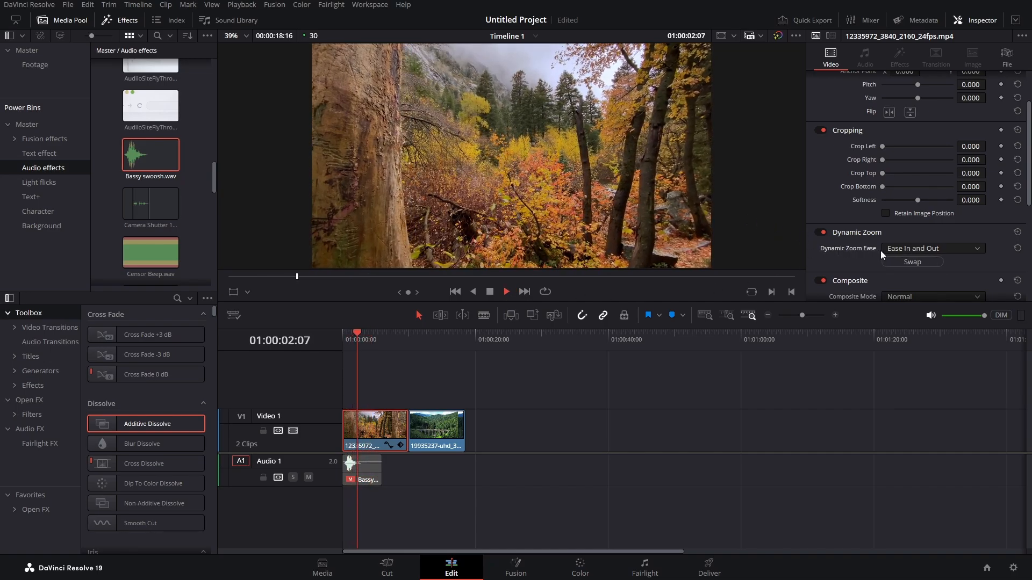
left_click(490, 291)
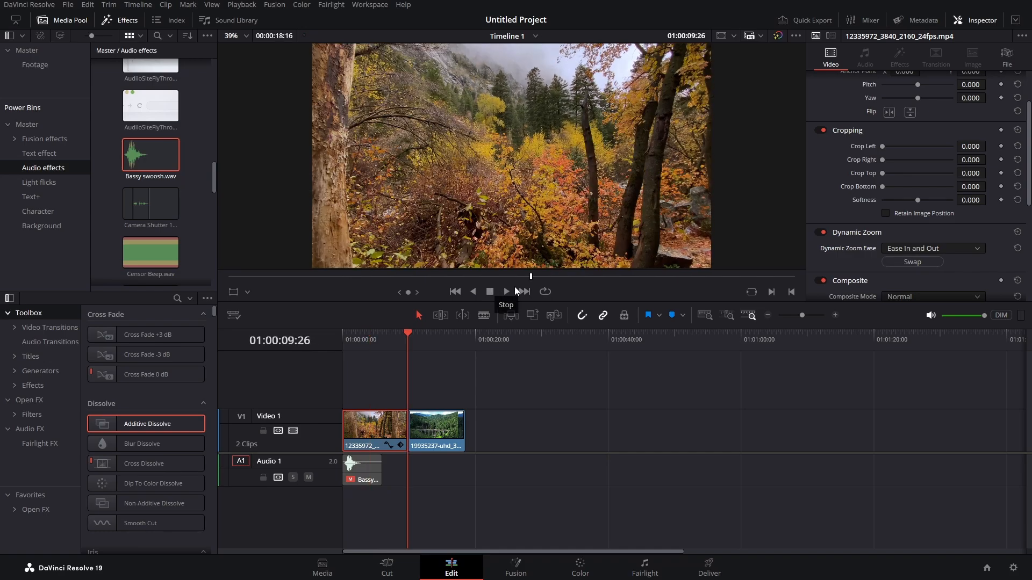
Turn off Dynamic Zoom on the forest clip
left_click(821, 233)
scroll(855, 231, "down", 2)
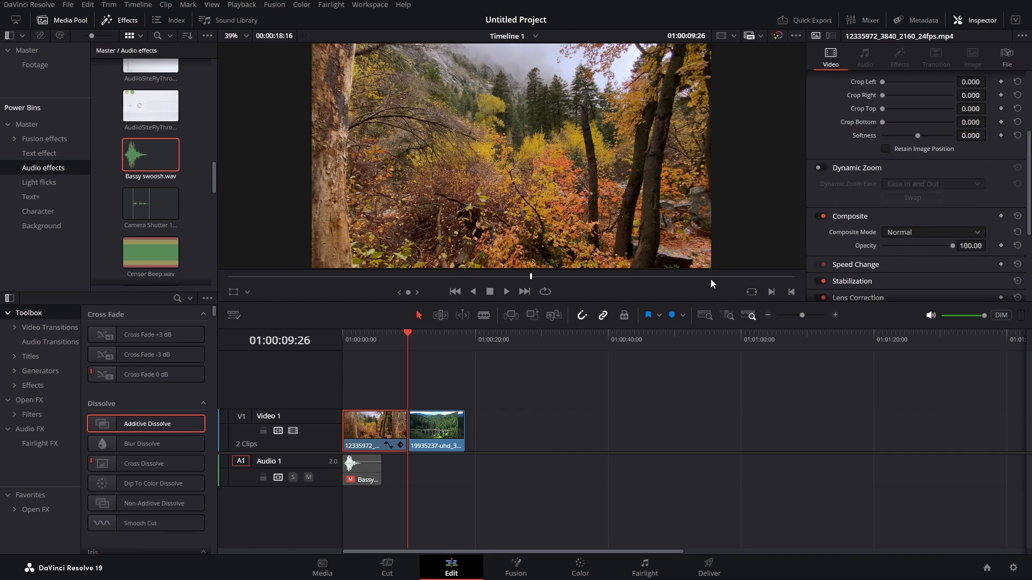
Lower the forest clip's opacity to about 56.49 and try the Color Dodge composite mode before restoring Normal
left_click_drag(411, 336, 398, 340)
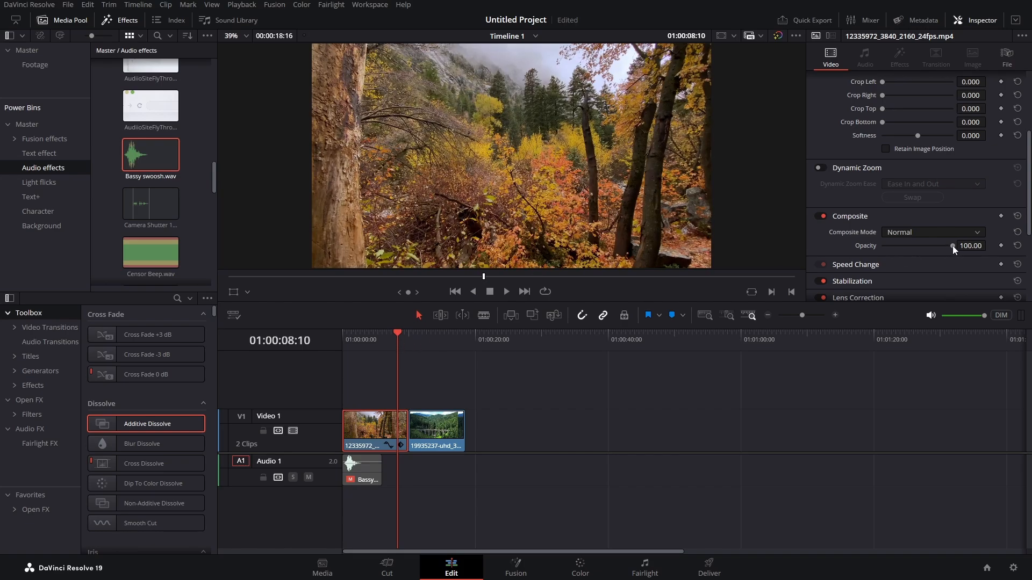
left_click_drag(953, 246, 921, 252)
left_click(919, 232)
left_click(909, 260)
left_click(920, 233)
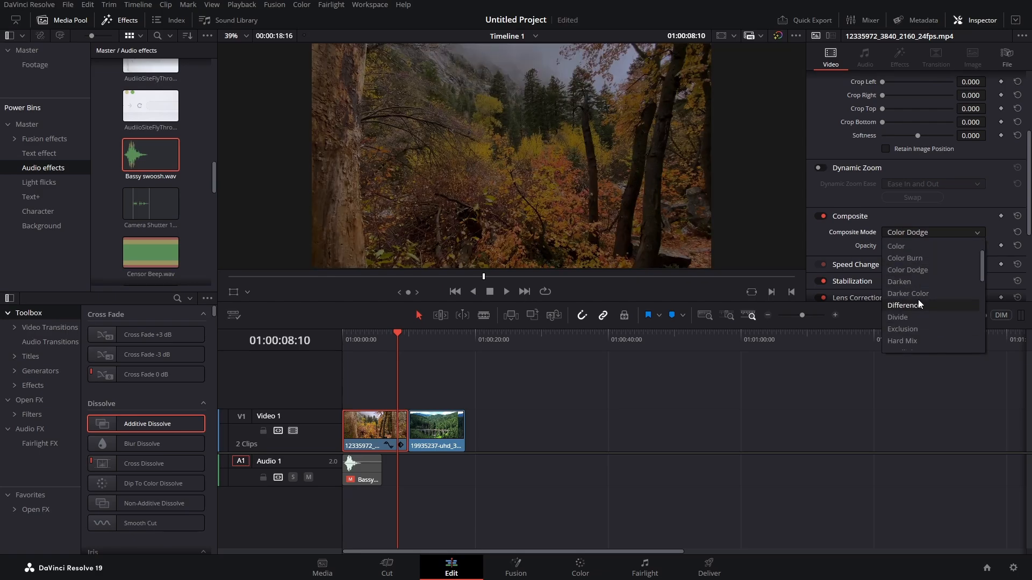
scroll(927, 306, "down", 1)
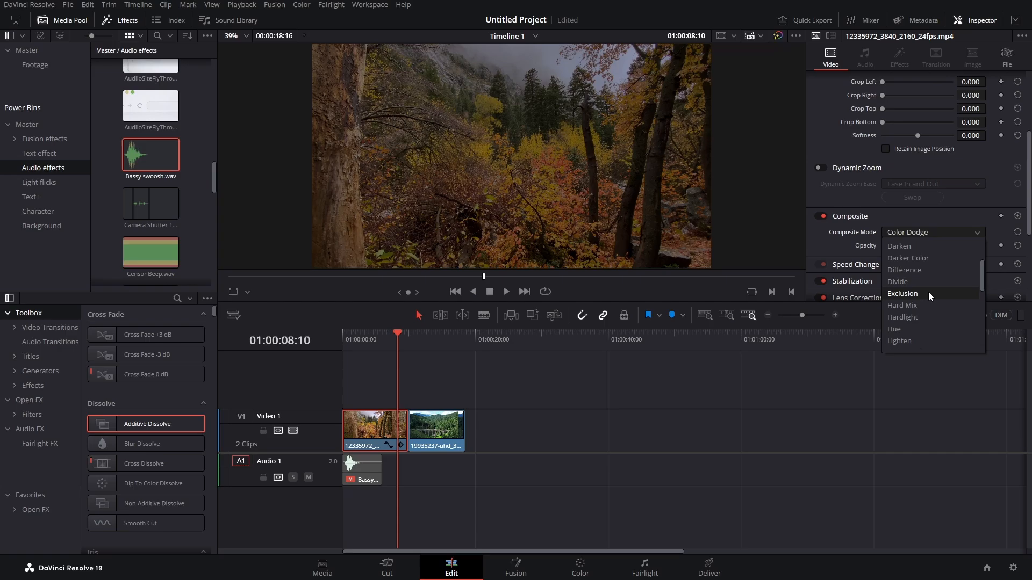
scroll(927, 290, "up", 2)
left_click(915, 245)
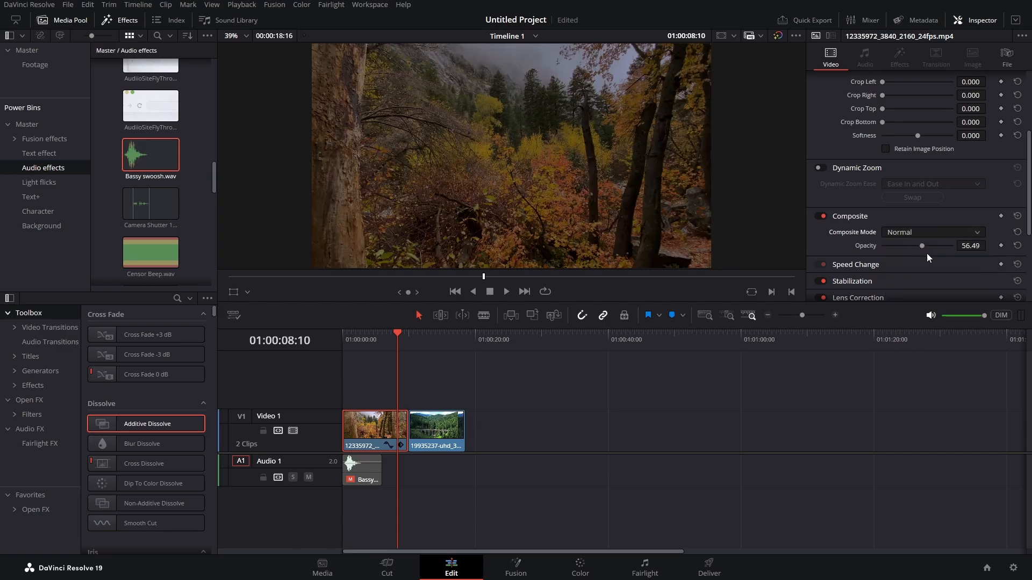
Reverse the forest clip's speed direction in the Speed Change settings and preview it from the timeline start
left_click_drag(398, 337, 372, 351)
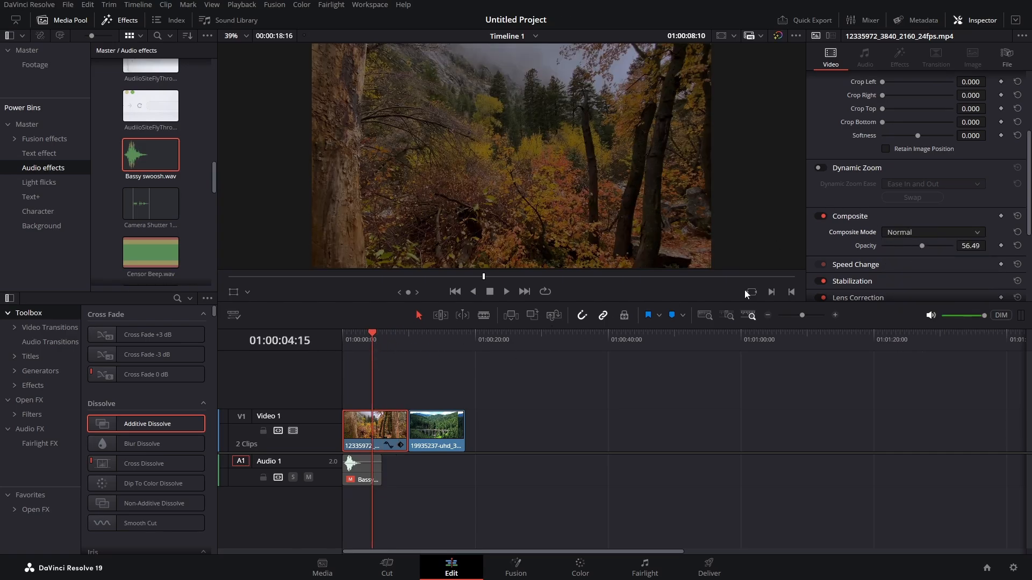
left_click(886, 267)
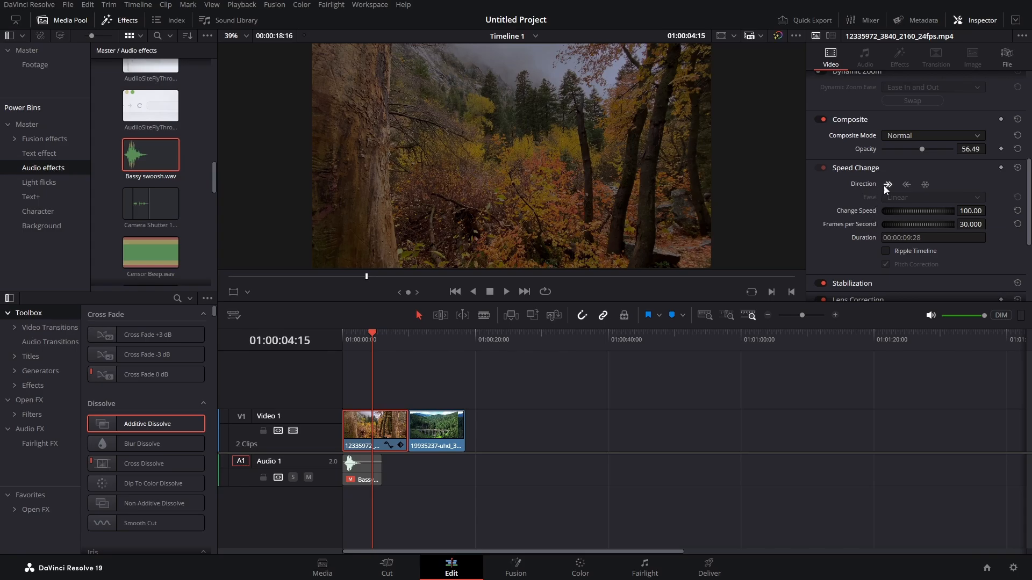
left_click(907, 185)
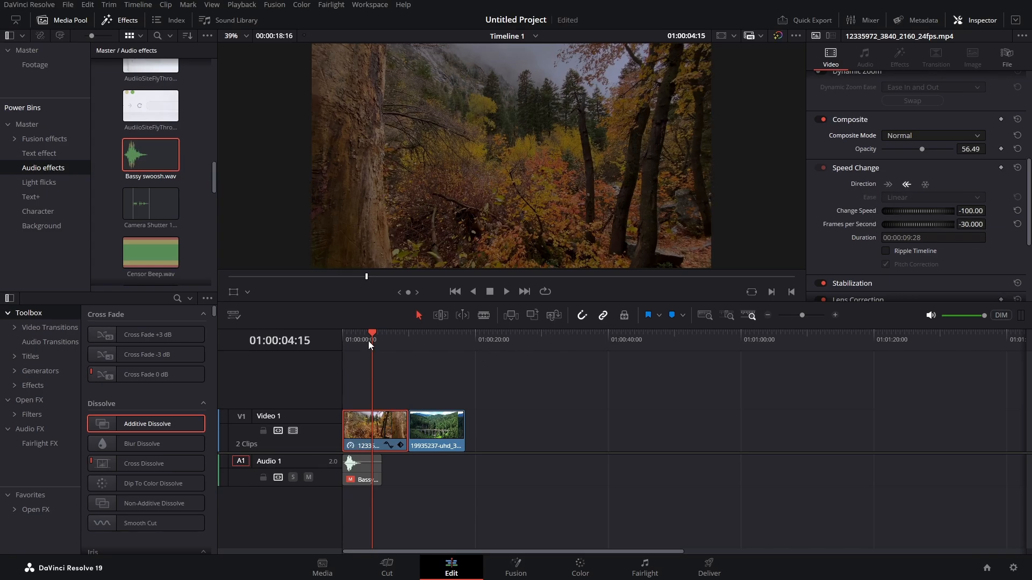
left_click_drag(369, 341, 332, 356)
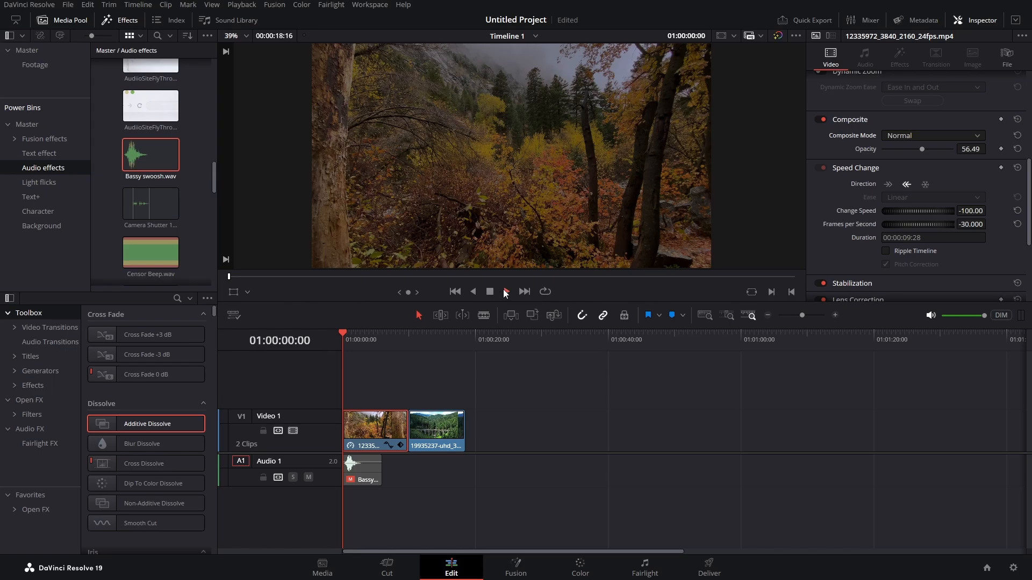
left_click(506, 292)
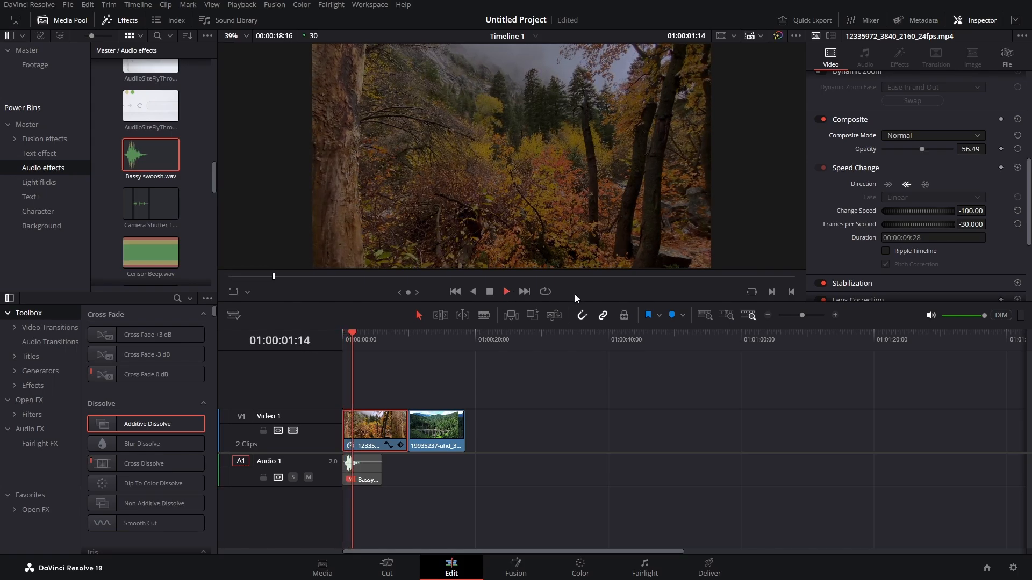
left_click(488, 291)
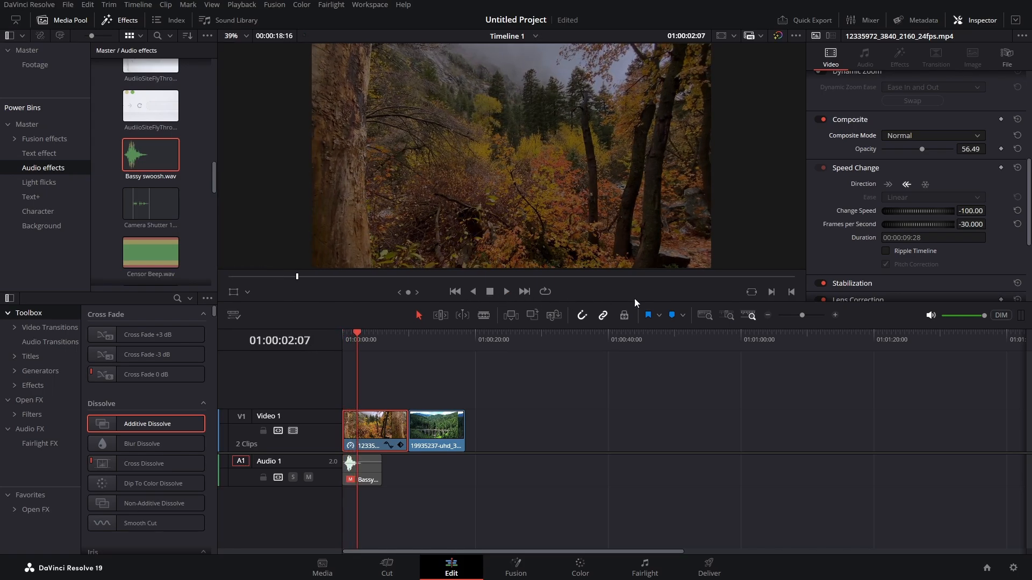
Set the forest clip's speed direction back to forward and preview it from the timeline start
left_click(887, 185)
left_click_drag(356, 337, 319, 352)
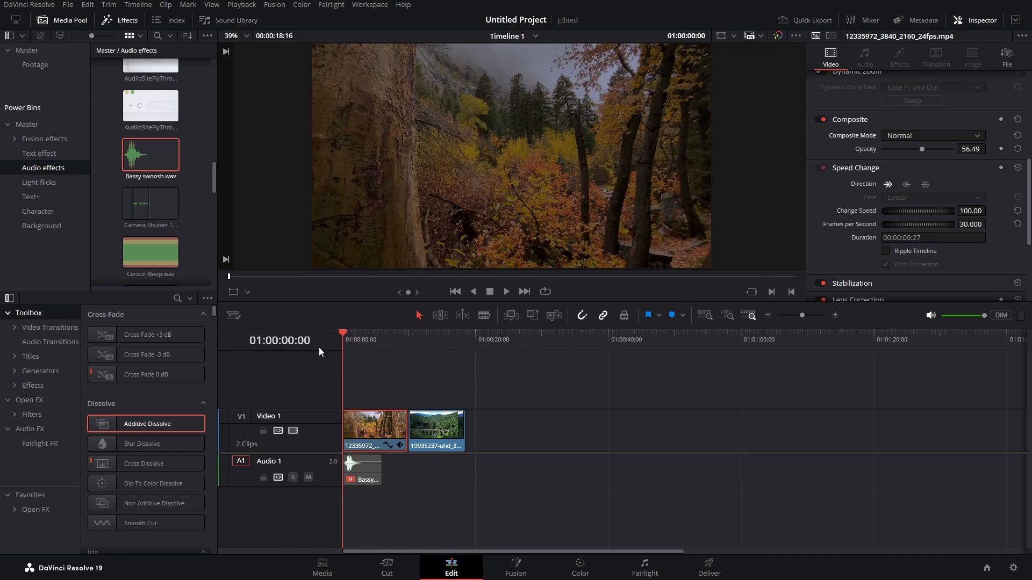
left_click(505, 293)
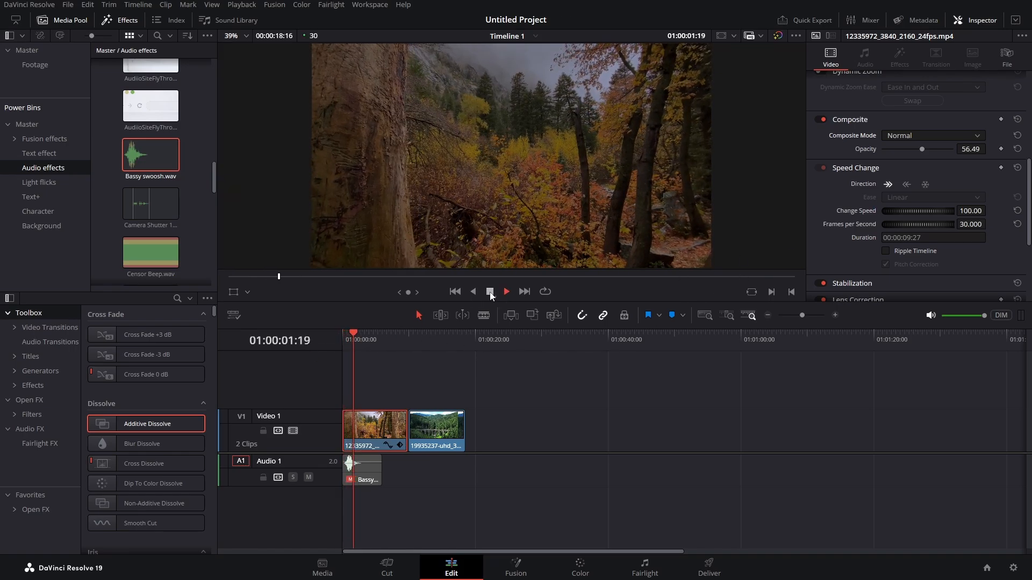
left_click(490, 292)
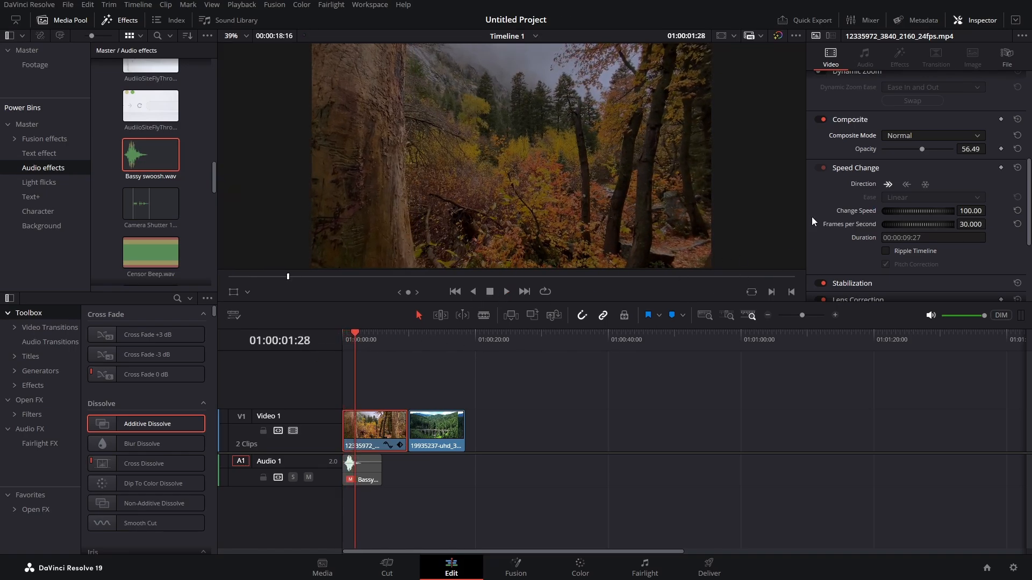
Apply a freeze frame to the forest clip at the playhead and play it back
left_click(926, 185)
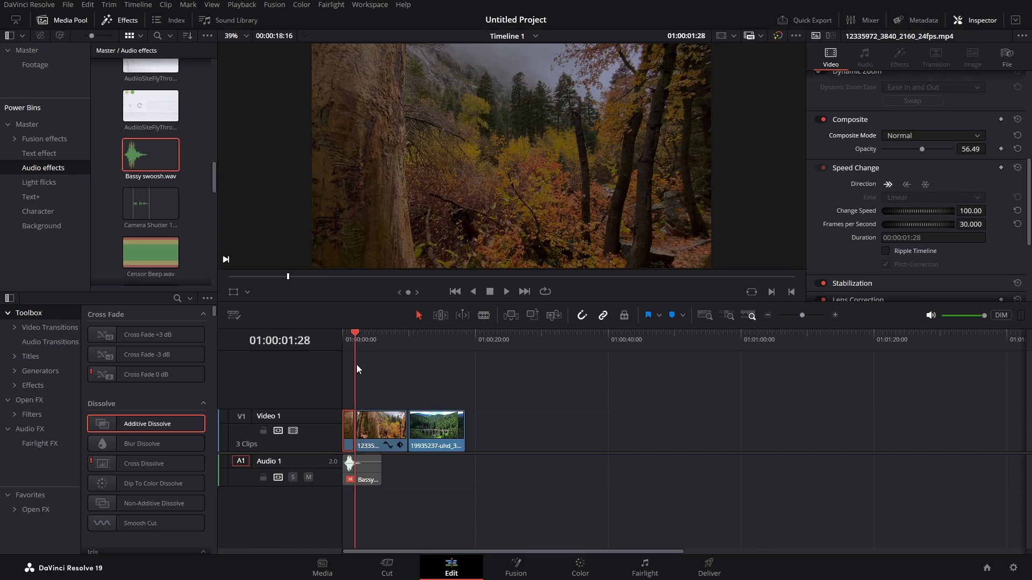
left_click(505, 291)
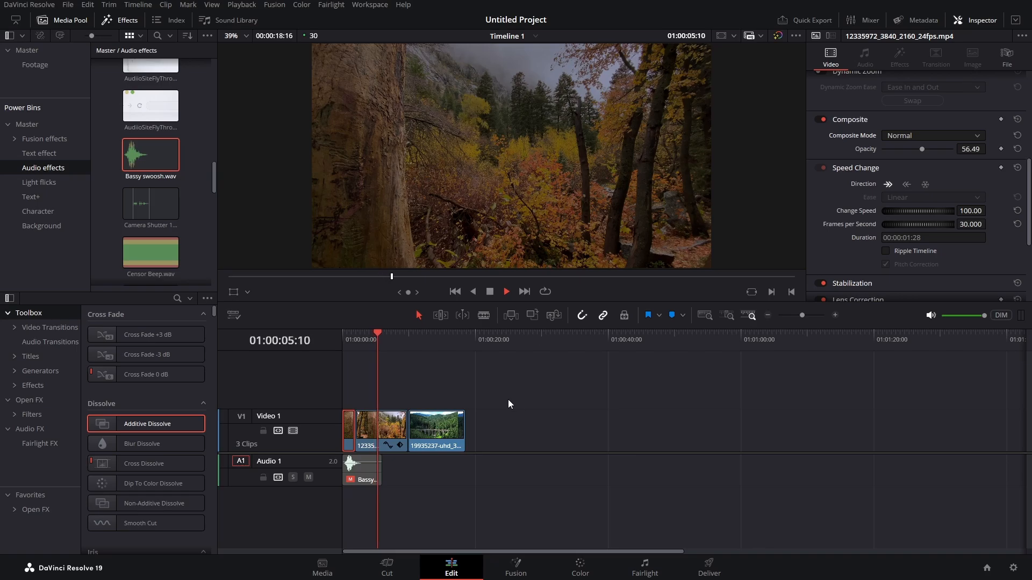
left_click(488, 292)
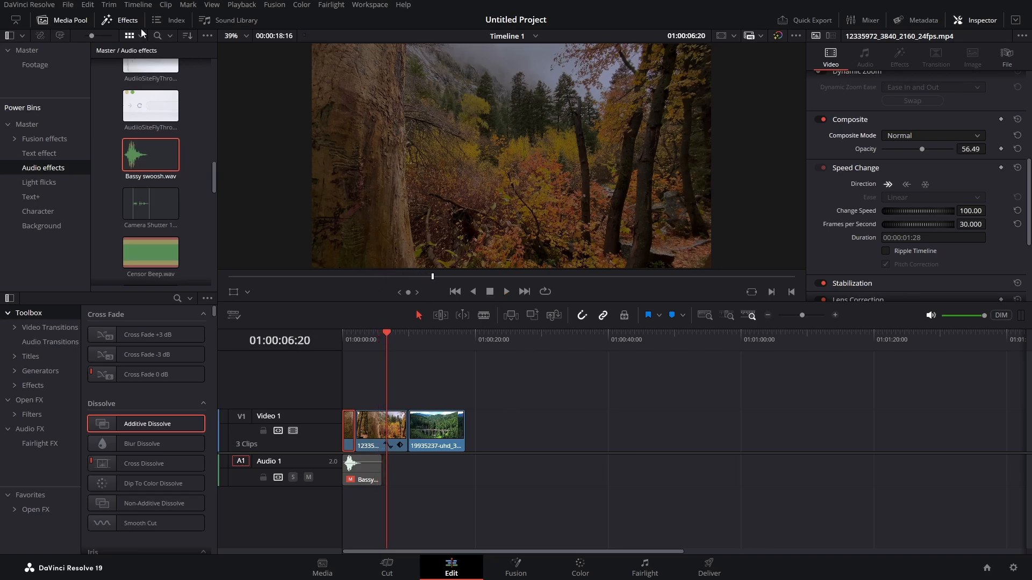
Undo the freeze frame on the forest clip and scrub the playhead to 01:00:04:06
left_click(93, 5)
left_click(103, 17)
left_click_drag(370, 341, 369, 375)
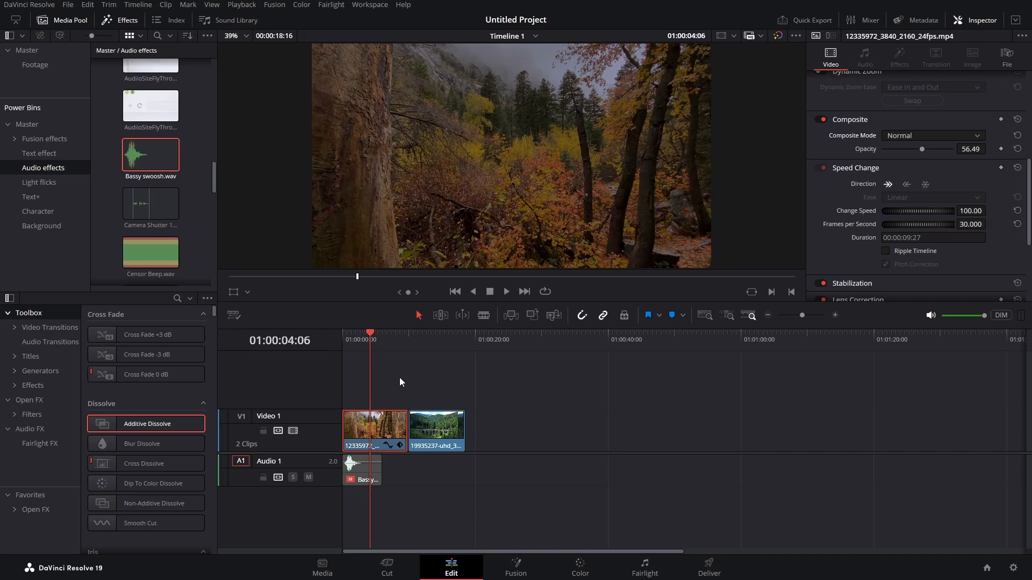
Set the forest clip's Change Speed to 300 and preview it from the timeline start
left_click(978, 211)
key("Return")
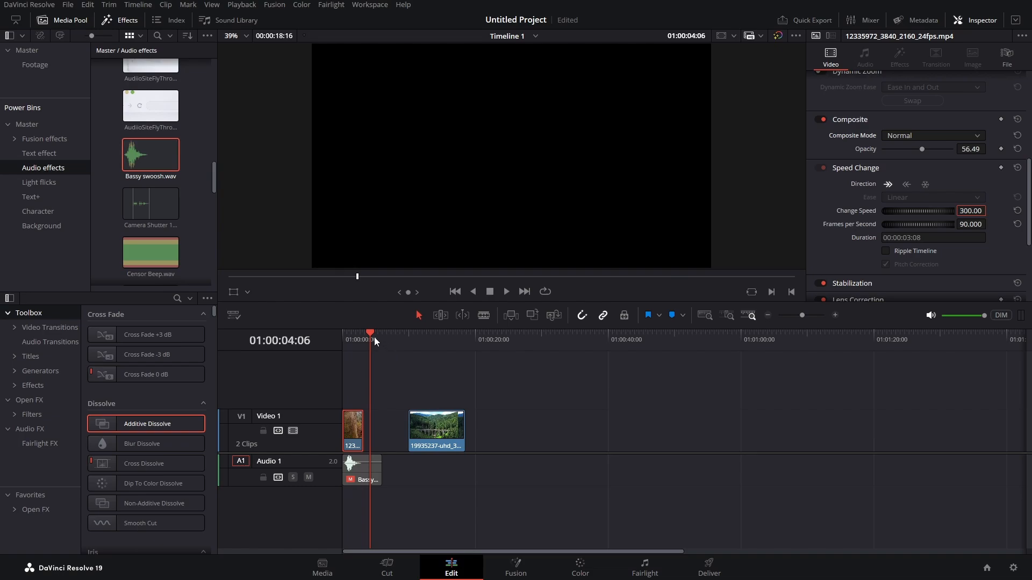
left_click_drag(369, 337, 330, 343)
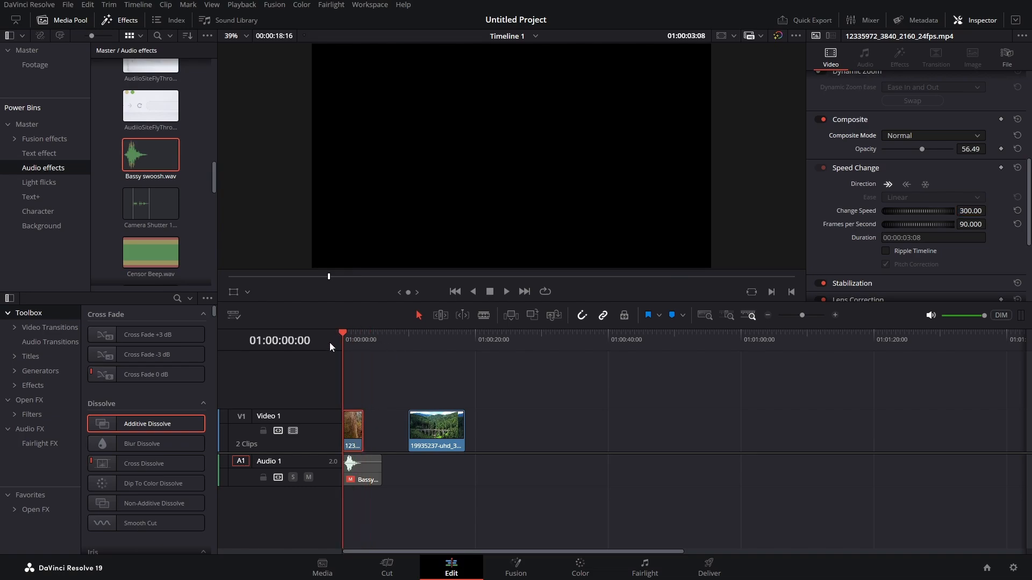
left_click(506, 292)
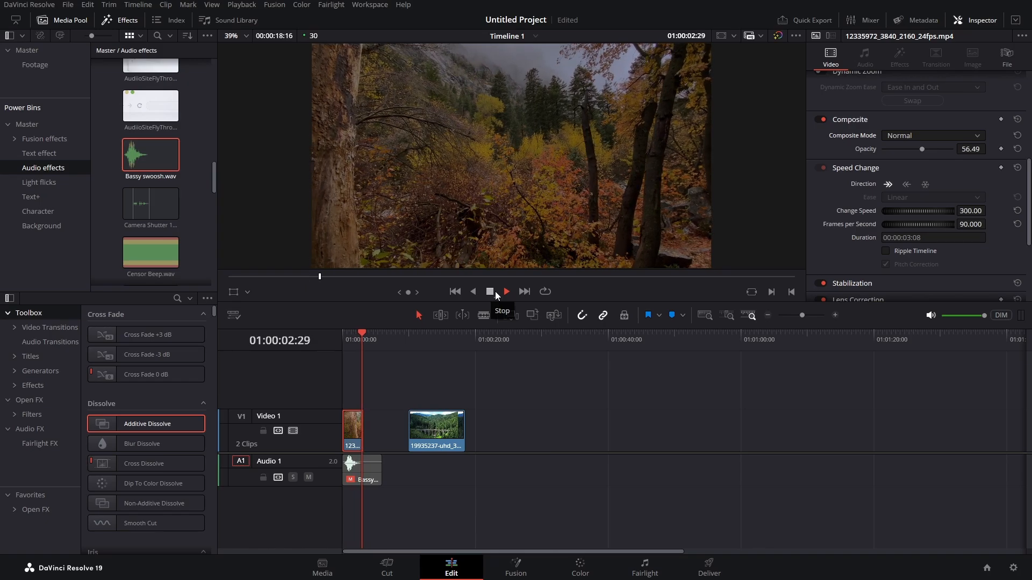
left_click(491, 295)
Undo the forest clip's speed change and return its opacity to 100
left_click(87, 4)
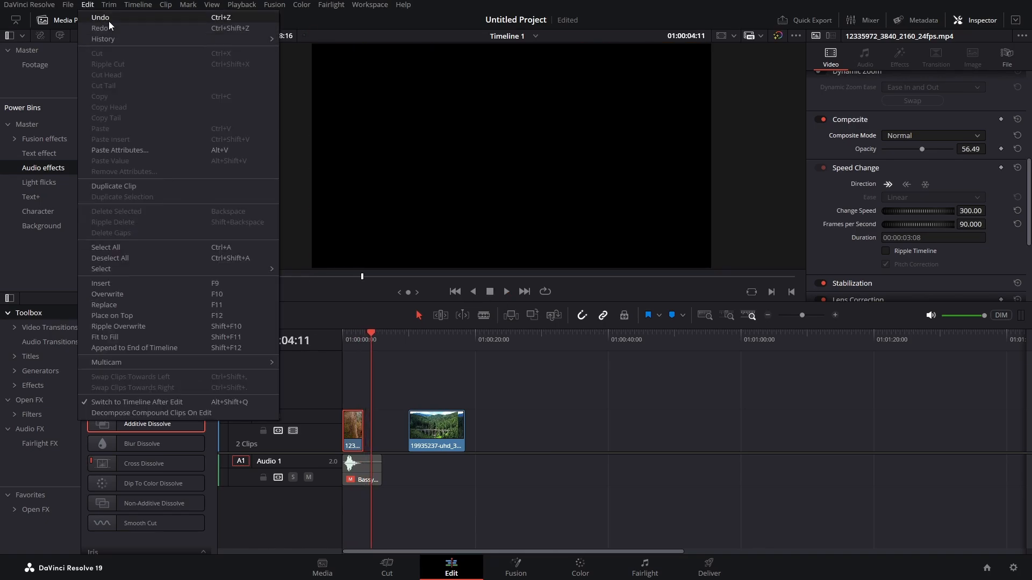
left_click(109, 21)
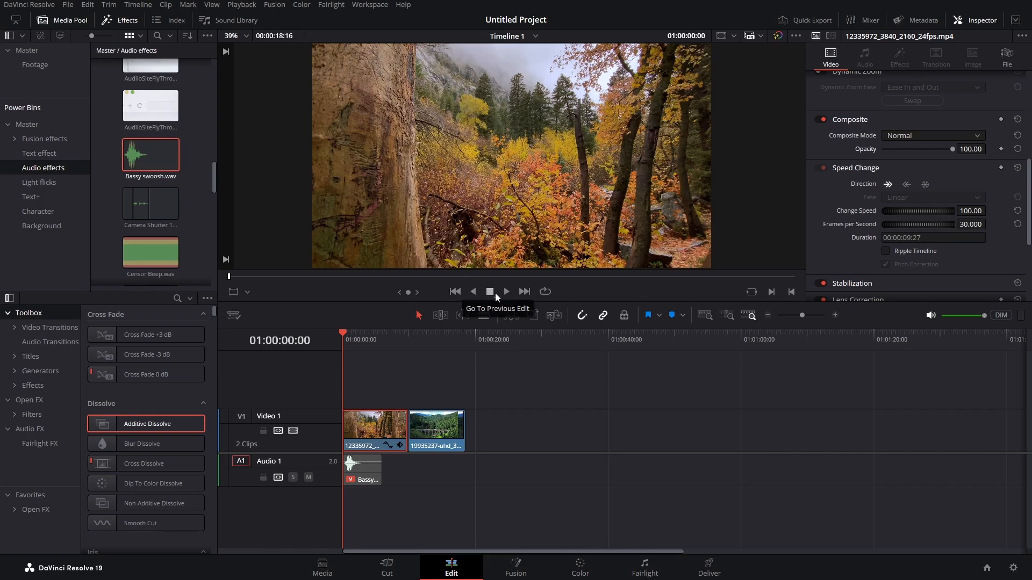
Jump to the next edit point and back to the start, then preview the timeline forward and in reverse
left_click(524, 291)
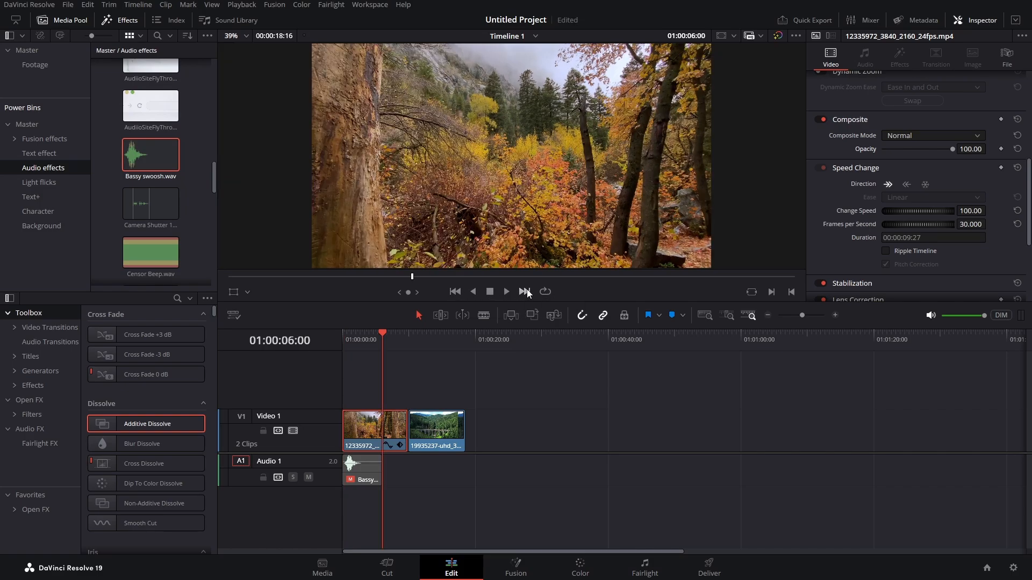
left_click(455, 292)
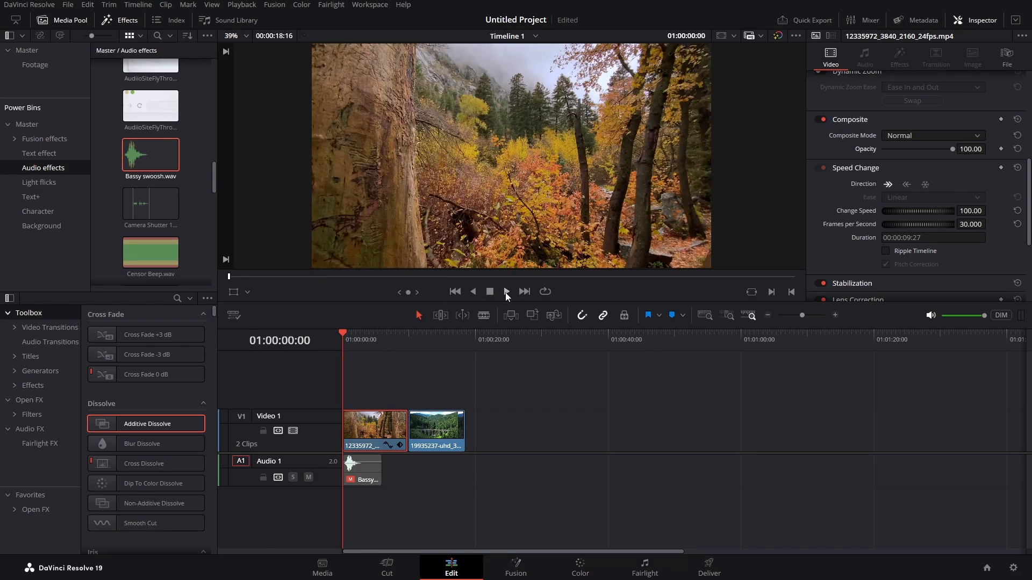
left_click(506, 293)
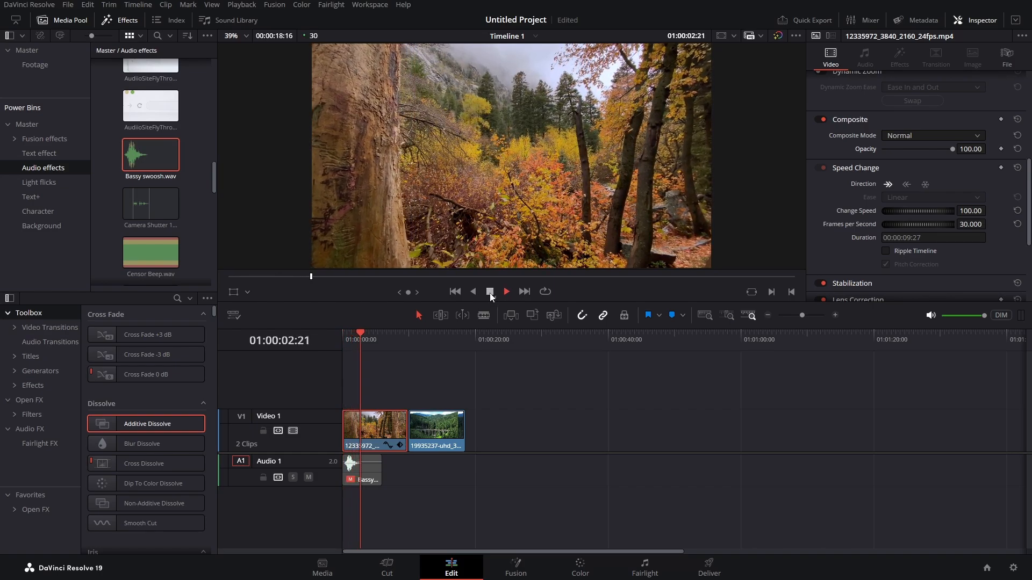
left_click(490, 292)
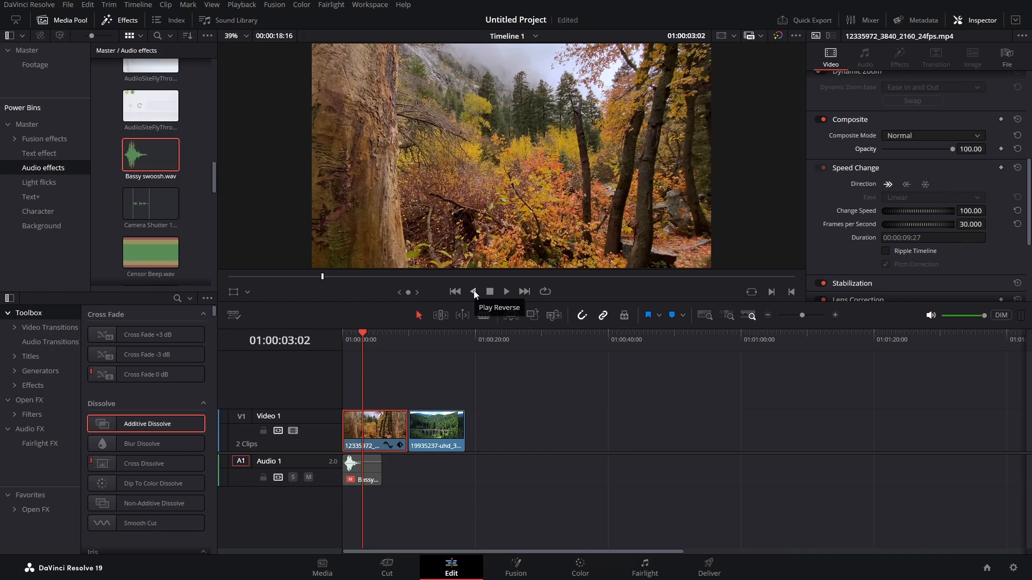
left_click(474, 292)
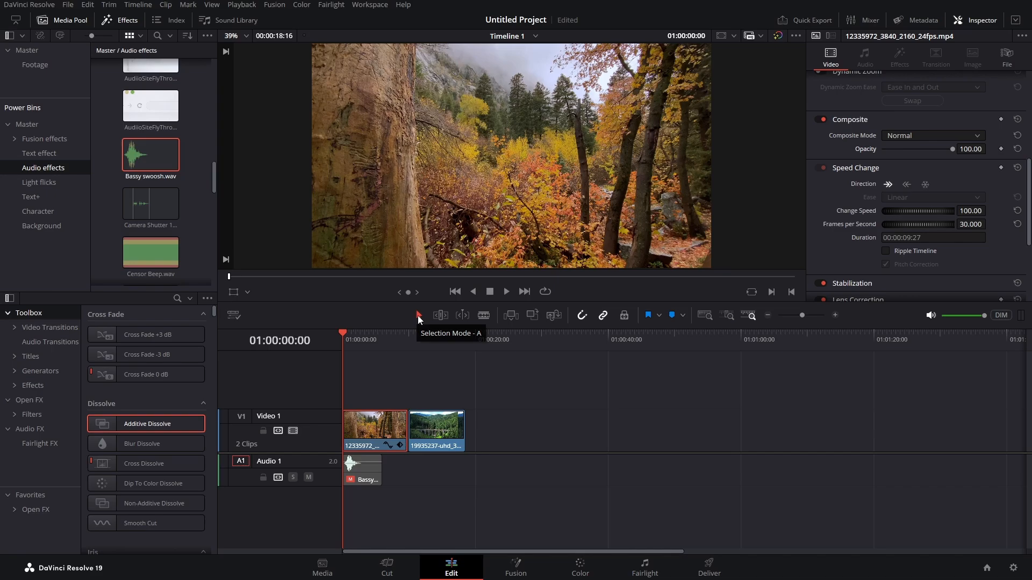
Move the second clip on Video 1 so it sits flush against the end of the forest clip
mouse_move(433, 435)
left_mouse_down()
mouse_move(485, 445)
mouse_move(442, 446)
left_mouse_up()
mouse_move(363, 426)
left_mouse_down()
mouse_move(366, 385)
mouse_move(364, 423)
left_mouse_up()
left_click_drag(450, 430, 436, 436)
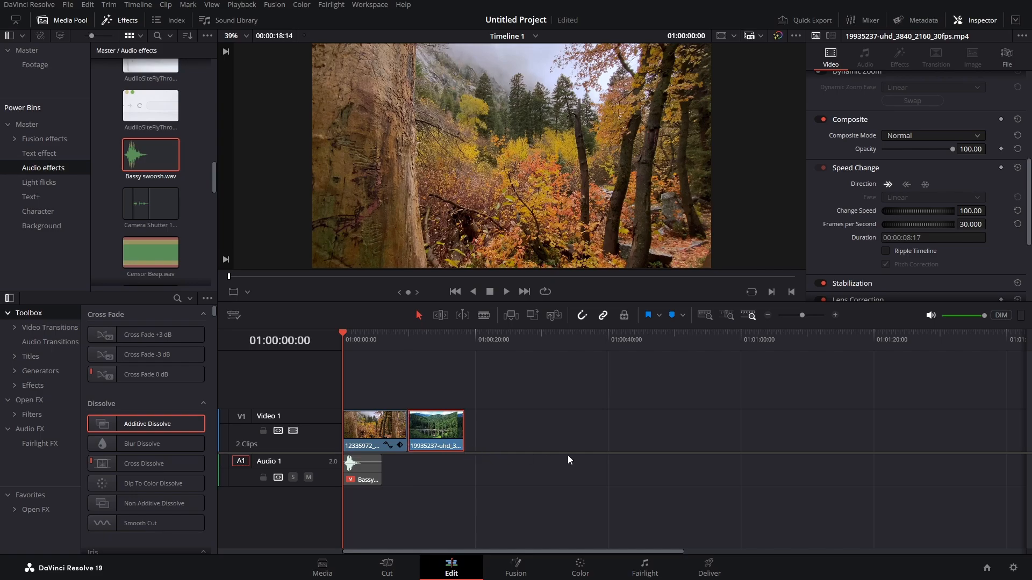
Slip the forest clip's footage in Trim Edit Mode, then select the second clip on Video 1
left_click(441, 316)
left_click(378, 428)
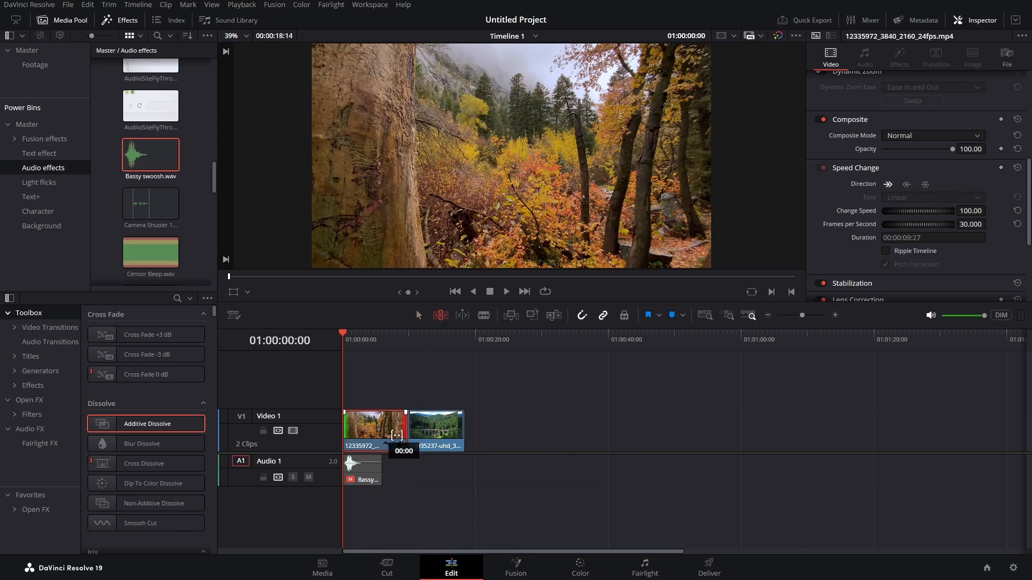
left_click_drag(377, 438, 356, 440)
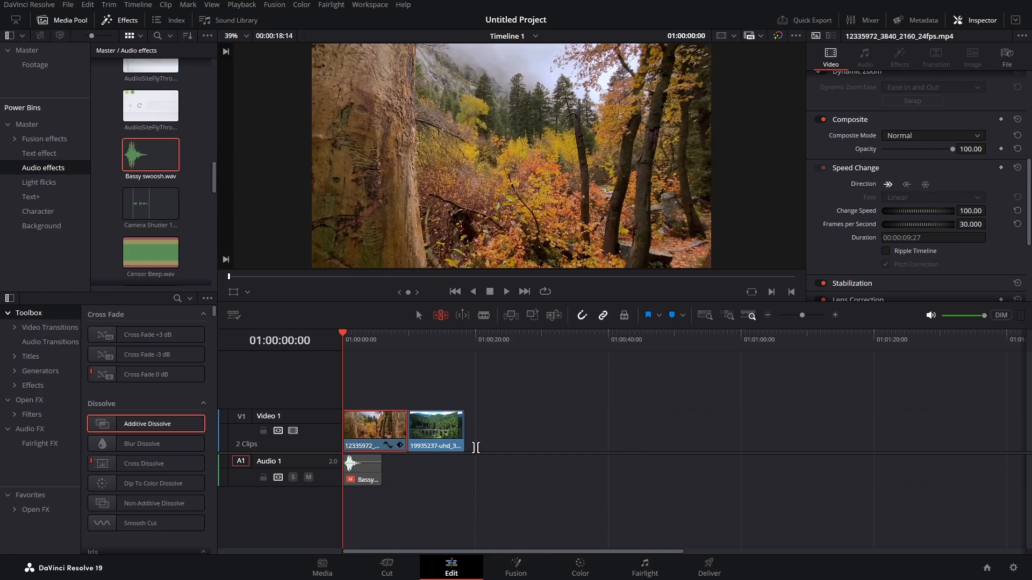
left_click(435, 432)
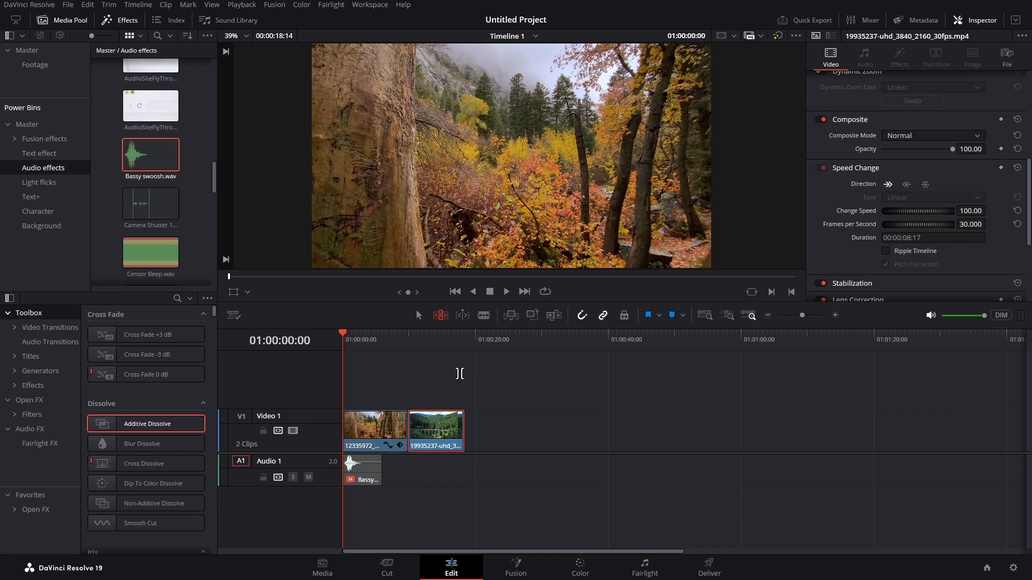
Cut the forest clip with the Blade tool at about 01:00:03:12 and 01:00:05:17, then return to Selection Mode
left_click(485, 318)
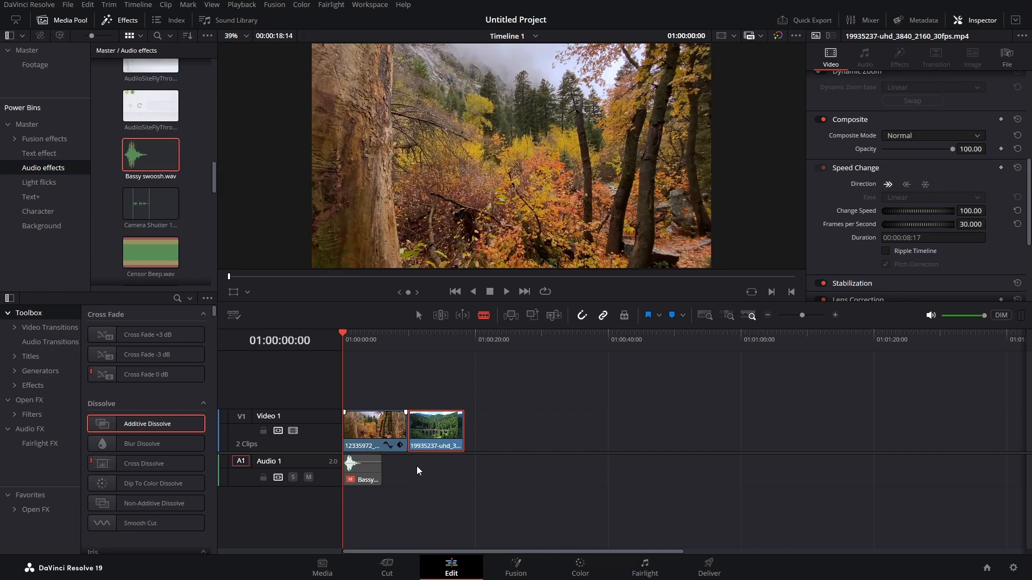
scroll(417, 469, "up", 5)
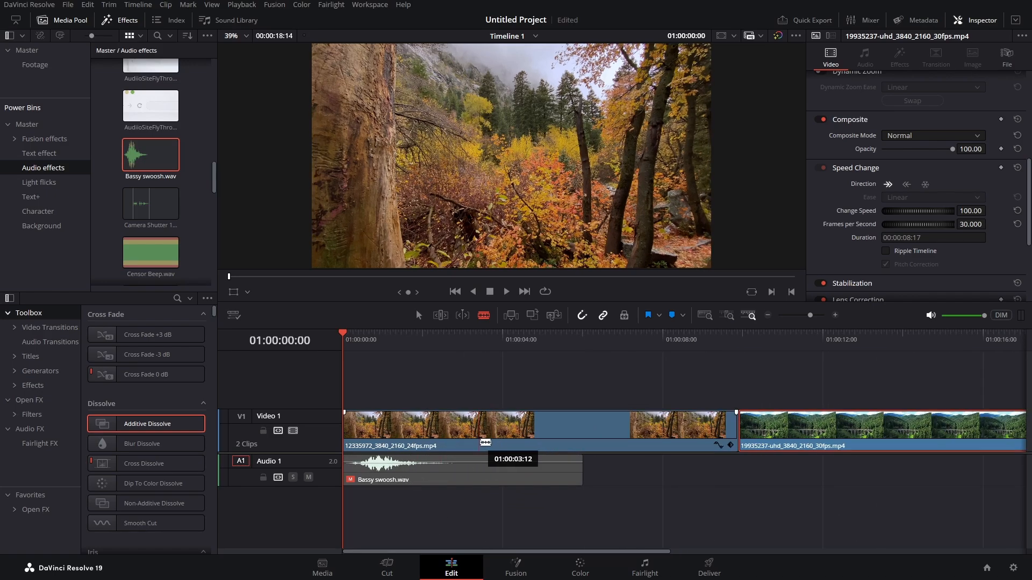
left_click(486, 441)
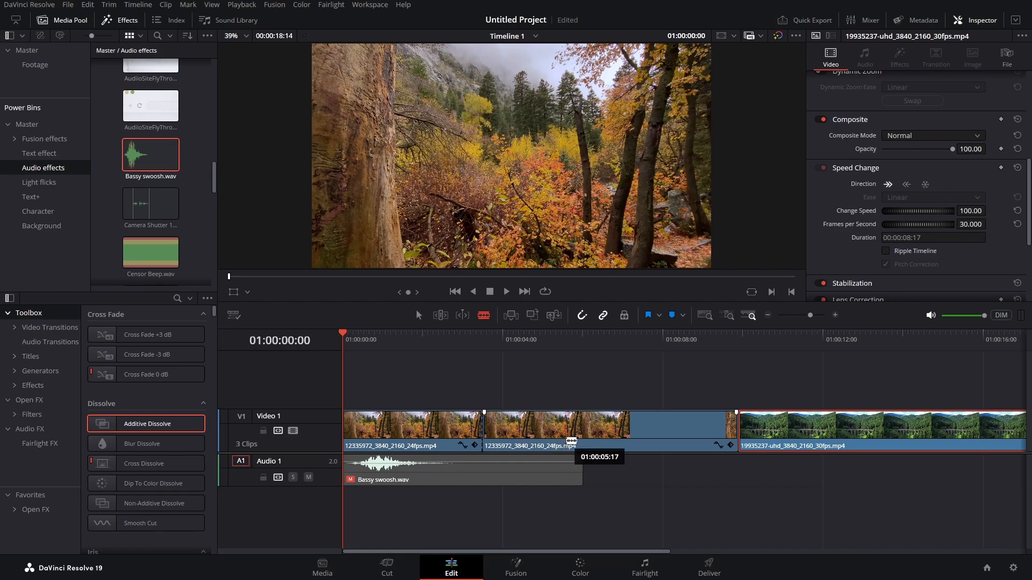
left_click(566, 438)
key("a")
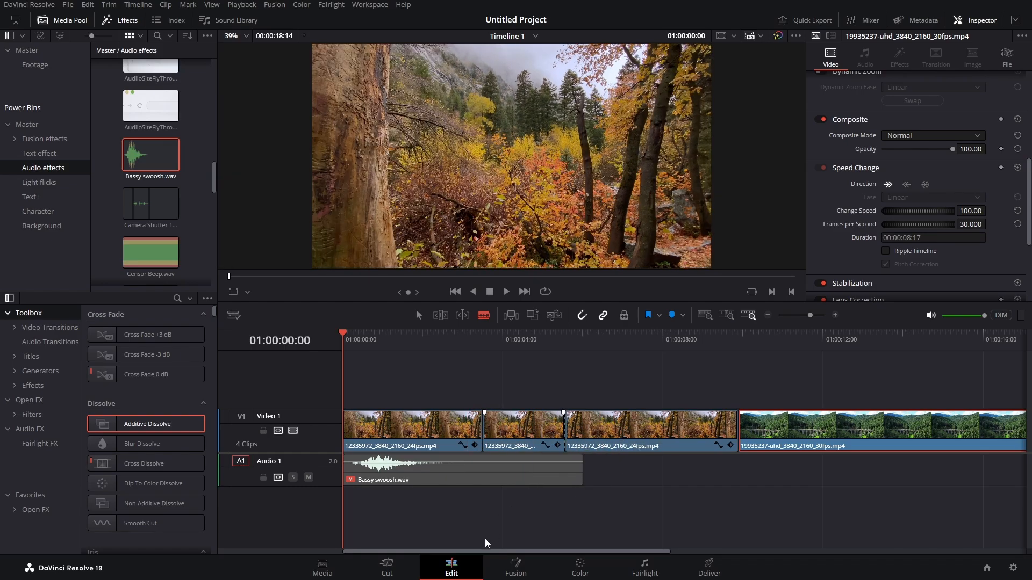
Delete the first and third pieces of the cut forest clip on Video 1, leaving the middle piece
left_click(425, 430)
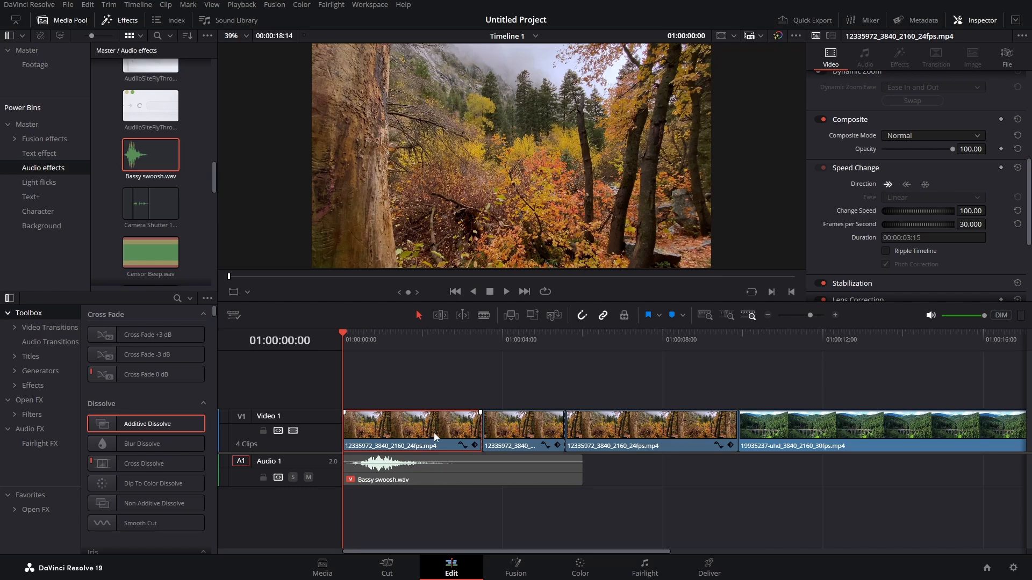
key("BackSpace")
left_click(635, 434)
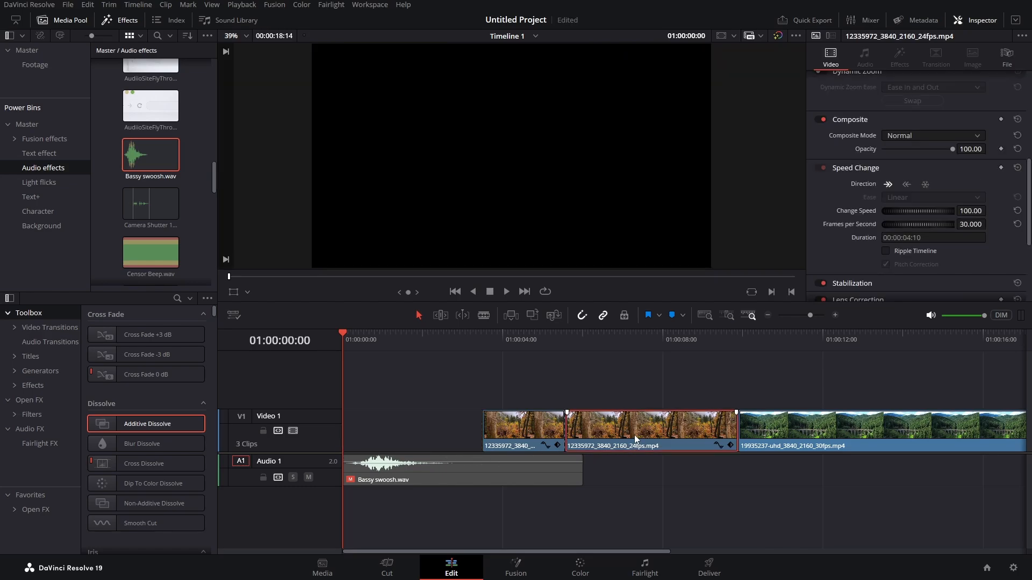
key("BackSpace")
Slip the remaining forest piece to earlier footage in Trim Edit Mode, then play it from its first frame
left_click(511, 337)
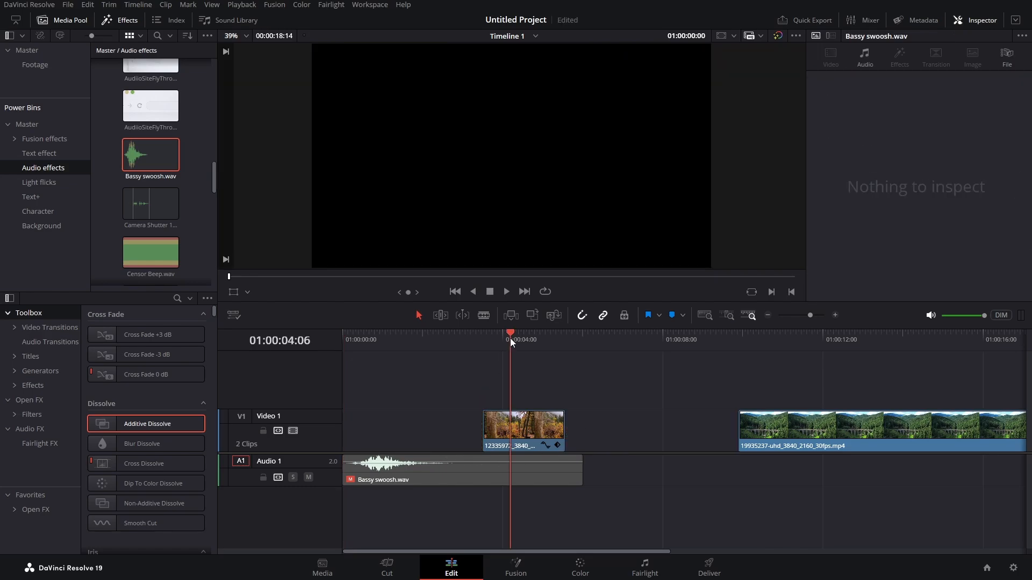
left_click_drag(511, 337, 522, 397)
left_click(444, 314)
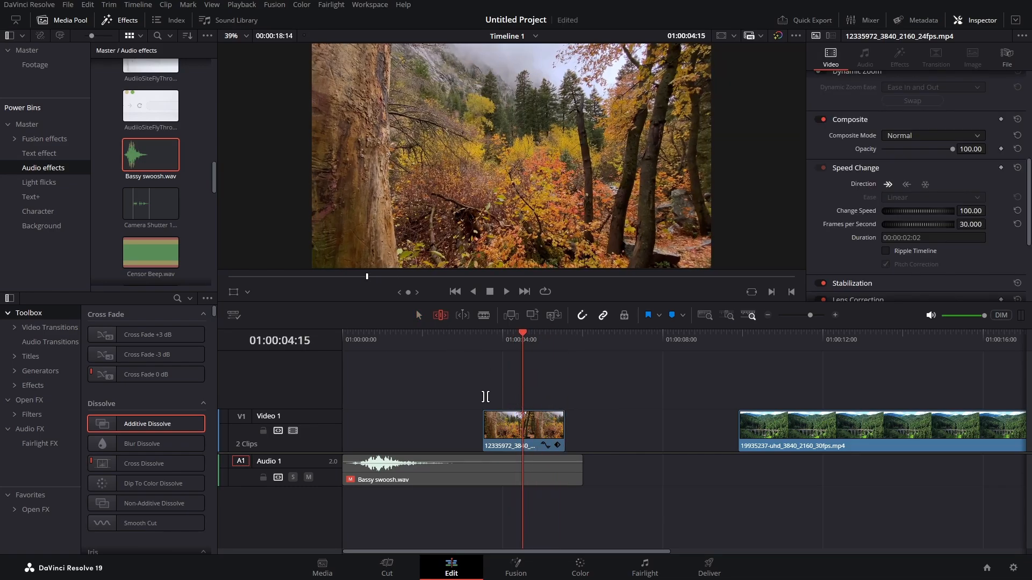
left_click(515, 429)
left_click_drag(515, 429, 631, 444)
left_click_drag(524, 345, 485, 353)
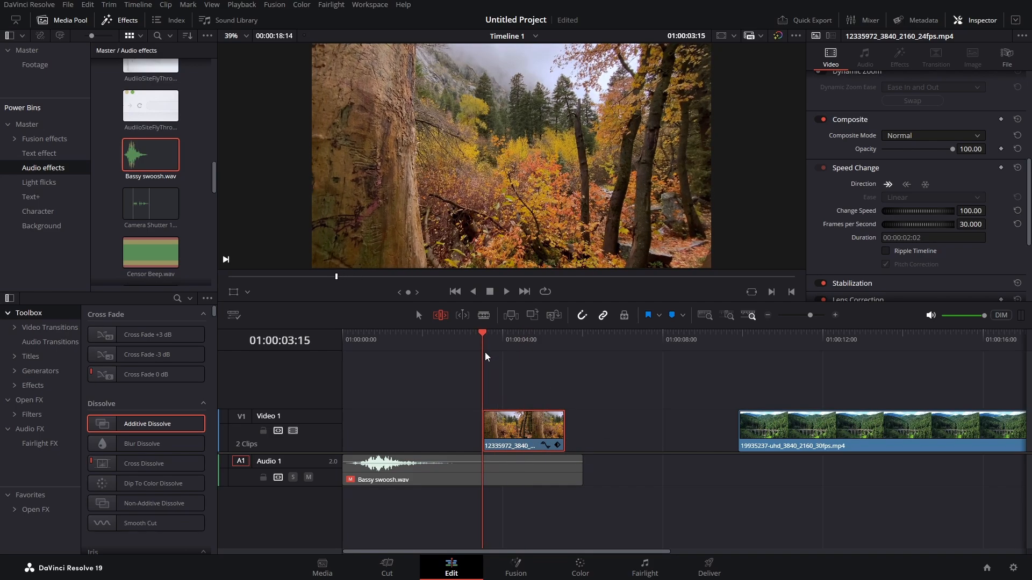
left_click(506, 292)
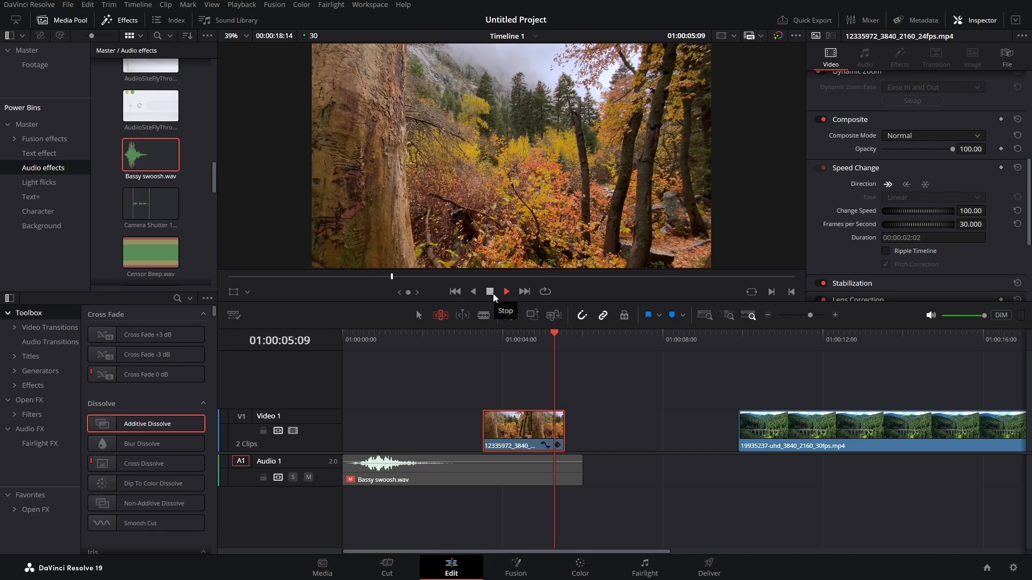
left_click(491, 293)
Slip the forest piece to later footage and play it through from 01:00:03:15
left_click_drag(533, 433, 223, 438)
left_click_drag(580, 346, 482, 339)
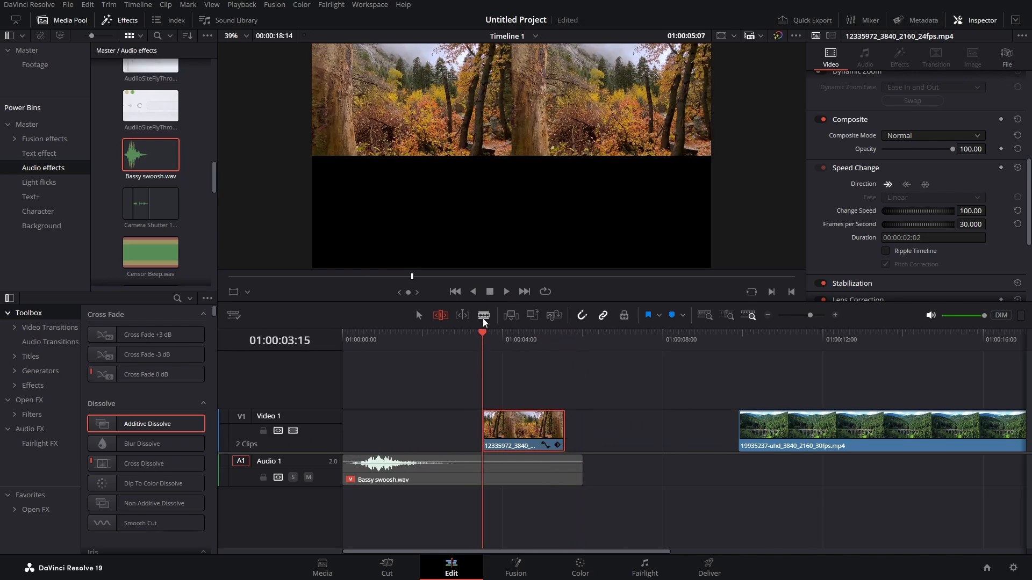
left_click(507, 293)
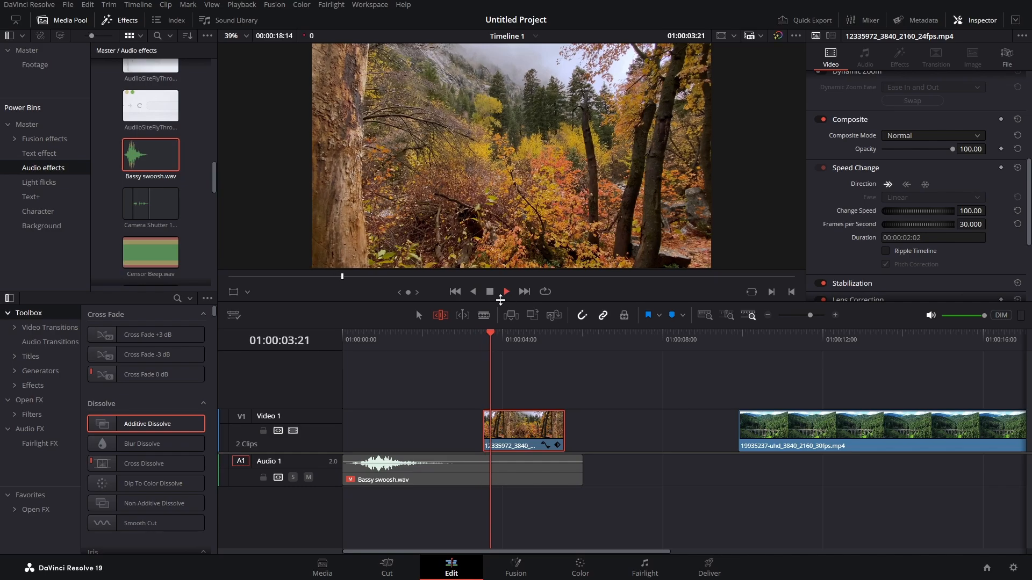
left_click(490, 293)
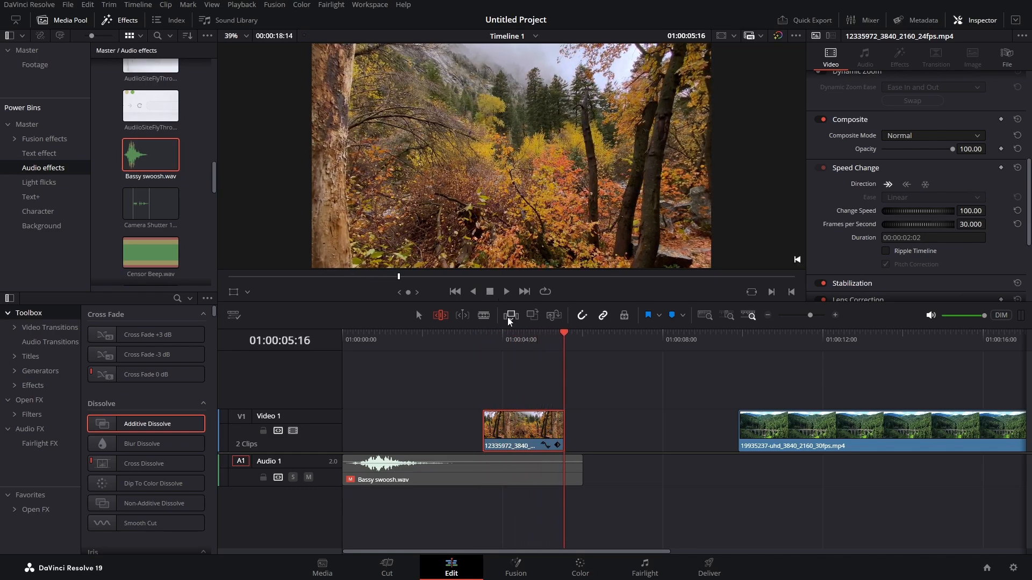
Slip the forest piece back to earlier footage, then extend its edges to the timeline start and the bridge clip
left_click_drag(519, 432, 618, 439)
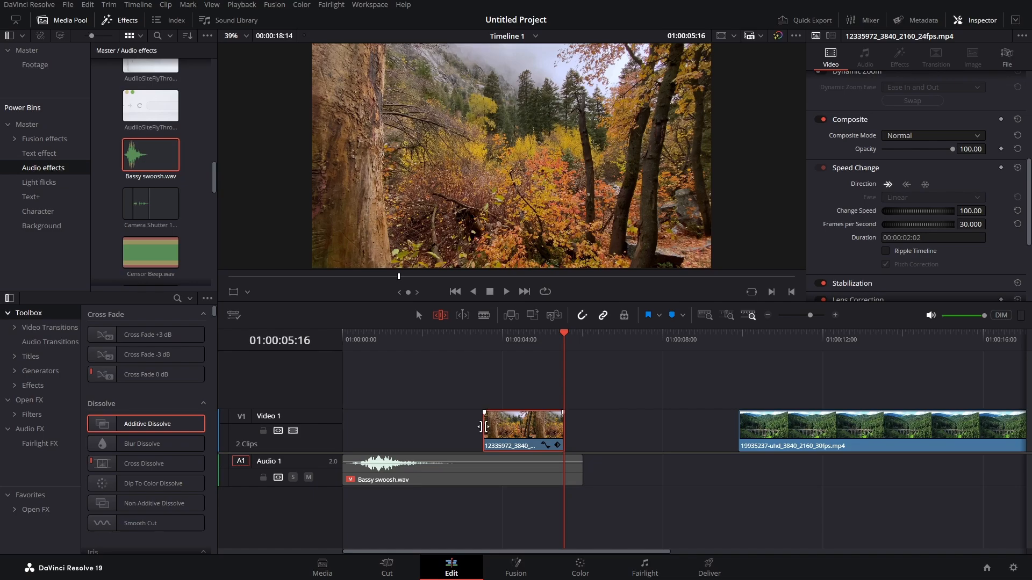
left_click_drag(483, 426, 345, 426)
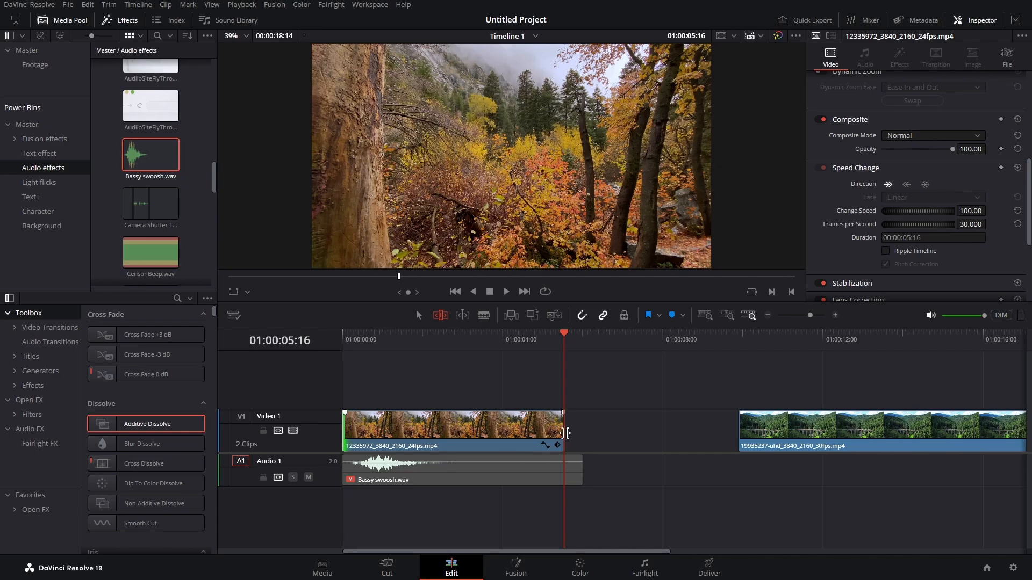
left_click_drag(564, 440, 737, 440)
Play the extended forest clip from the start of the timeline and stop at about 01:00:04:09
key("Home")
left_click(304, 391)
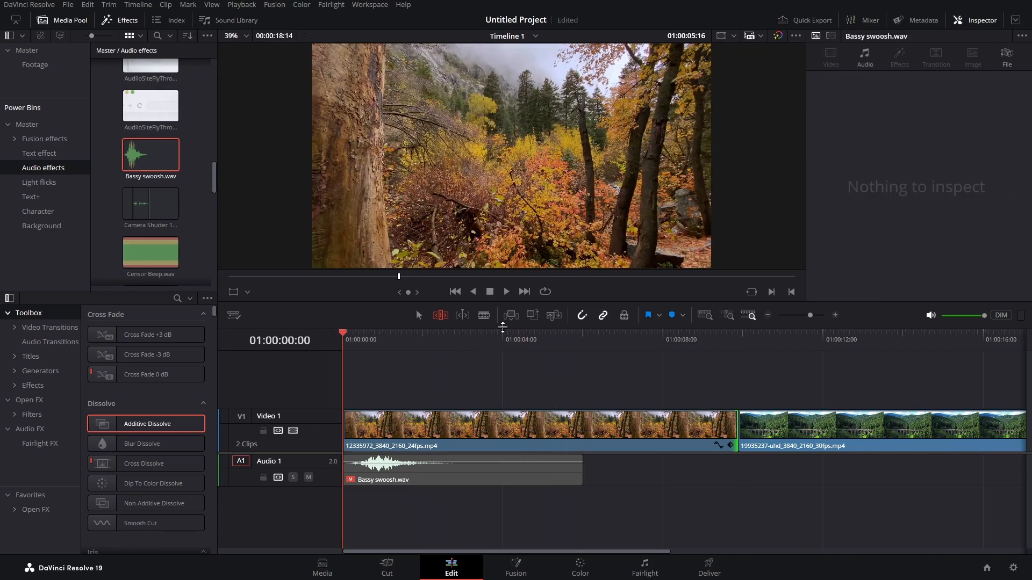
left_click(506, 291)
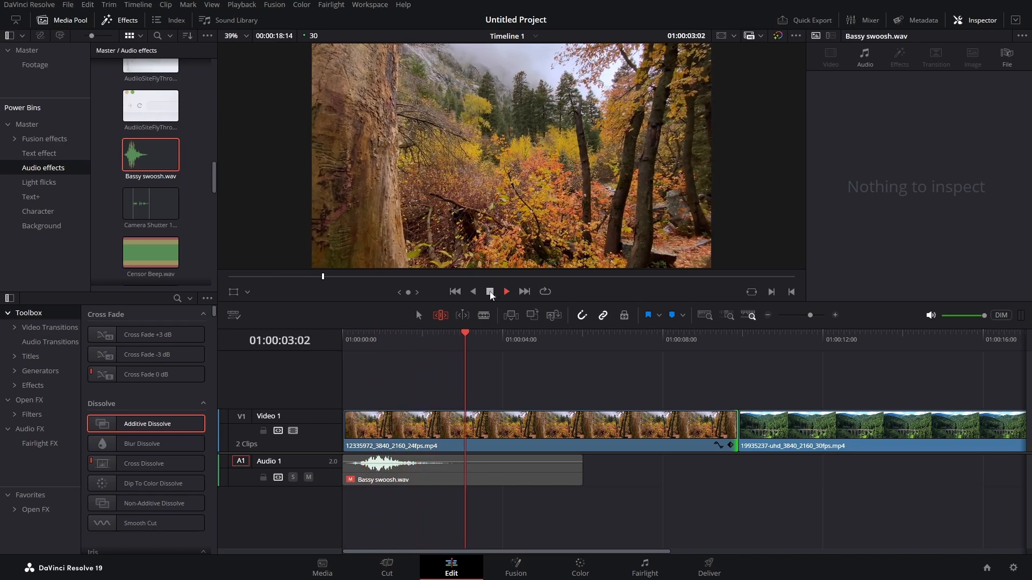
left_click(490, 292)
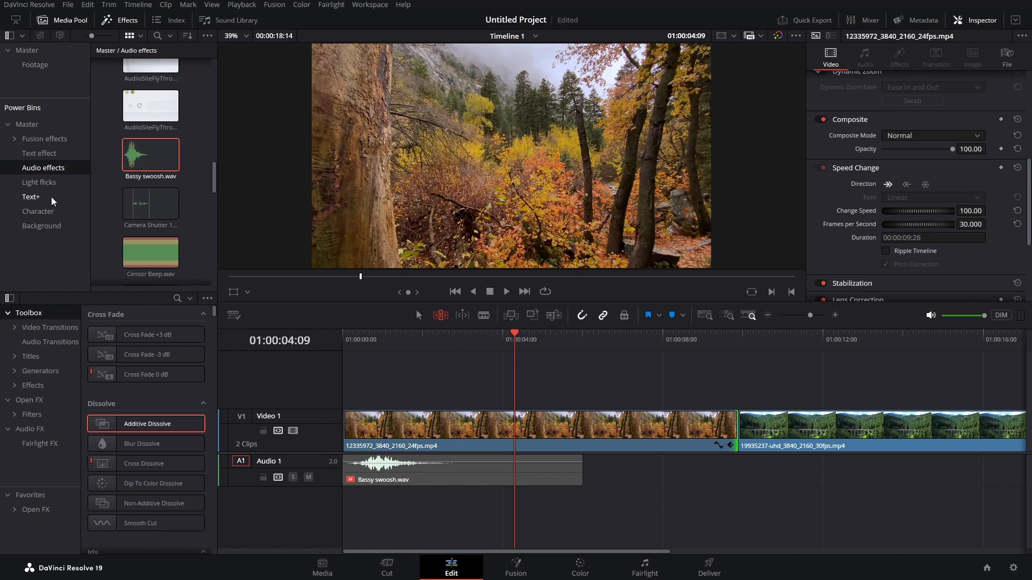
Insert the forest clip from the Footage bin into the timeline at 01:00:04:09, then undo the insert
left_click(32, 65)
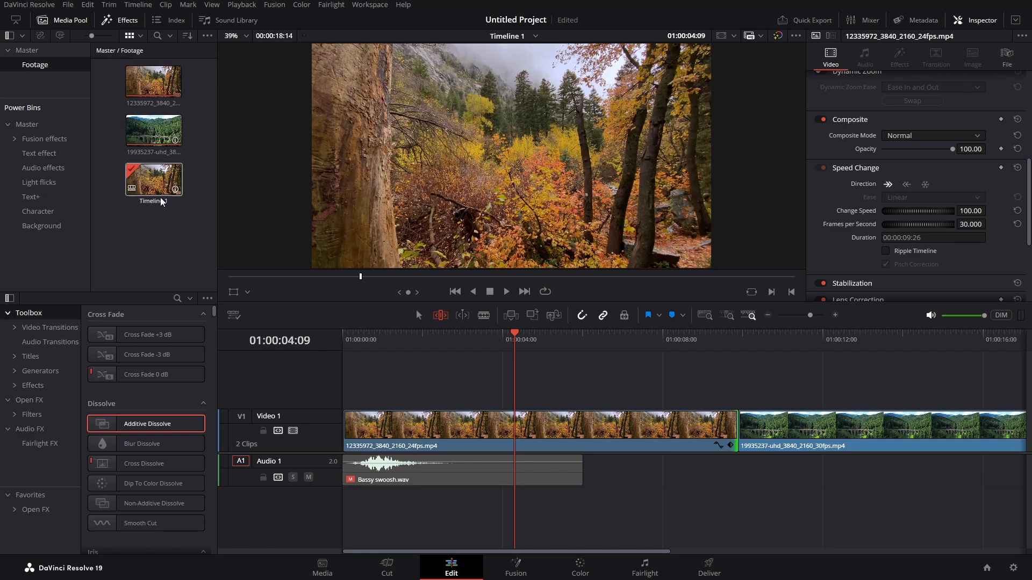
left_click(169, 74)
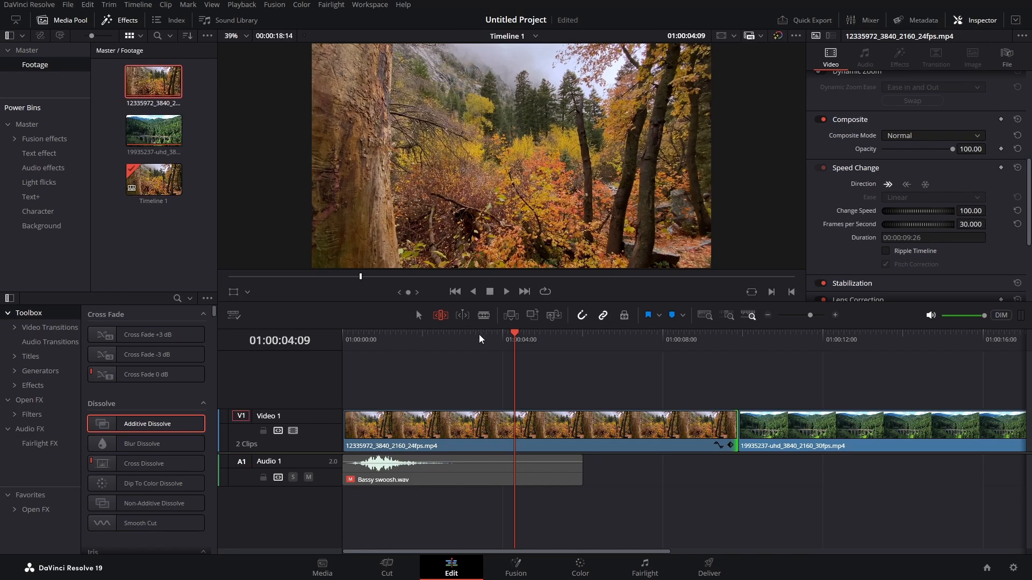
left_click(513, 318)
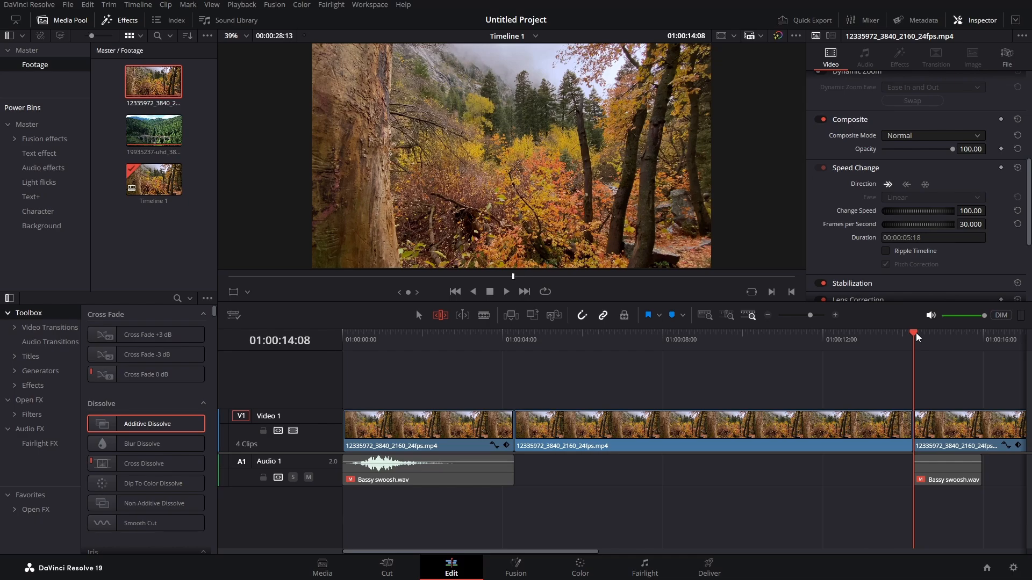
left_click_drag(917, 337, 505, 384)
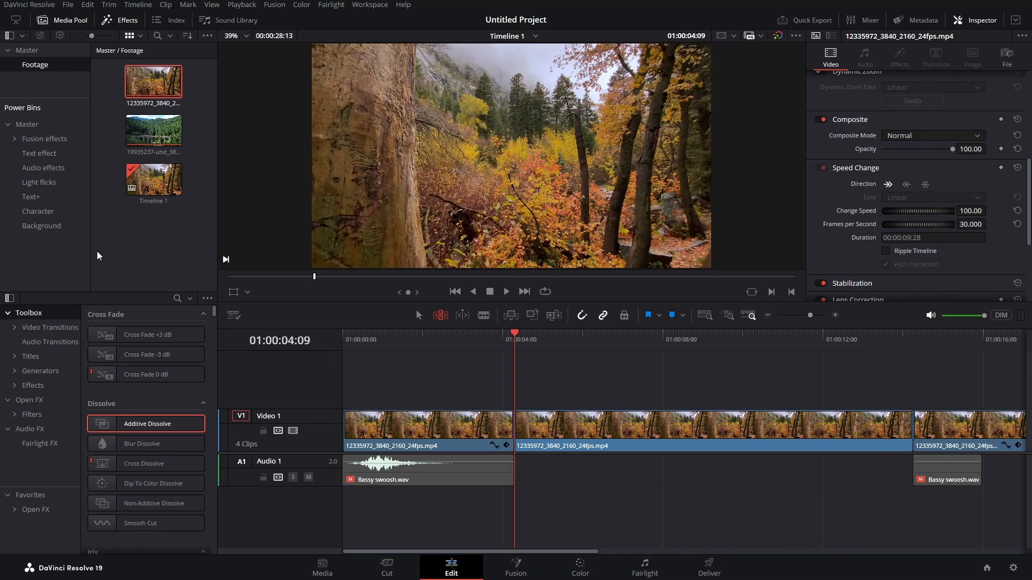
left_click(87, 5)
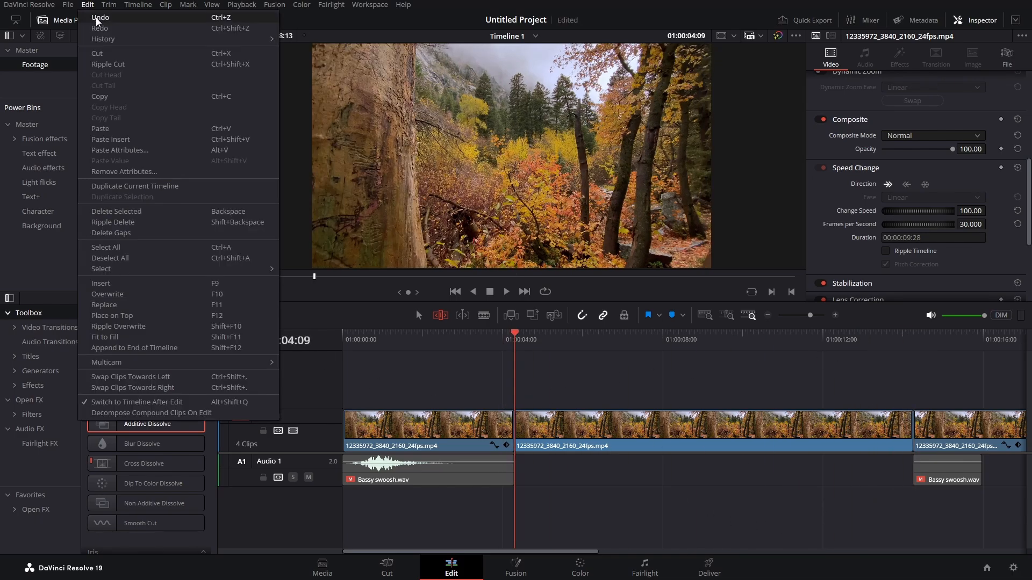
left_click(100, 18)
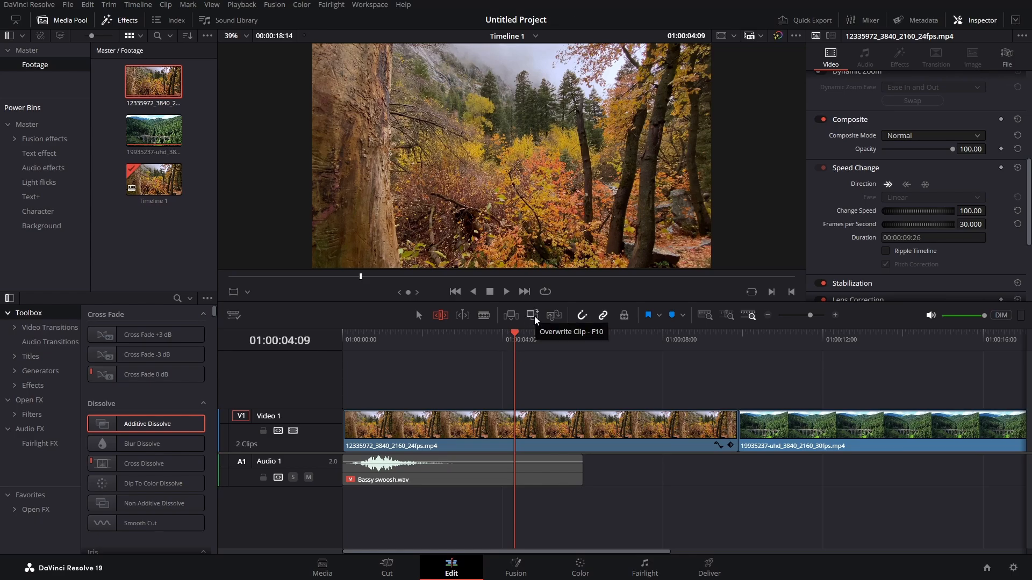
Overwrite the timeline from 01:00:04:09 with the forest clip, scrub across the result, then undo the overwrite
left_click(533, 315)
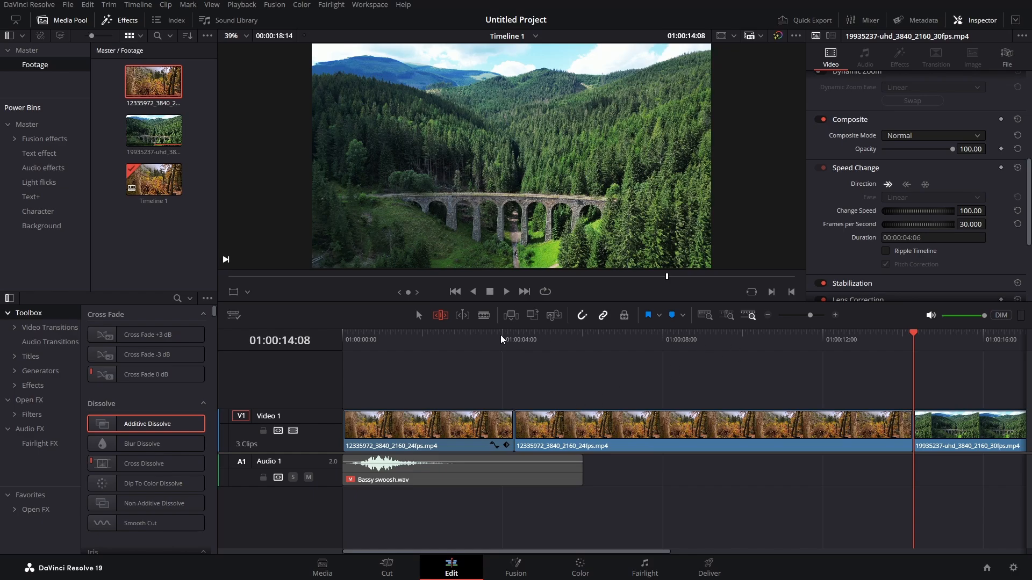
left_click(518, 335)
left_click_drag(518, 337, 895, 392)
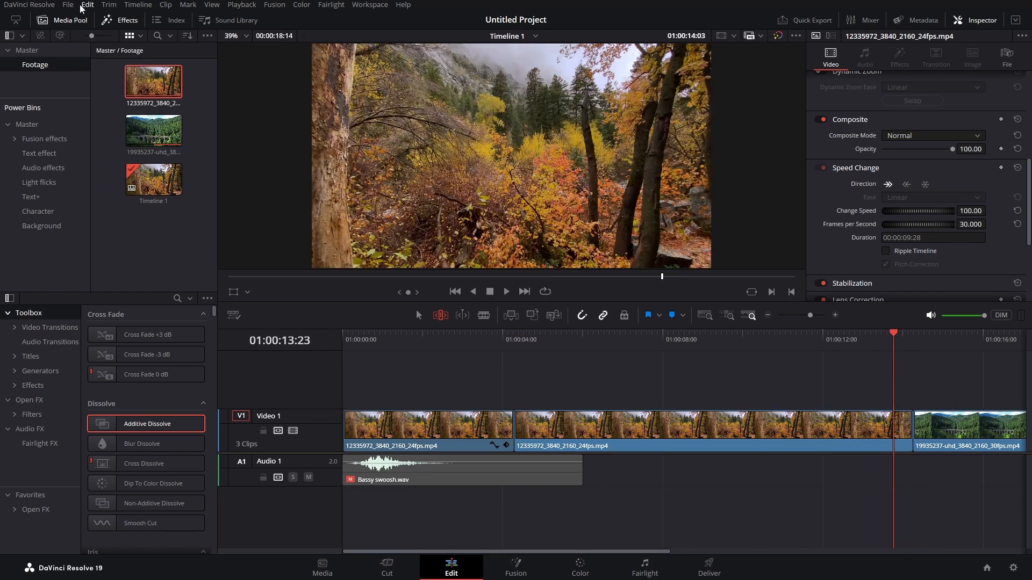
left_click(88, 5)
left_click(101, 17)
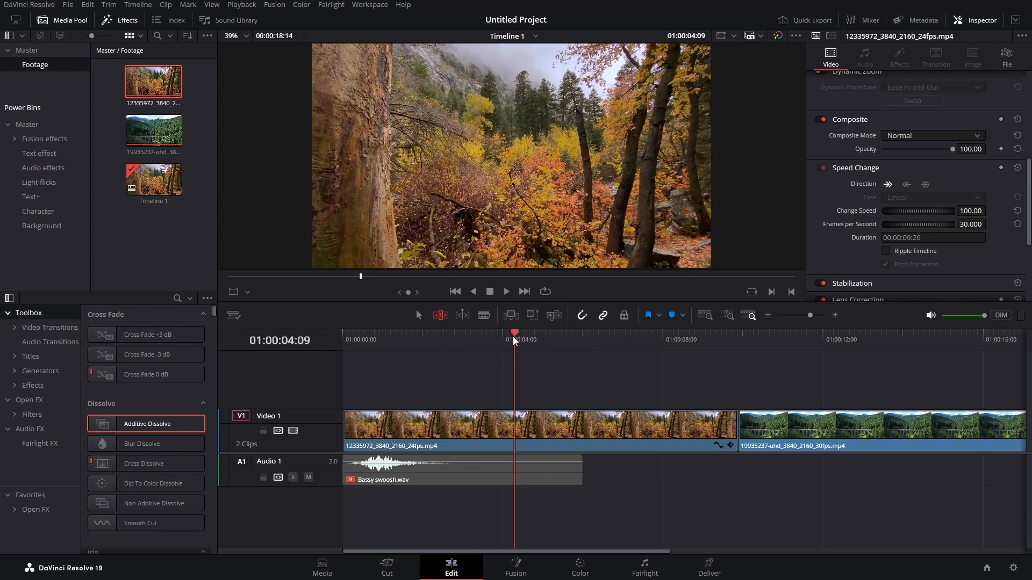
Replace the bridge clip at 01:00:09:27 with the forest clip from the Footage bin, then undo the replacement
key("Down")
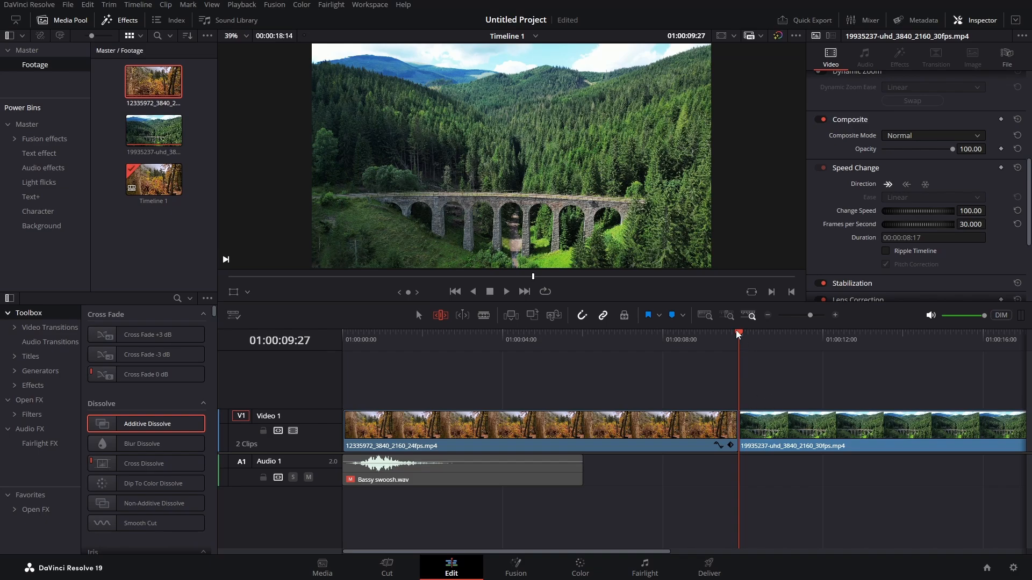
left_click(718, 337)
left_click_drag(713, 338, 738, 338)
left_click(553, 317)
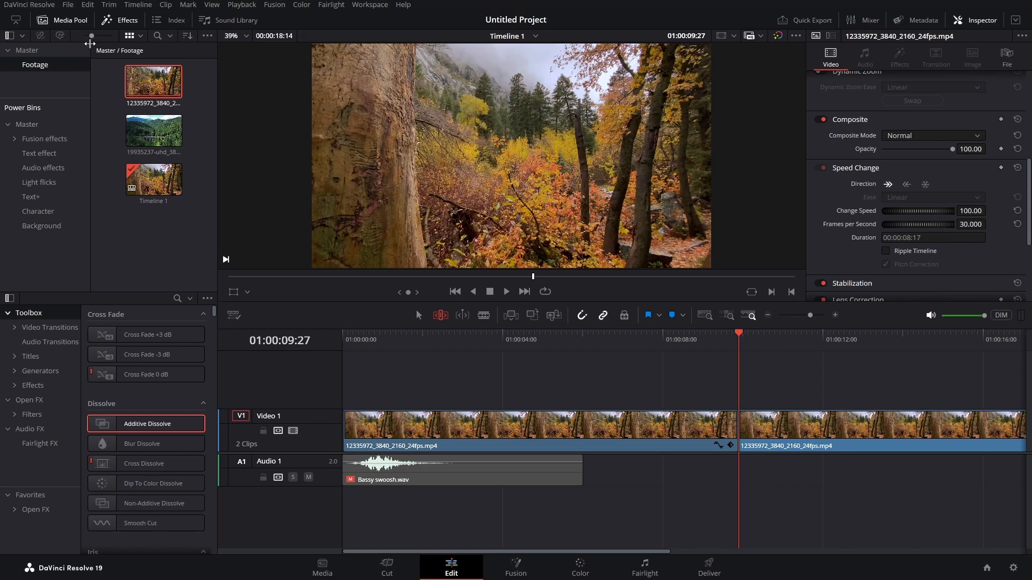
left_click(87, 4)
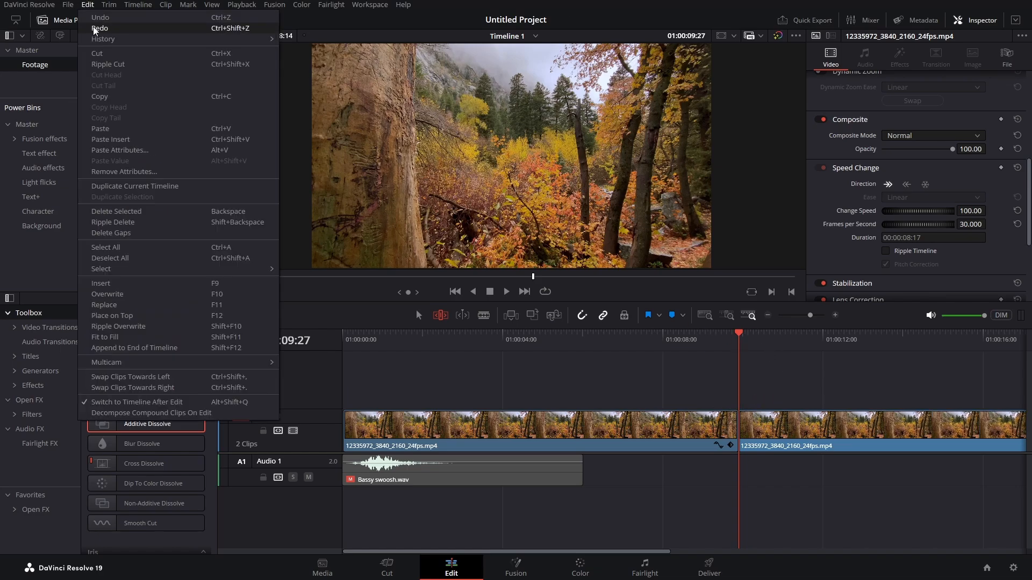
left_click(101, 18)
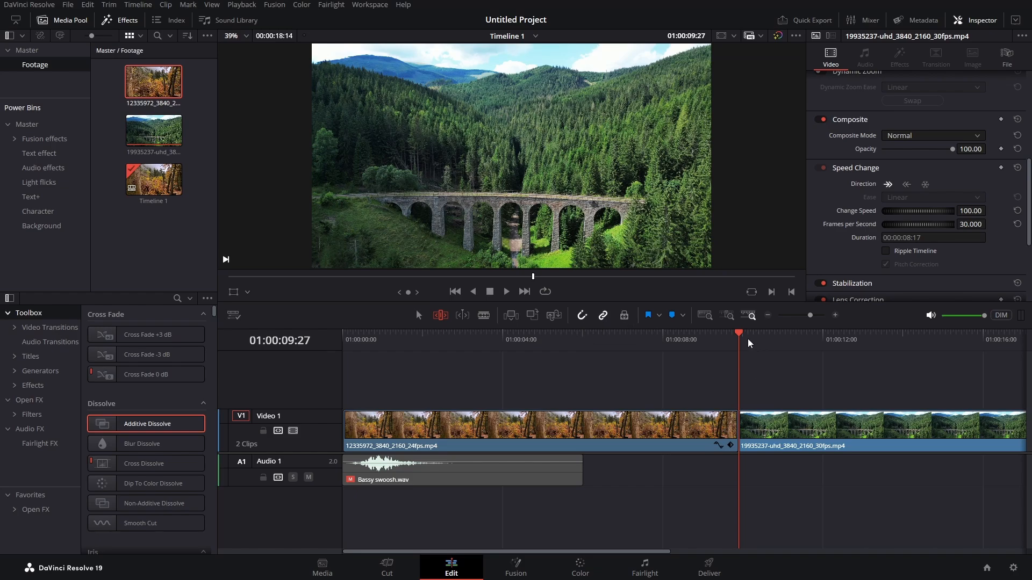
Place the playhead at 01:00:06:05 and, in Selection Mode, move the bridge clip to leave a small gap after the forest clip
left_click_drag(739, 339, 589, 337)
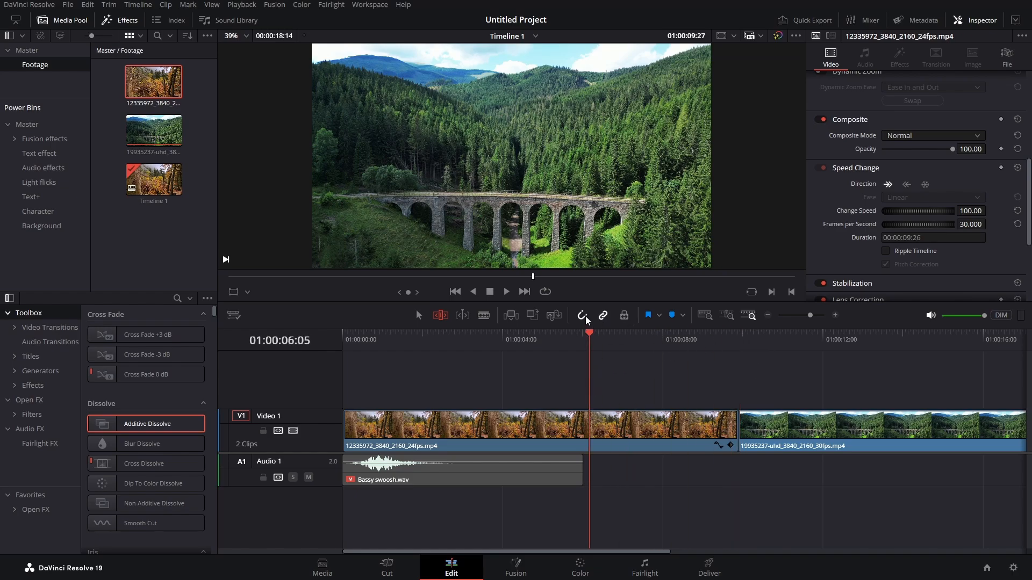
left_click(790, 436)
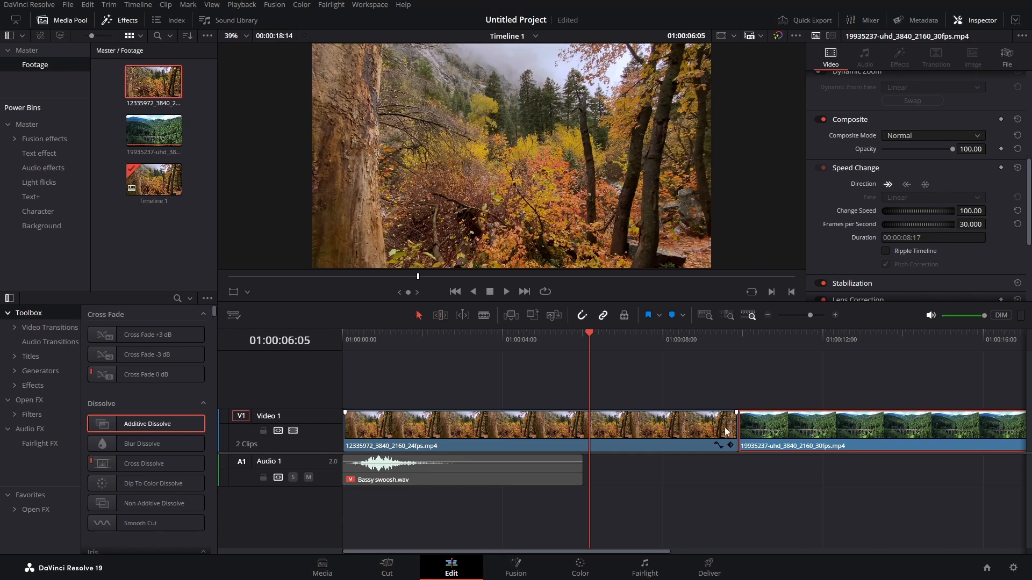
left_click_drag(846, 436, 878, 437)
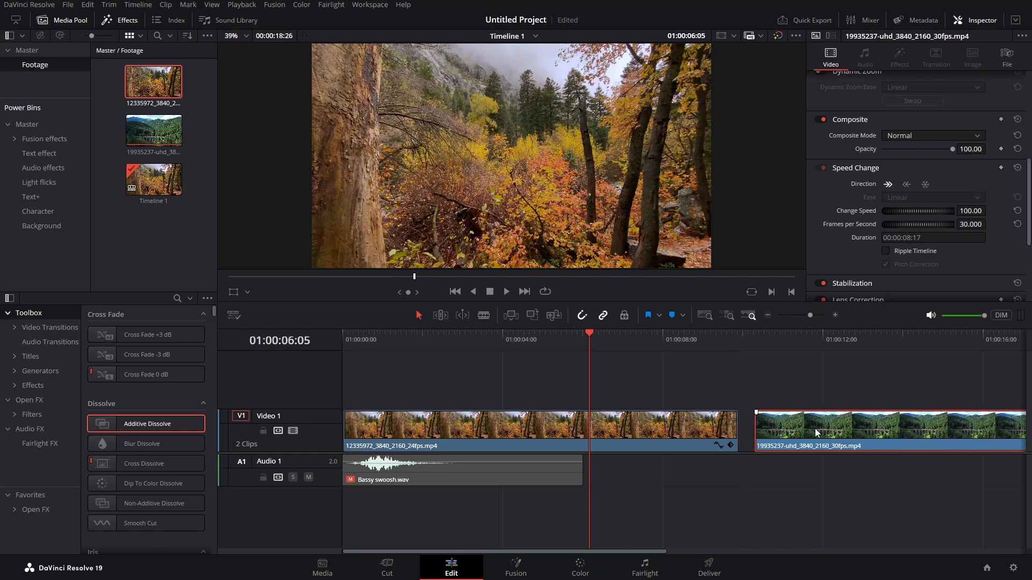
Turn snapping off and move the bridge clip closer, then turn snapping on and snap it flush against the forest clip
left_click(582, 316)
mouse_move(888, 435)
left_mouse_down()
mouse_move(949, 437)
mouse_move(752, 447)
mouse_move(894, 443)
mouse_move(878, 447)
left_mouse_up()
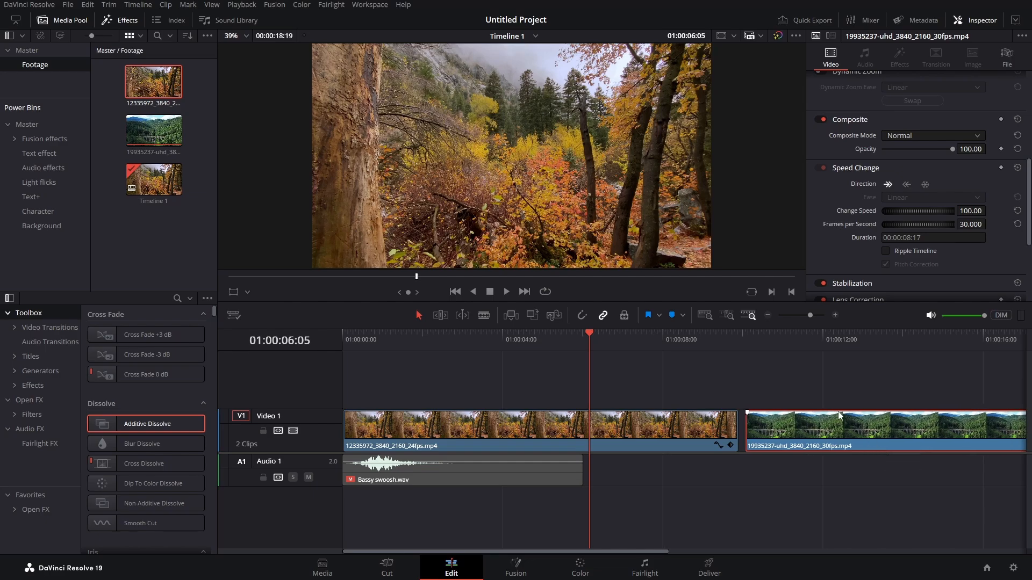
left_click(580, 316)
left_click_drag(881, 433, 858, 430)
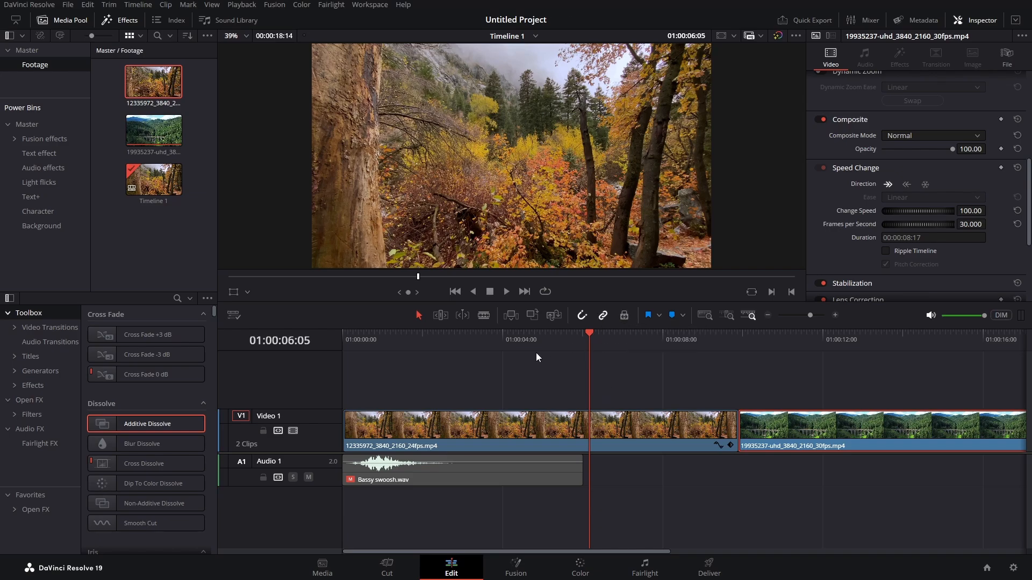
Select the Bassy swoosh.wav clip on Audio 1, return the playhead to the timeline start, and enable the clip
left_click(598, 314)
left_click(440, 467)
left_click_drag(598, 333, 344, 414)
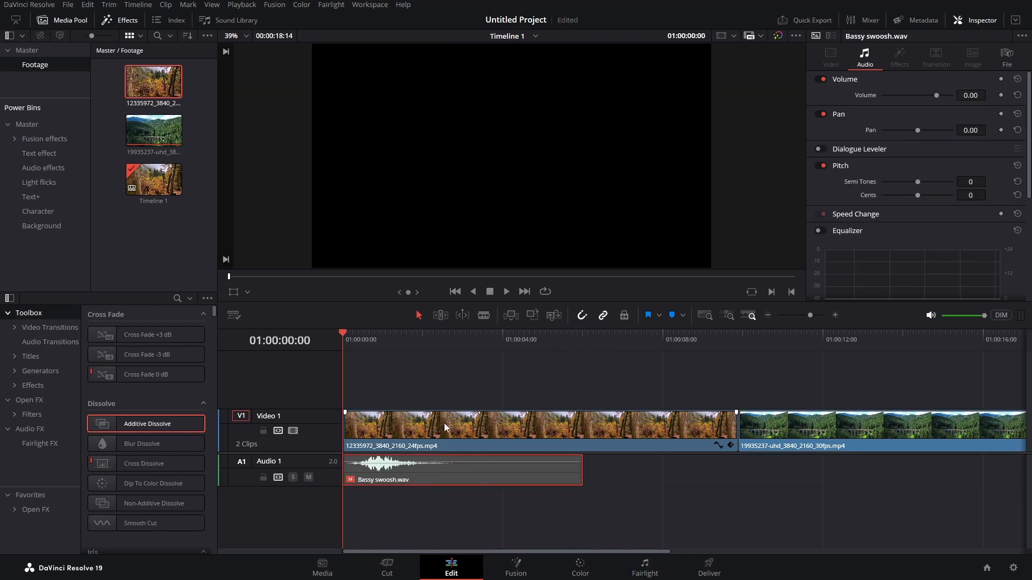
key("d")
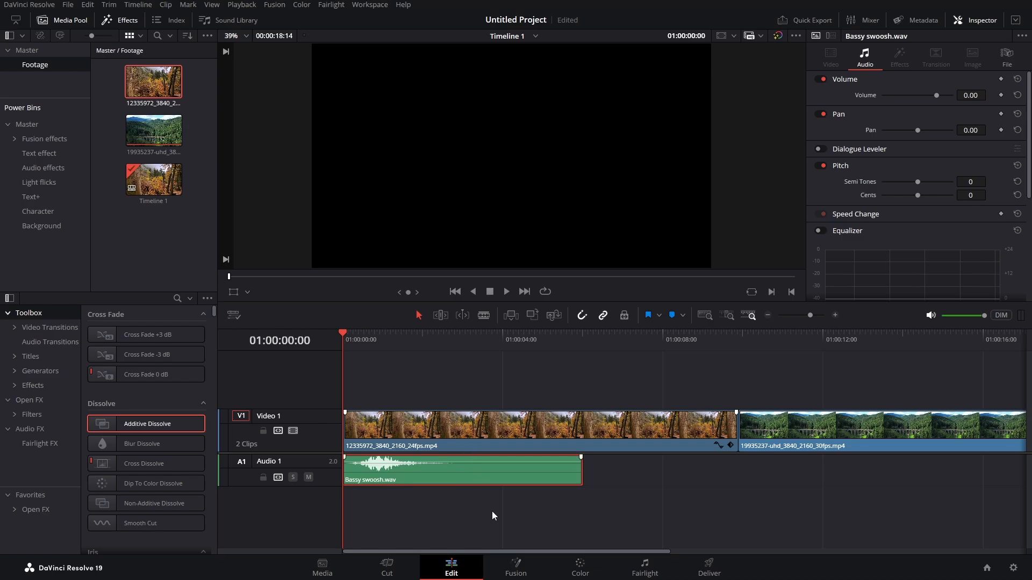
Reselect the Bassy swoosh.wav clip on Audio 1 and disable it
left_click(478, 508)
left_click(466, 477)
key("d")
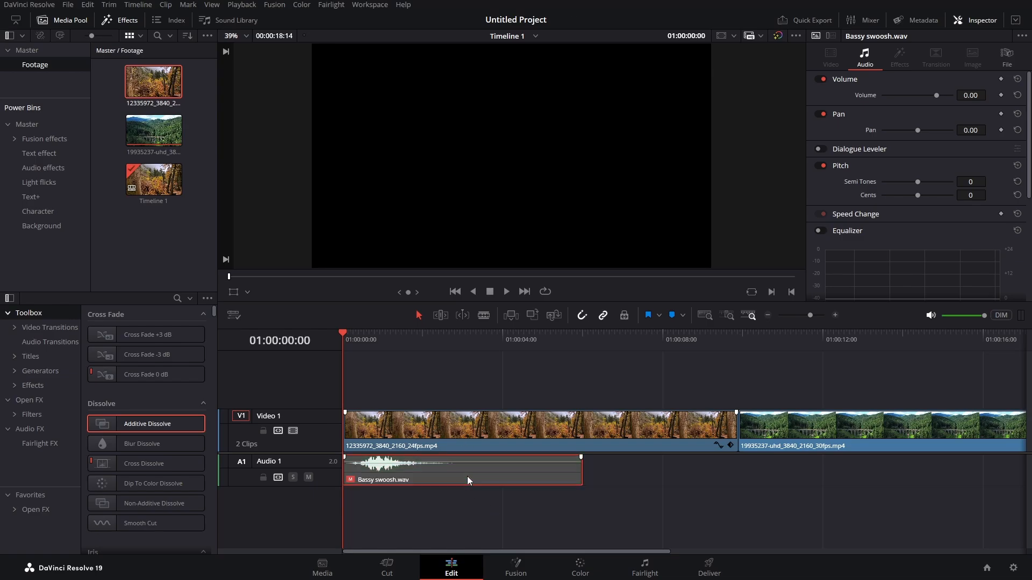
Enable the Bassy swoosh.wav clip on Audio 1 and advance the playhead to 01:00:00:01
key("d")
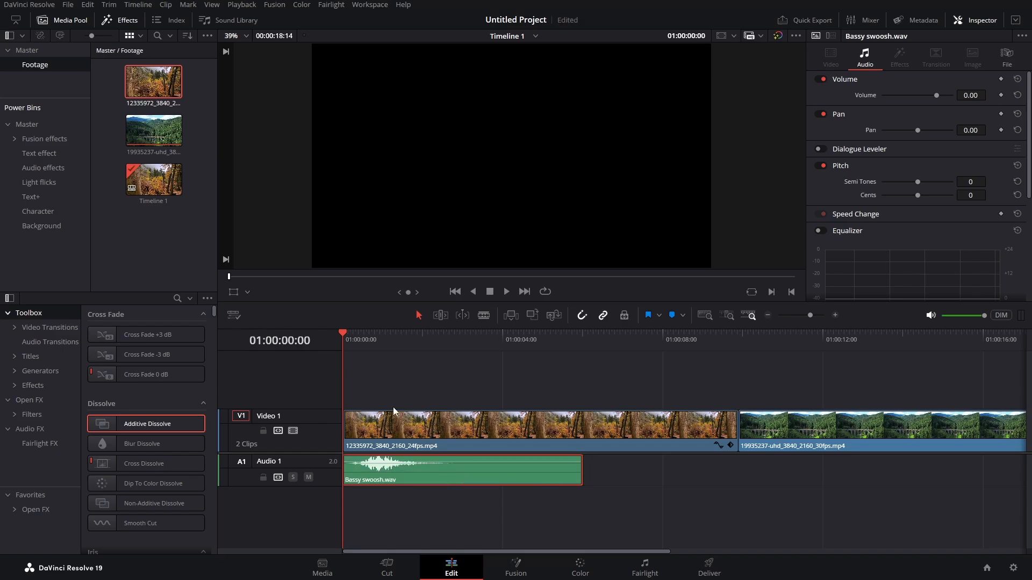
left_click(343, 429)
key("Right")
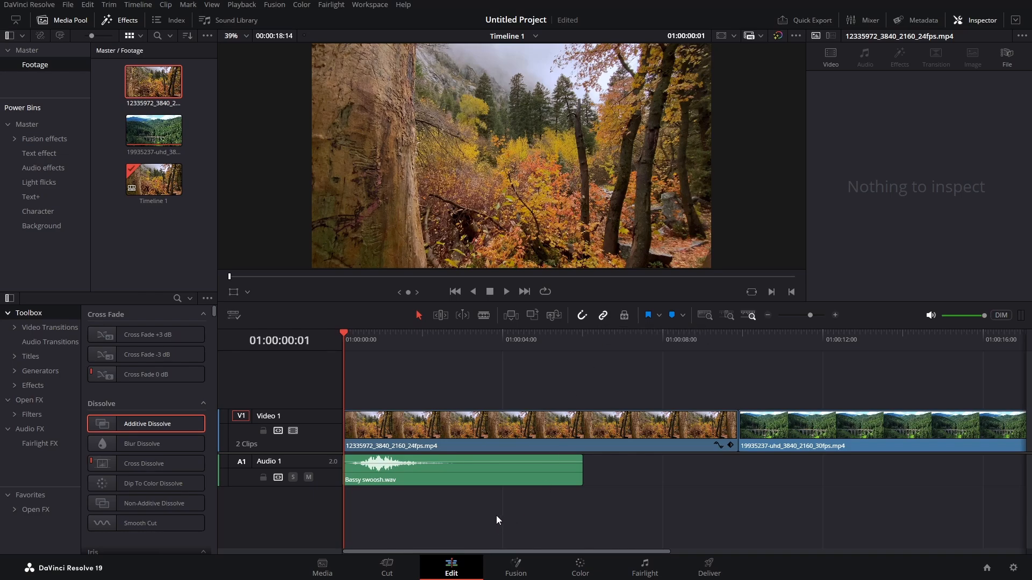
Select the forest clip on Video 1 together with the Bassy swoosh.wav clip and link them
left_click_drag(496, 515, 454, 425)
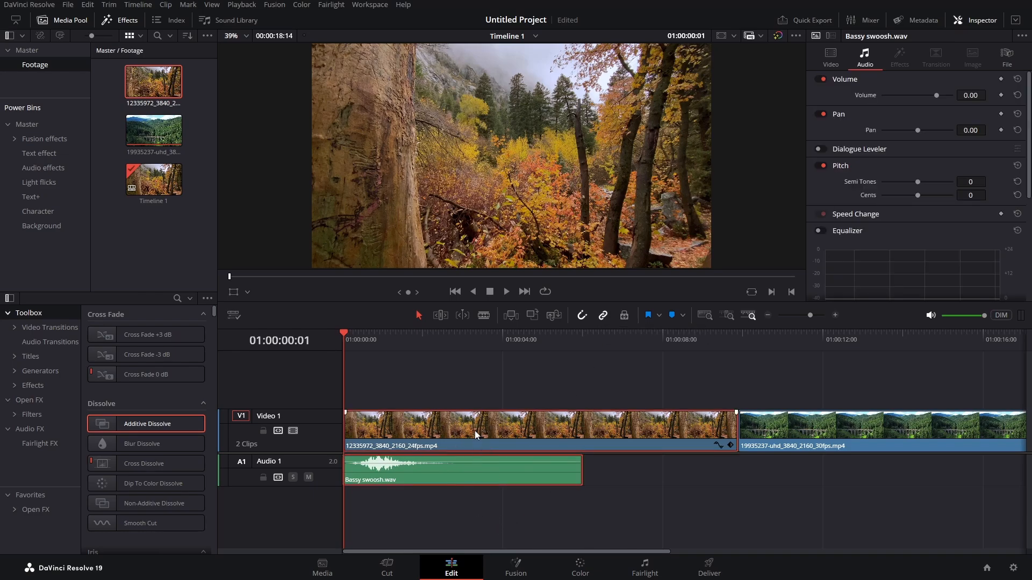
right_click(475, 430)
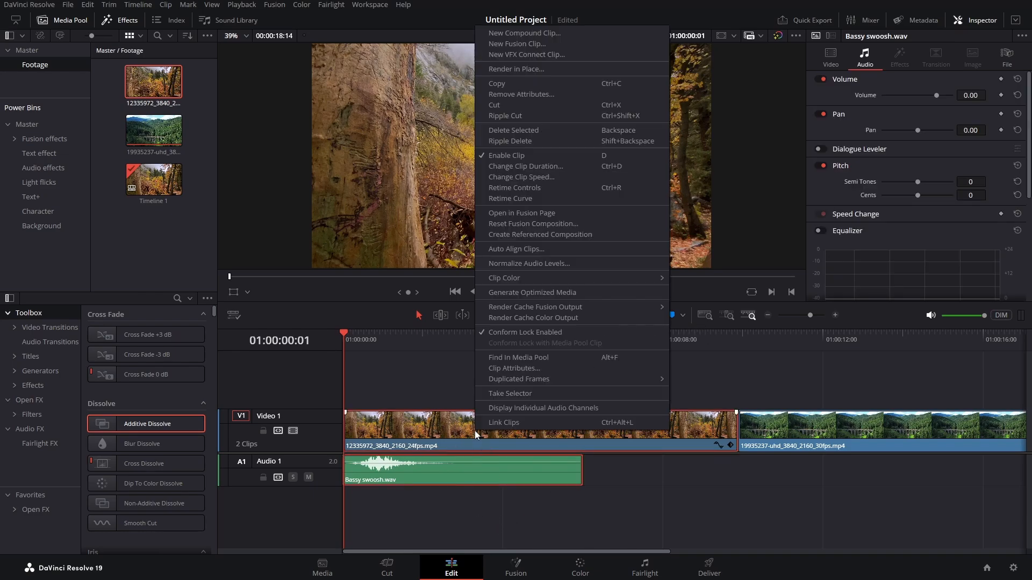
left_click(520, 424)
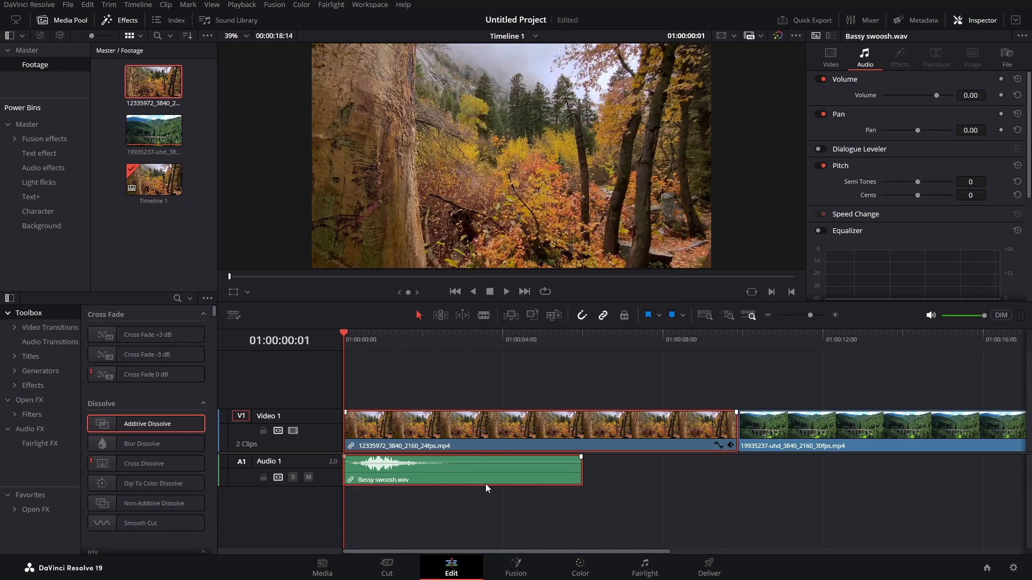
mouse_move(466, 432)
left_mouse_down()
mouse_move(468, 409)
mouse_move(455, 398)
mouse_move(860, 391)
mouse_move(466, 425)
left_mouse_up()
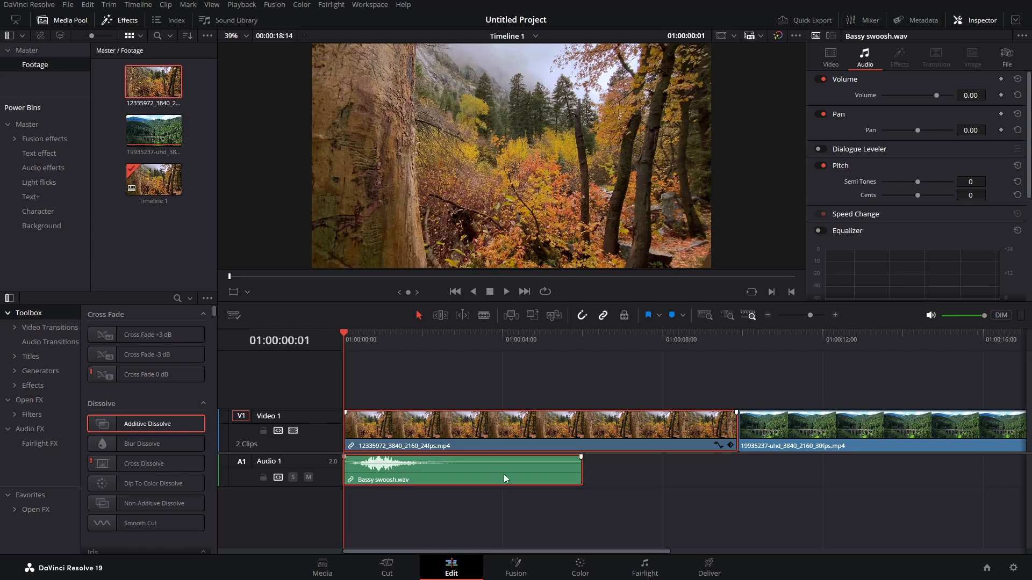
Rearrange the timeline so the bridge clip starts it and the linked forest and audio clips follow, and place the playhead at 01:00:07:03
left_click_drag(511, 434, 409, 441)
left_click_drag(790, 399, 773, 426)
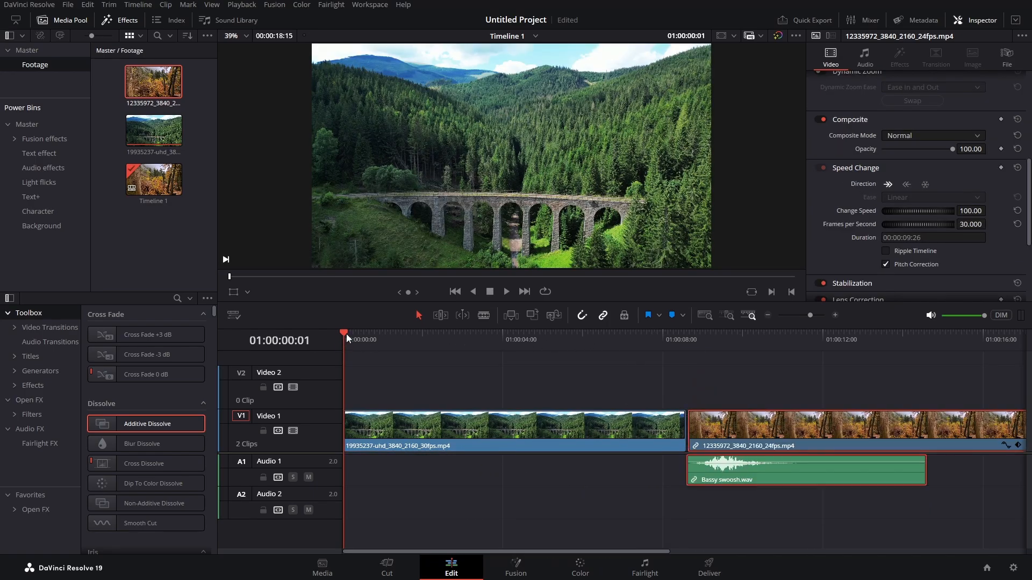
left_click_drag(346, 333, 626, 377)
Unlink the forest clip from its audio and move both separately to the timeline start, with the forest clip on Video 2
right_click(769, 419)
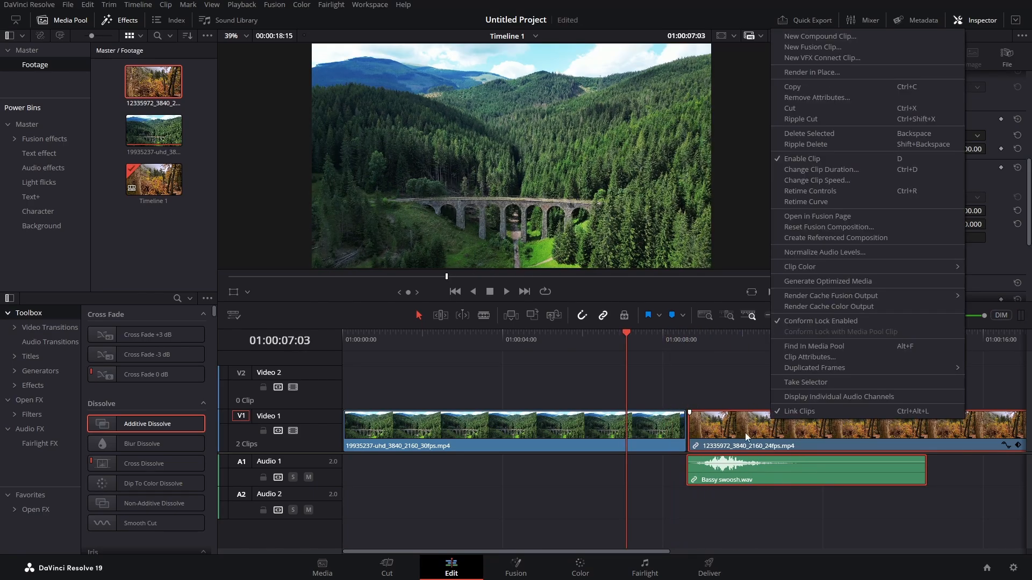
left_click(808, 411)
left_click(792, 418)
left_click_drag(777, 422, 334, 389)
left_click_drag(735, 473, 304, 466)
Try the bridge clip after the forest clip on Video 1, and finally stack the forest clip on Video 2 above the bridge clip, both at the start
left_click_drag(483, 433, 865, 443)
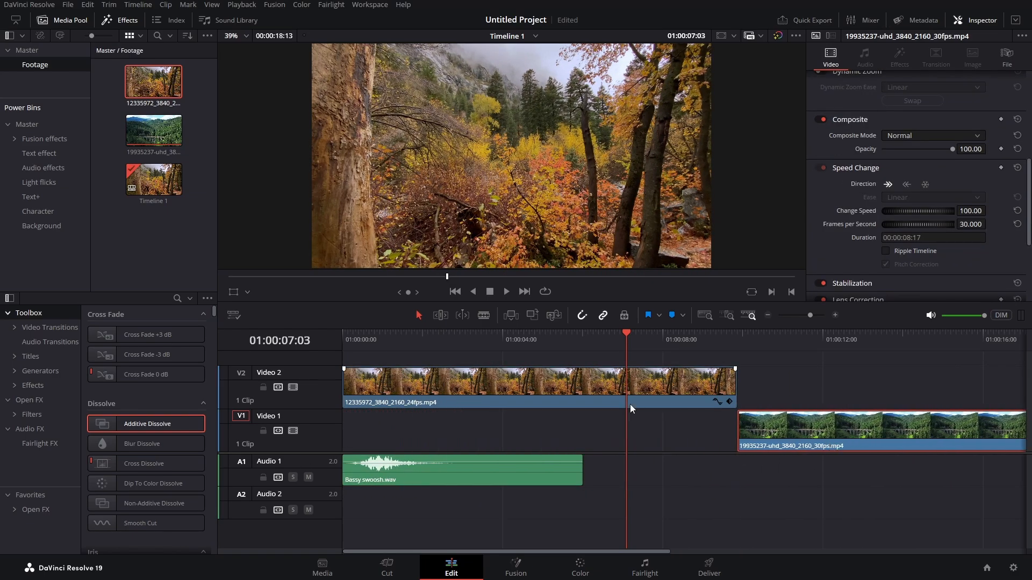
left_click_drag(636, 402, 643, 442)
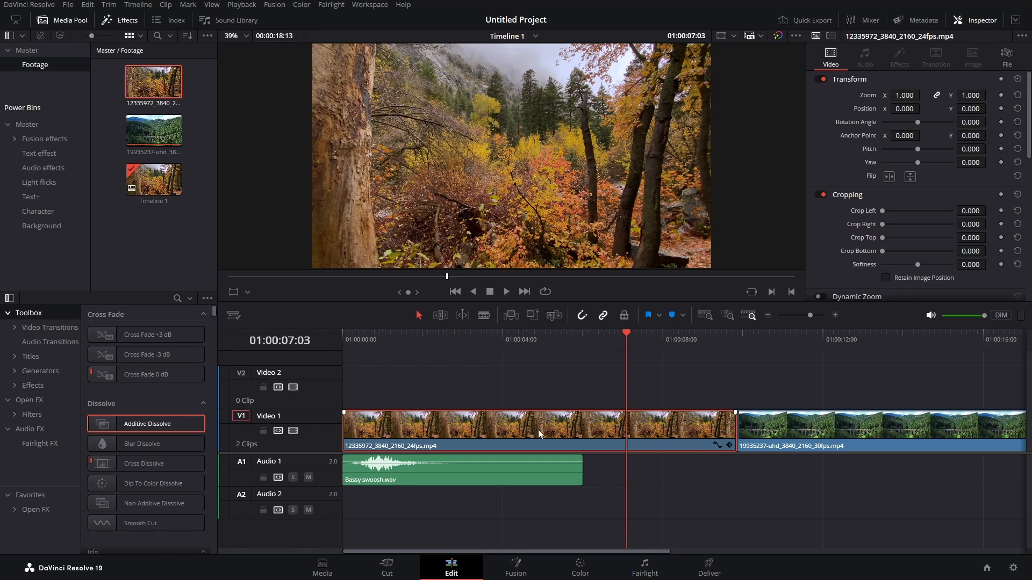
left_click_drag(538, 433, 531, 389)
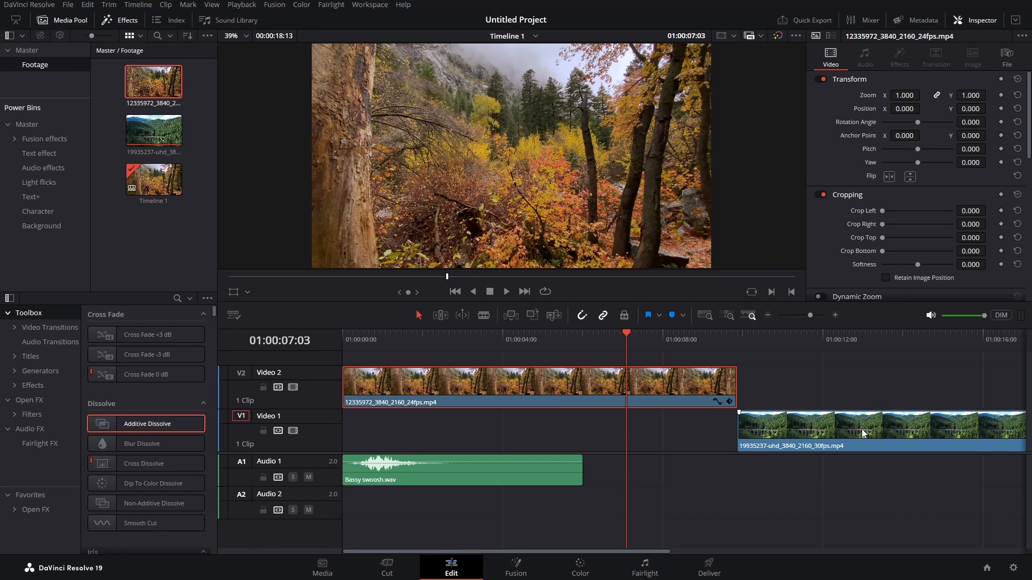
left_click_drag(863, 433, 419, 445)
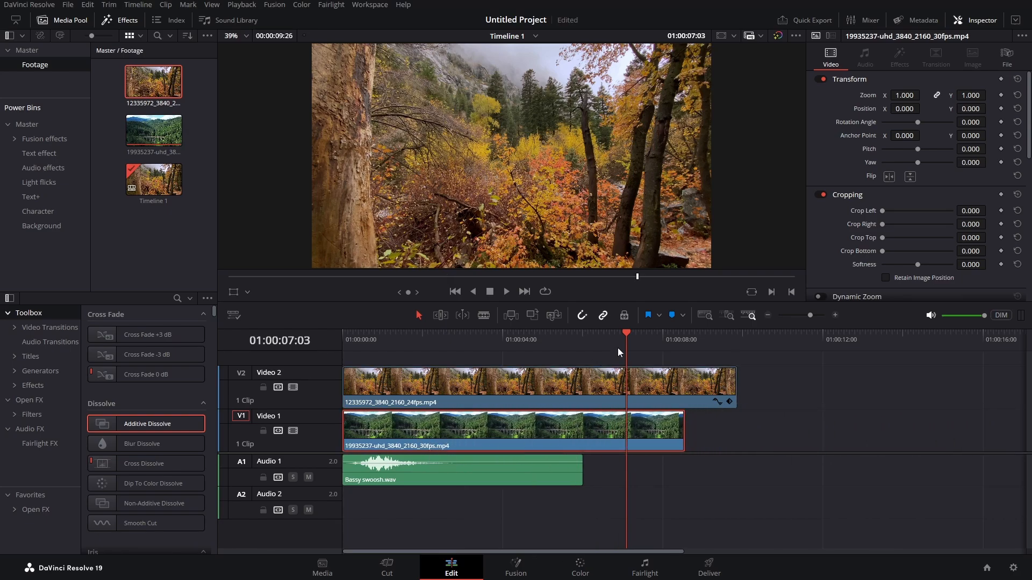
Return the playhead to the timeline start and play the stacked clips for about two seconds
left_click_drag(626, 338, 342, 338)
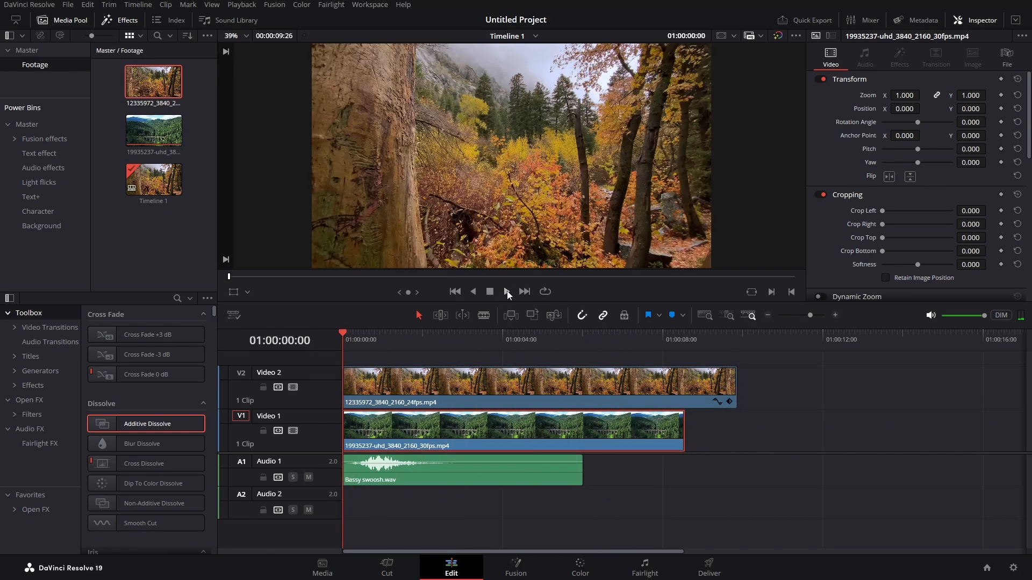
left_click(506, 291)
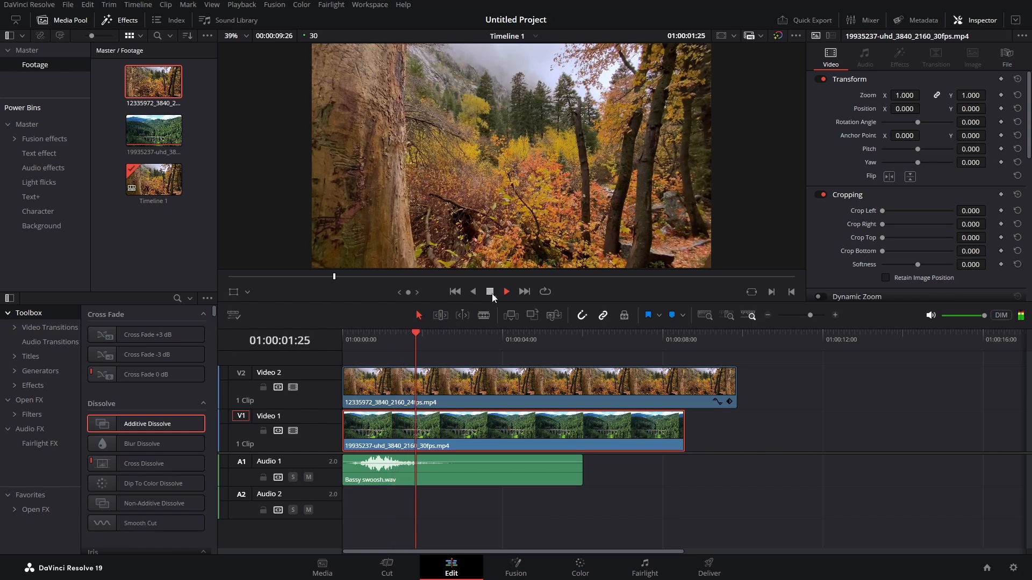
left_click(492, 293)
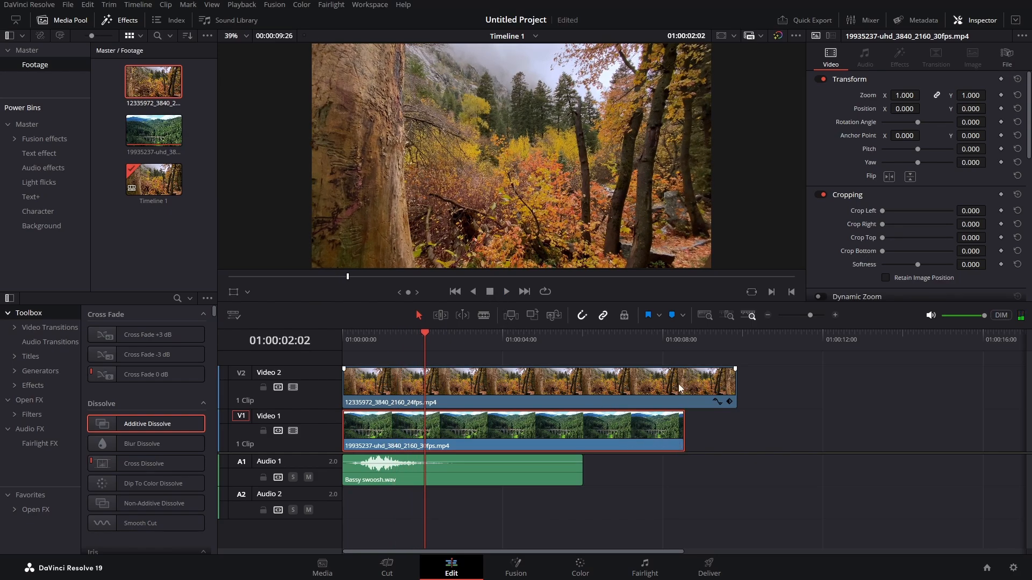
Lower the divider between the video and audio tracks and resize the timeline area to enlarge the viewer
left_click_drag(638, 328, 638, 267)
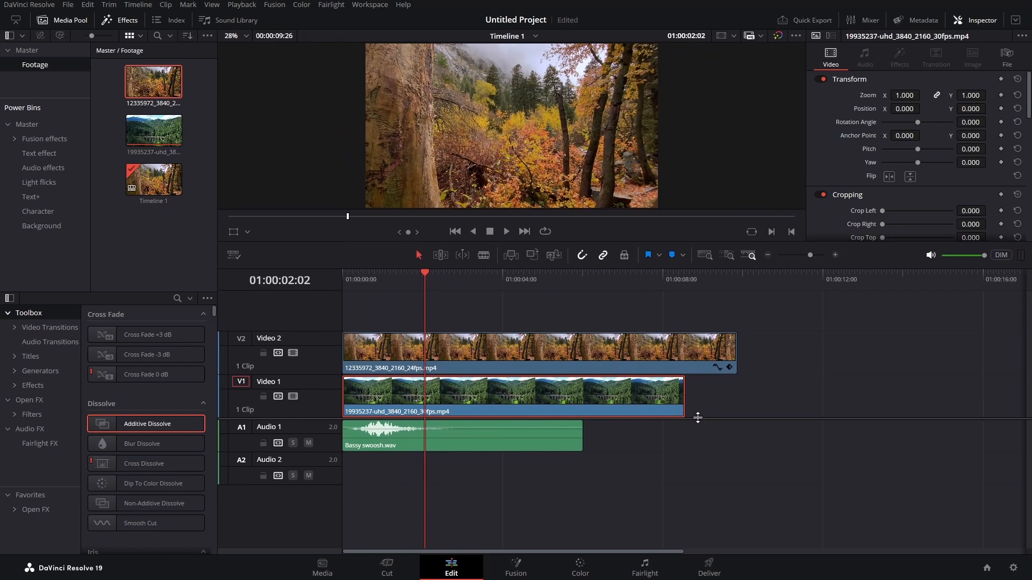
left_click_drag(697, 417, 698, 494)
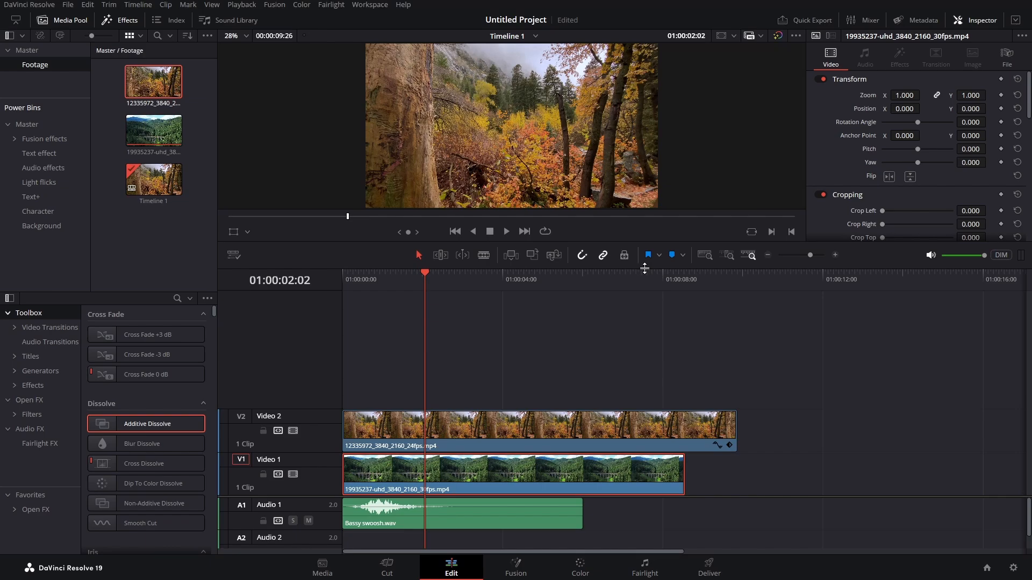
left_click_drag(645, 268, 645, 393)
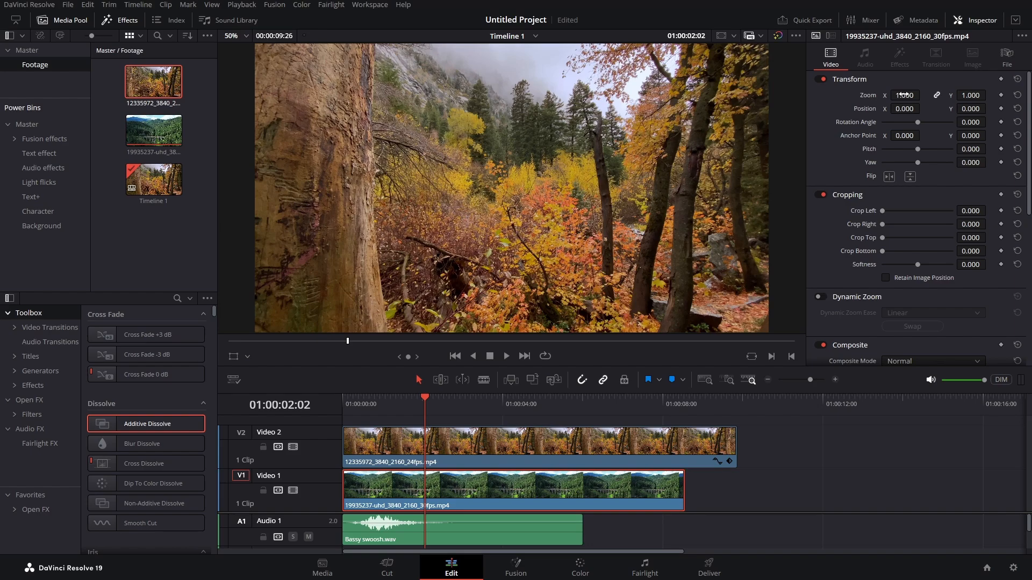
Set the bridge clip's zoom to 3.620, position X to 107 and rotation angle to 41.220, and save the project
left_click_drag(905, 95, 917, 124)
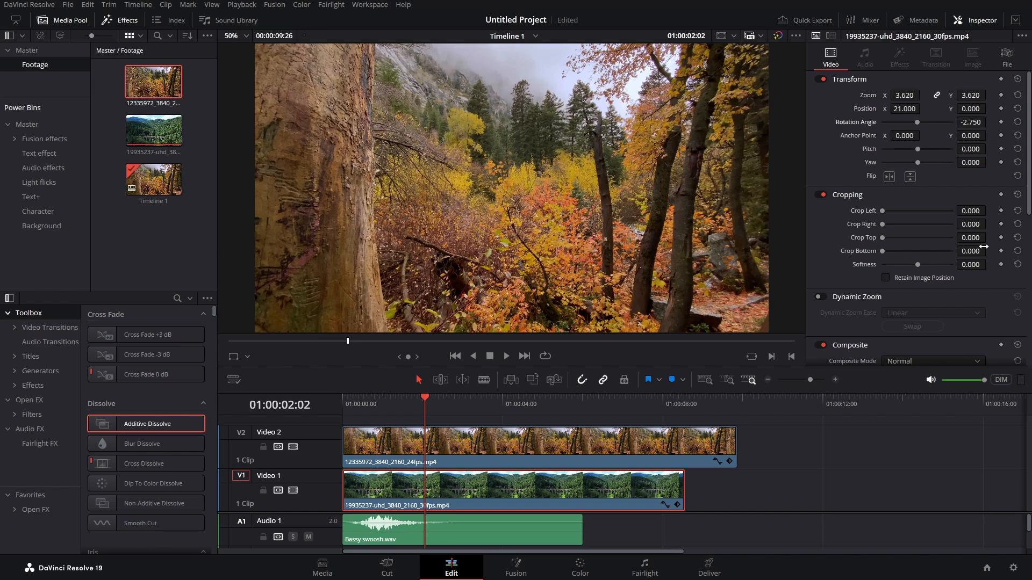
key("ctrl+s")
Scale the forest clip on Video 2 down to a zoom of 0.340 so the bridge clip shows behind it
left_click(537, 439)
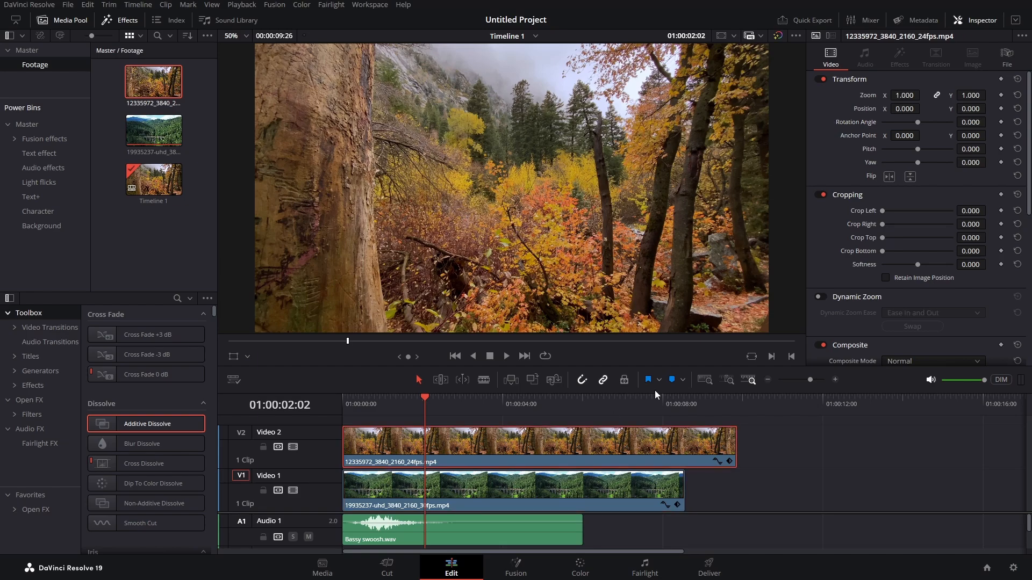
left_click_drag(901, 95, 866, 95)
scroll(520, 219, "down", 1)
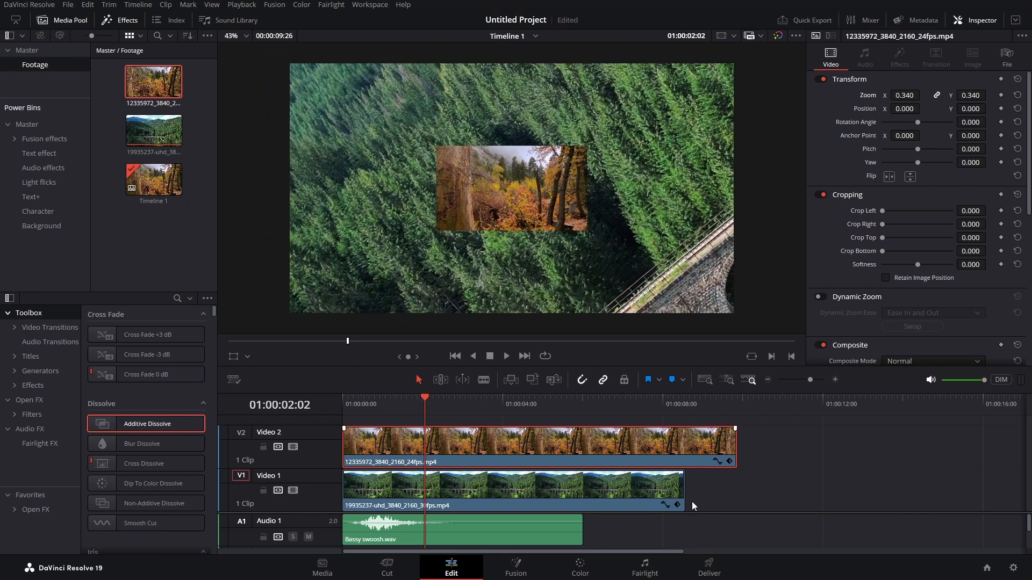
Reset the bridge clip's rotation, position and zoom, and set the forest clip's zoom to 0.880
left_click(556, 489)
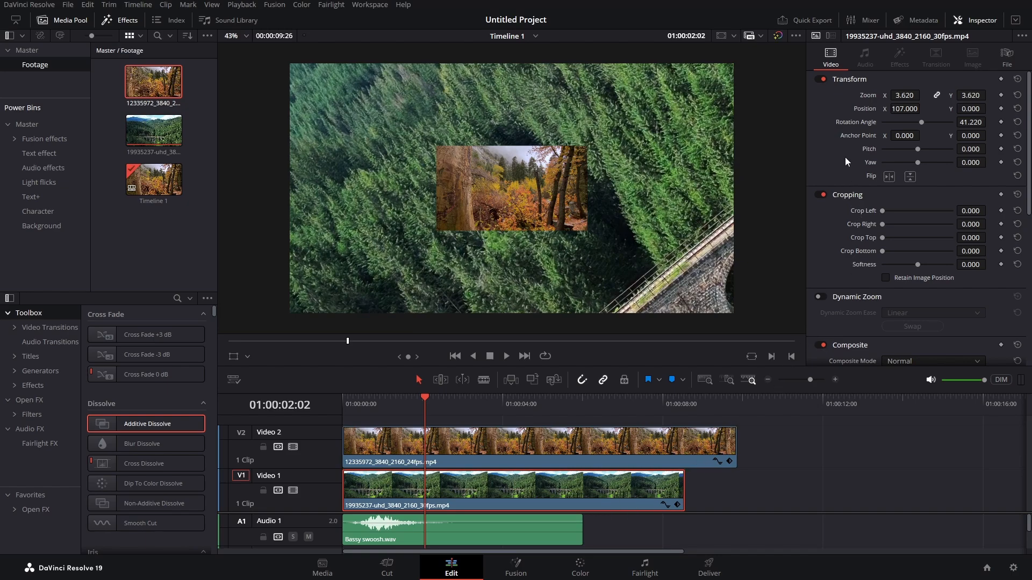
double_click(869, 121)
double_click(869, 108)
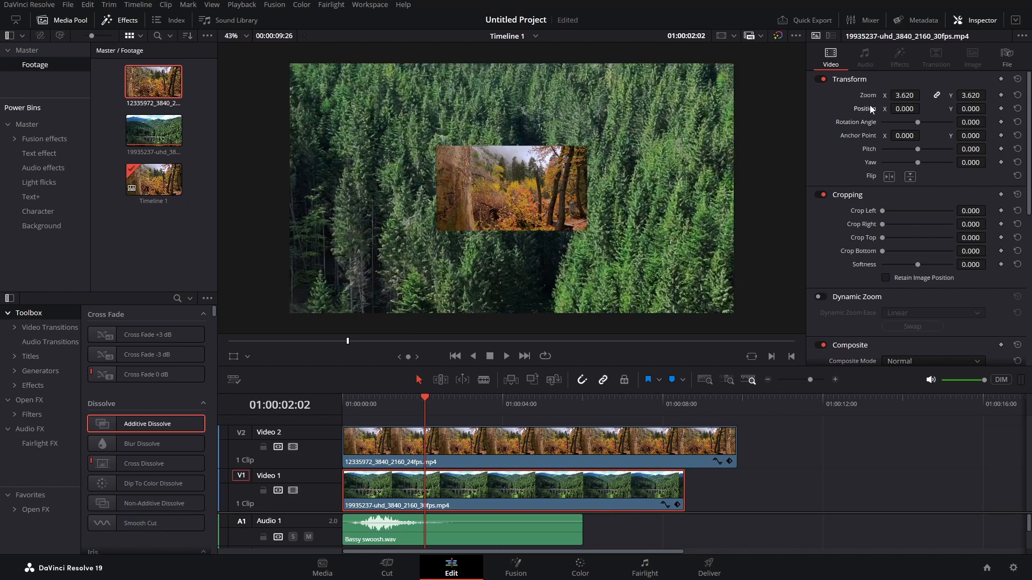
double_click(872, 96)
left_click(652, 444)
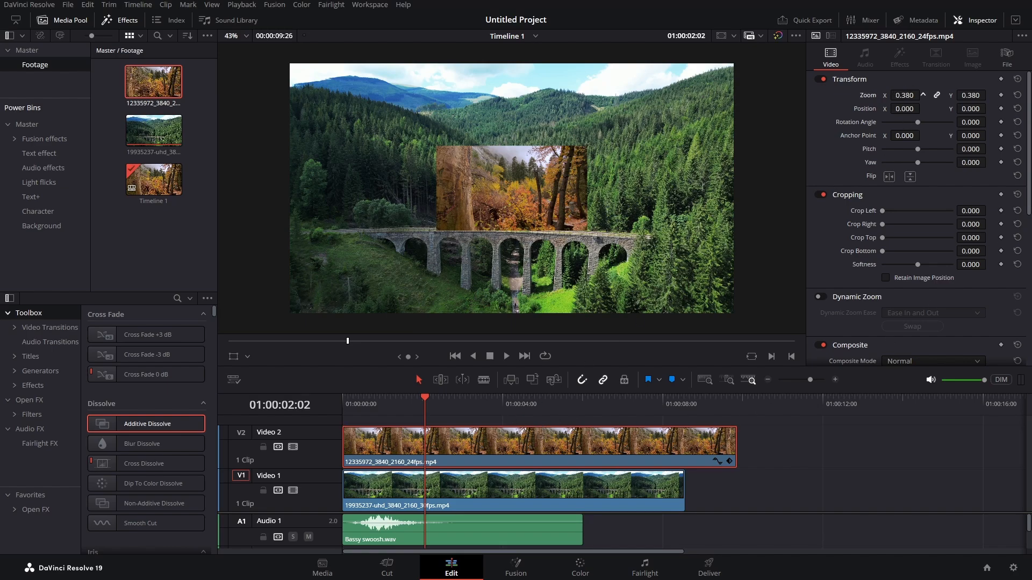
left_click_drag(868, 95, 924, 95)
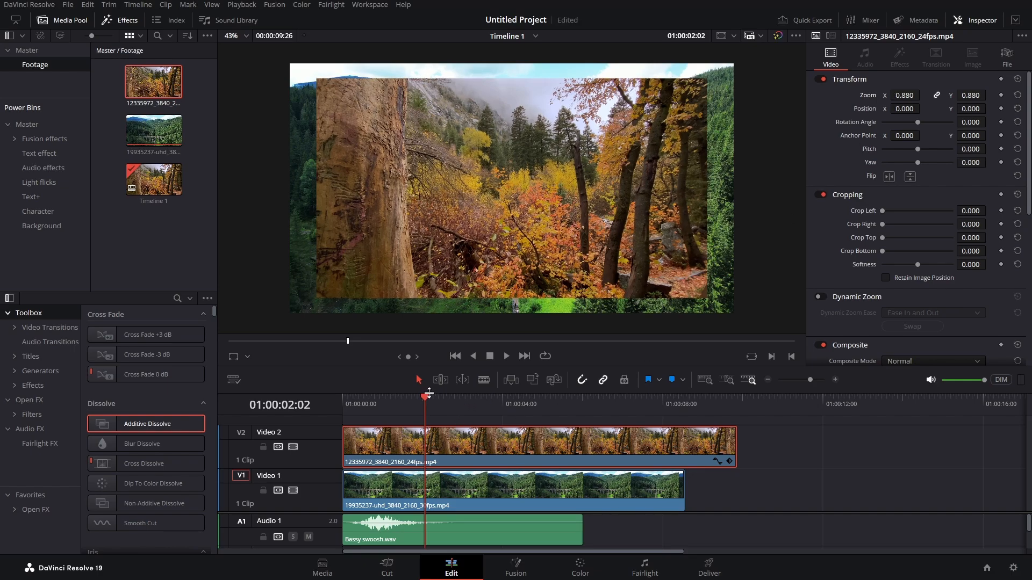
Play the layered forest and bridge clips from the timeline start and stop playback
left_click_drag(425, 398, 342, 400)
left_click(505, 356)
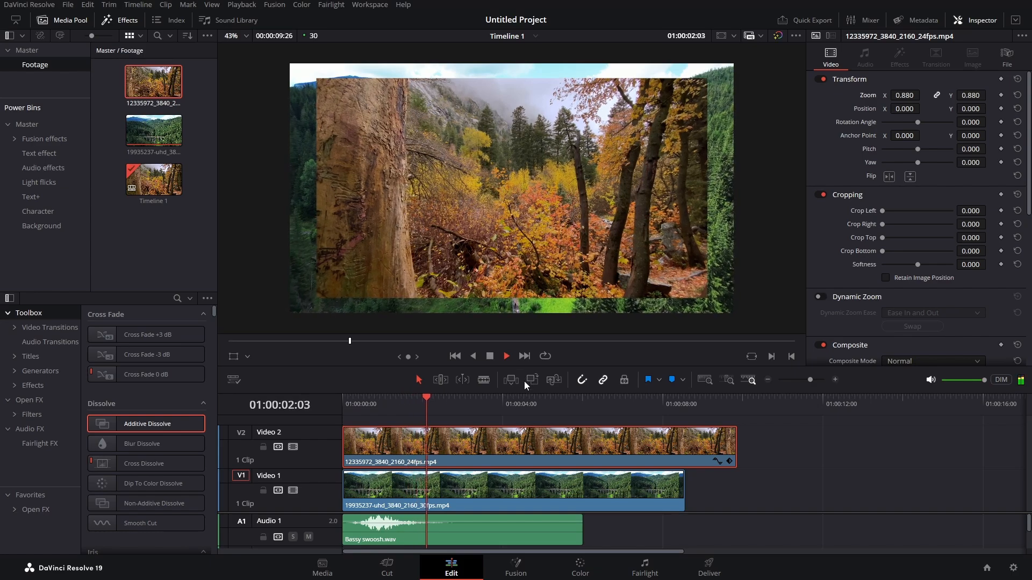
left_click(490, 357)
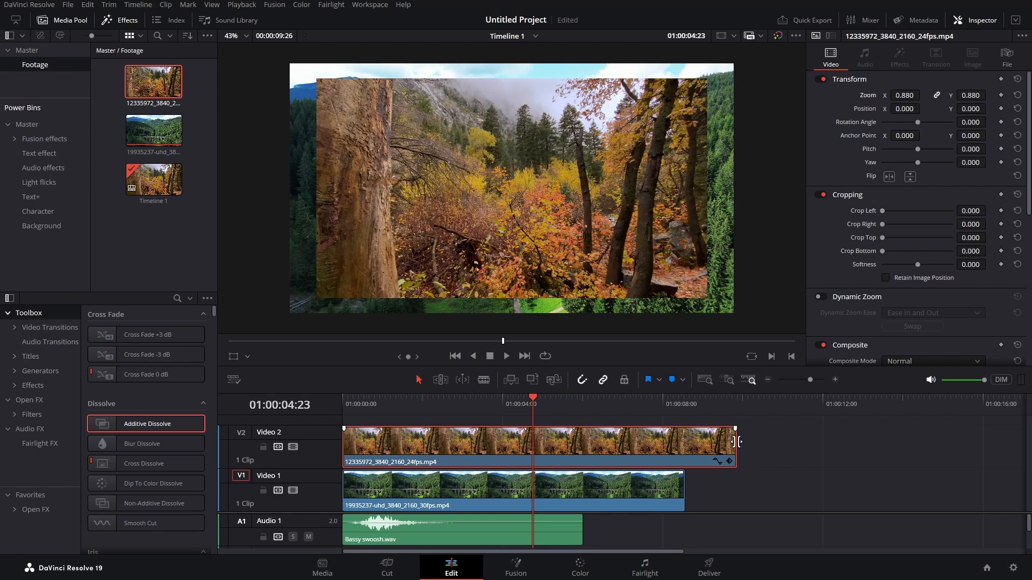
Trim the forest clip's end on Video 2 to match the bridge clip's end at 01:00:08:17, and reselect the forest clip
left_click_drag(737, 441, 685, 444)
mouse_move(678, 405)
left_mouse_down()
mouse_move(668, 401)
mouse_move(685, 405)
left_mouse_up()
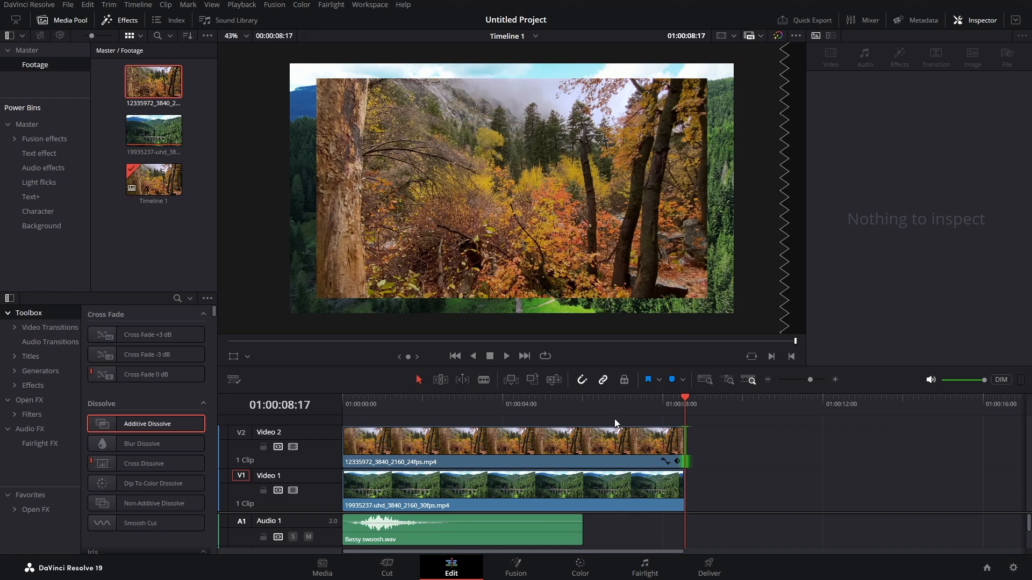
left_click(551, 465)
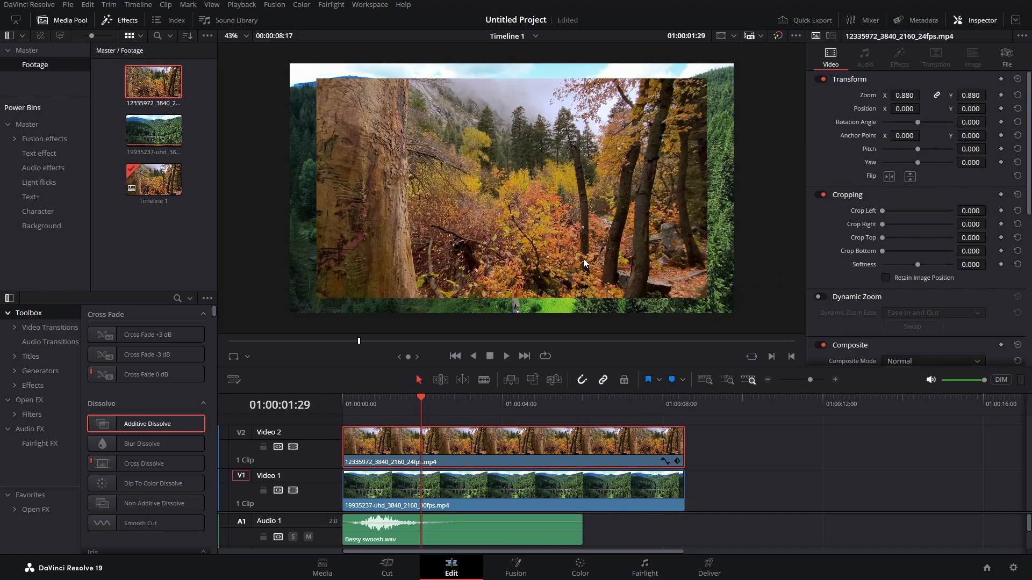
Scrub the playhead through the opening of the timeline, ending at 01:00:01:20
left_click(378, 399)
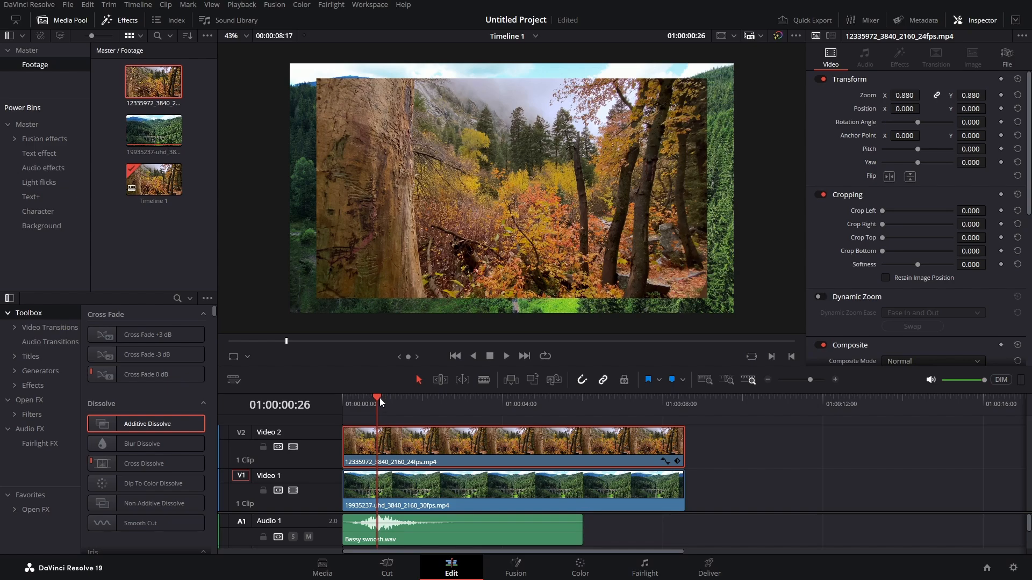
mouse_move(376, 397)
left_mouse_down()
mouse_move(343, 408)
mouse_move(361, 407)
left_mouse_up()
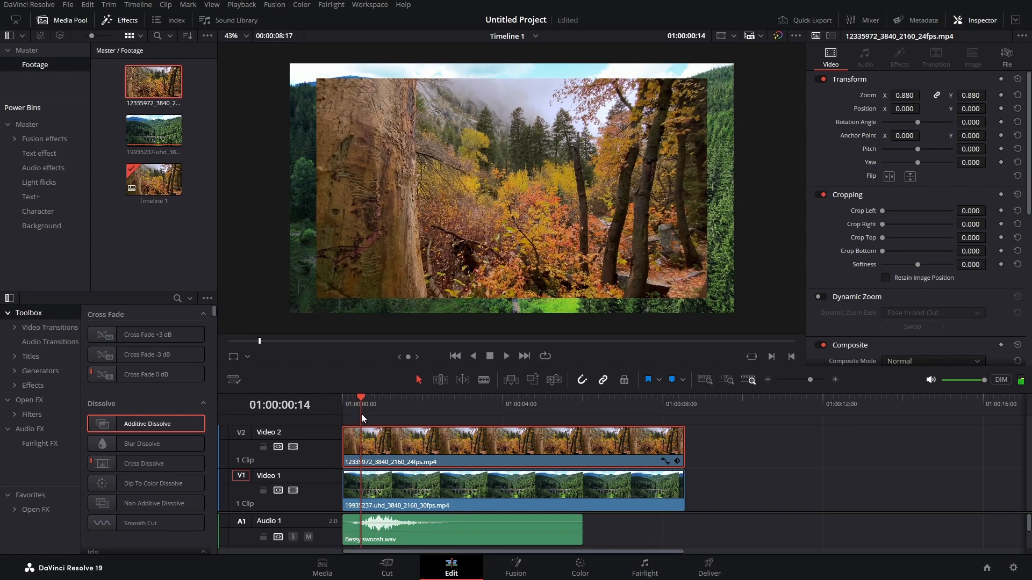
left_click(410, 411)
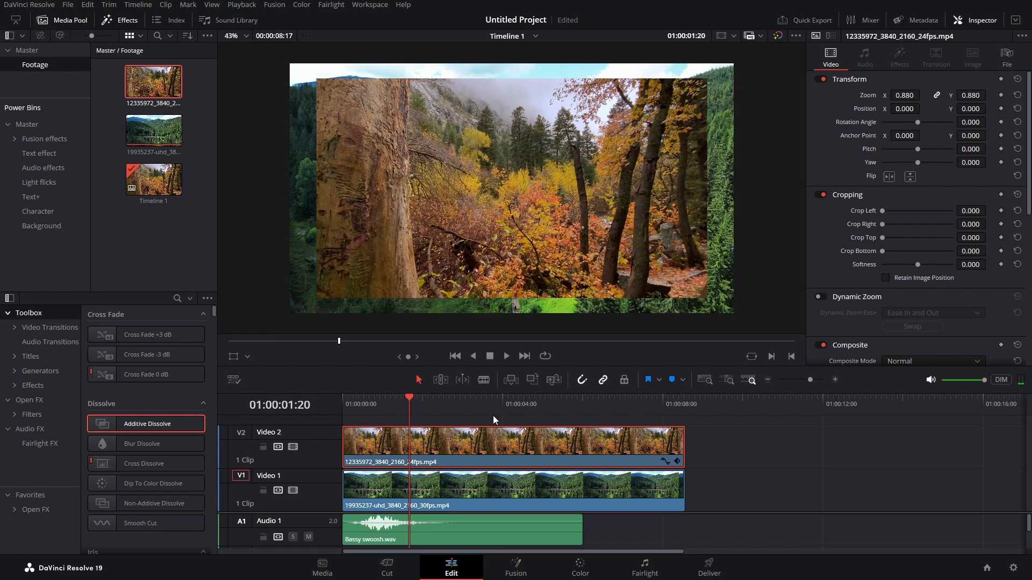
Step the playhead forward and backward frame by frame, and return it to the timeline start at 01:00:00:00
key("Right")
key("Right")
key("Right")
key("Right")
key("Right")
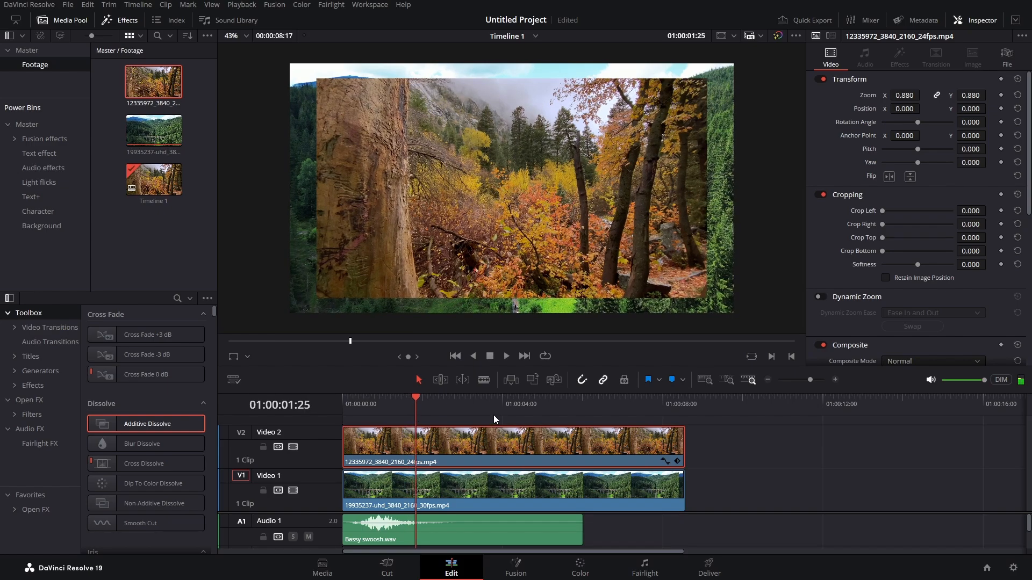
key("Right")
key("Right")
key("Right")
key("Right")
key("Left")
key("Left")
key("Left")
key("Left")
key("Right")
key("Right")
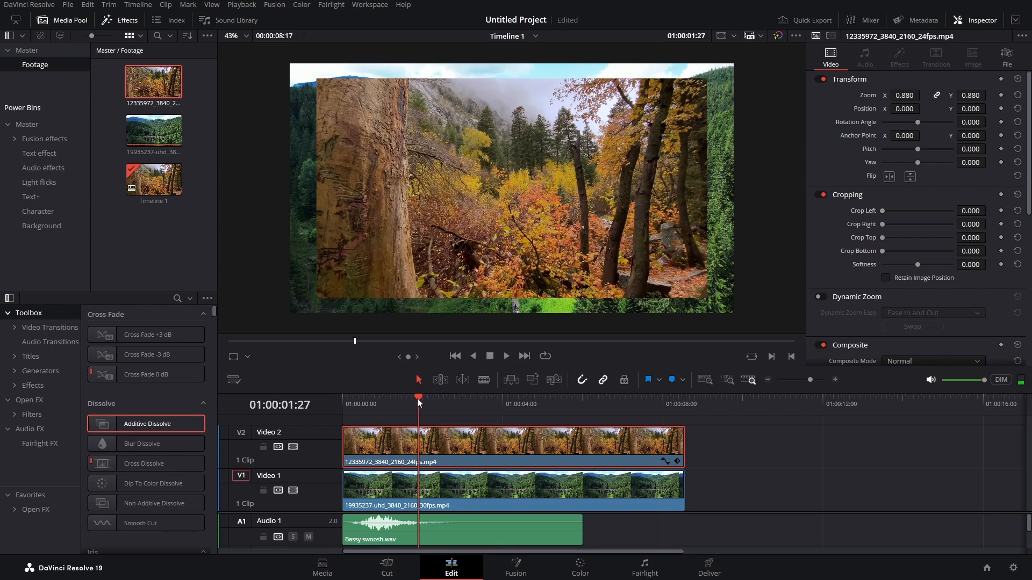
left_click_drag(417, 398, 231, 410)
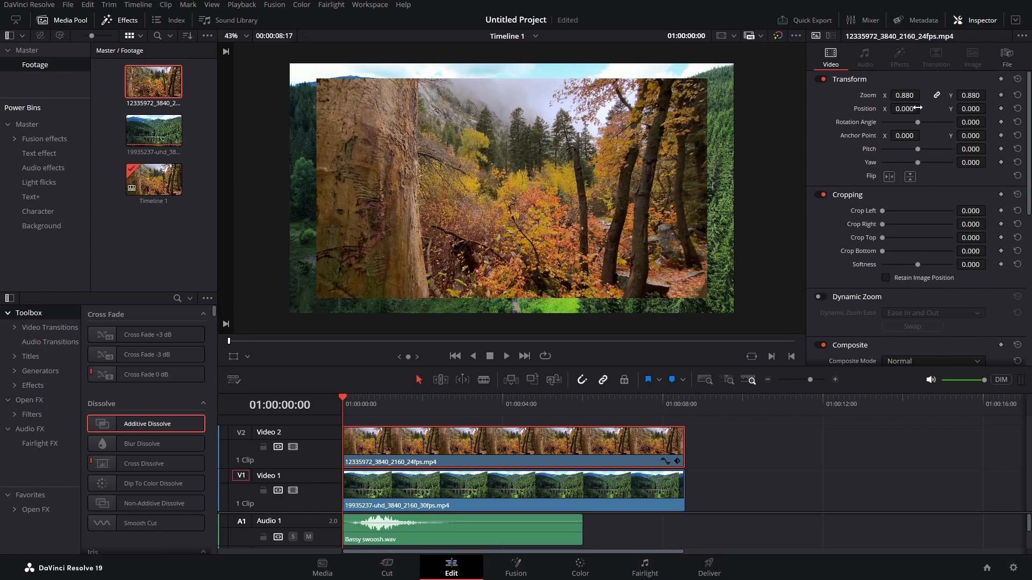
Add Position keyframes to the forest clip at 01:00:00:00 and 01:00:00:27
left_click(1001, 108)
left_click_drag(349, 402, 379, 414)
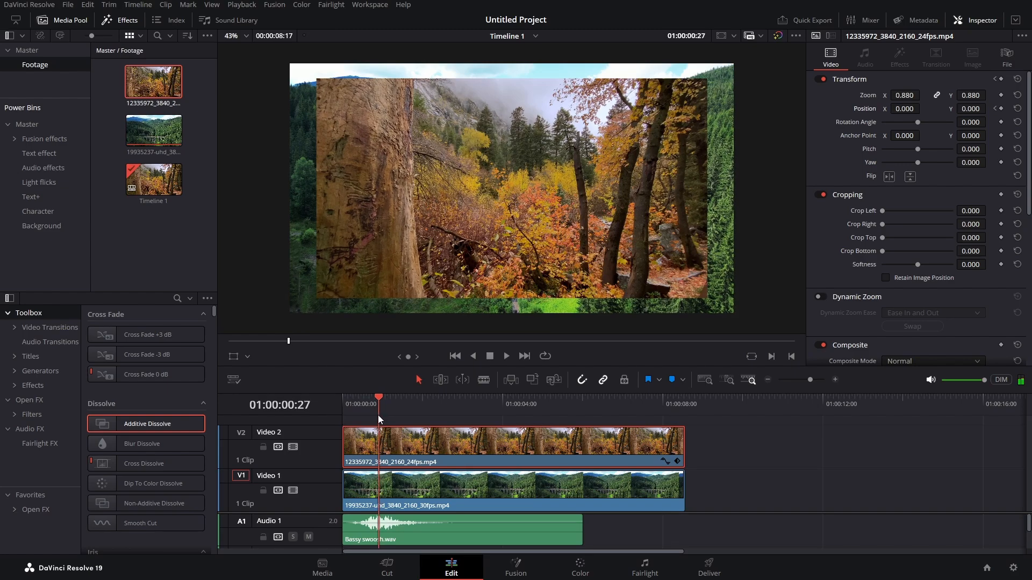
left_click(1001, 109)
Play the keyframed forest clip from the timeline start, stop playback, and return the playhead to 01:00:00:00
left_click_drag(378, 399, 319, 409)
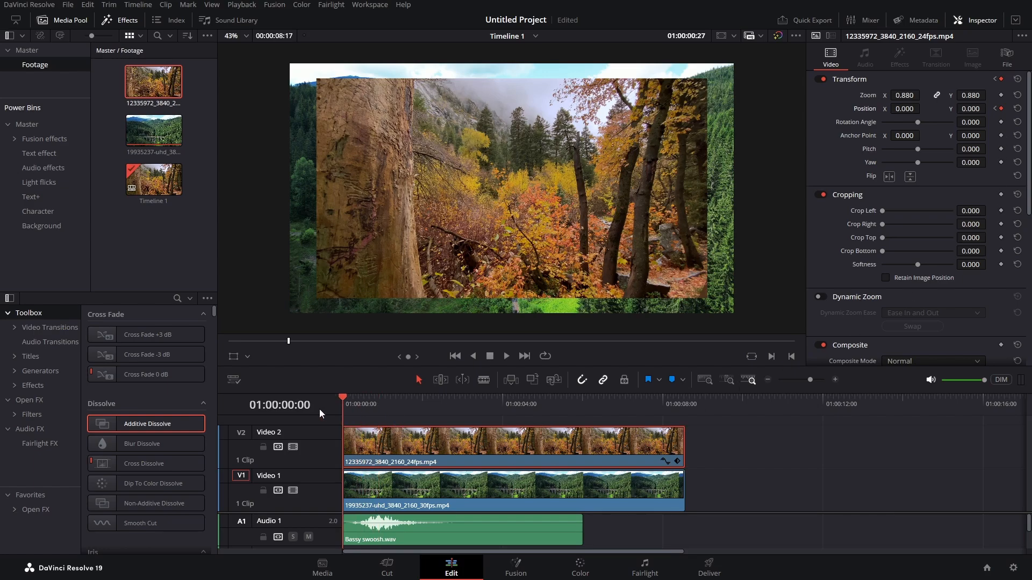
left_click(506, 356)
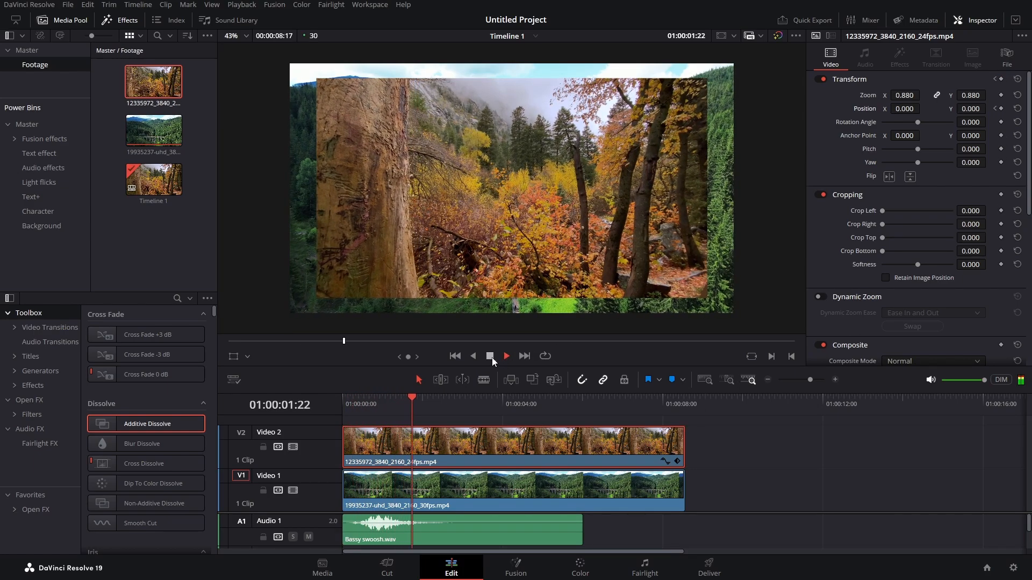
left_click(490, 357)
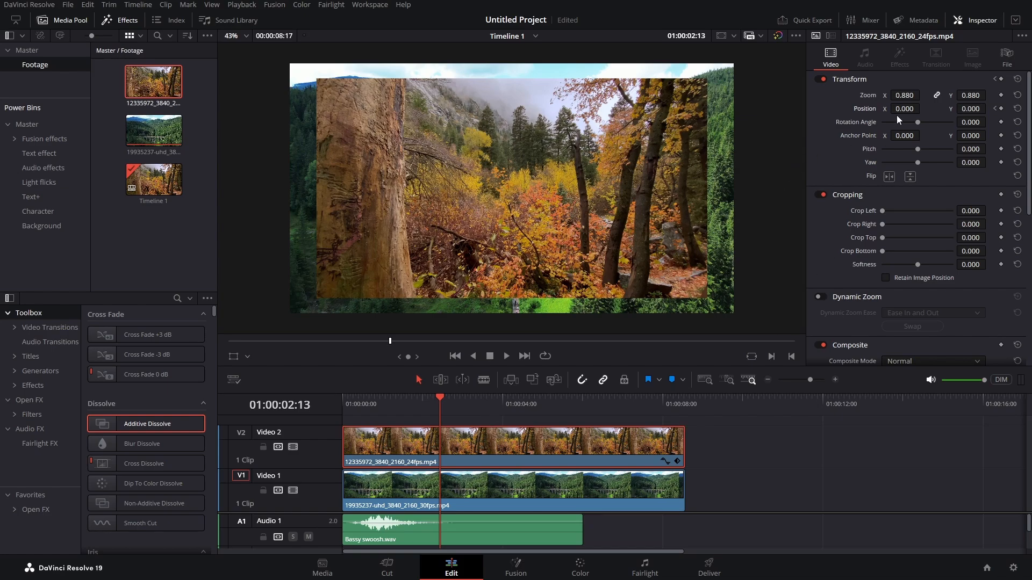
left_click_drag(439, 398, 305, 414)
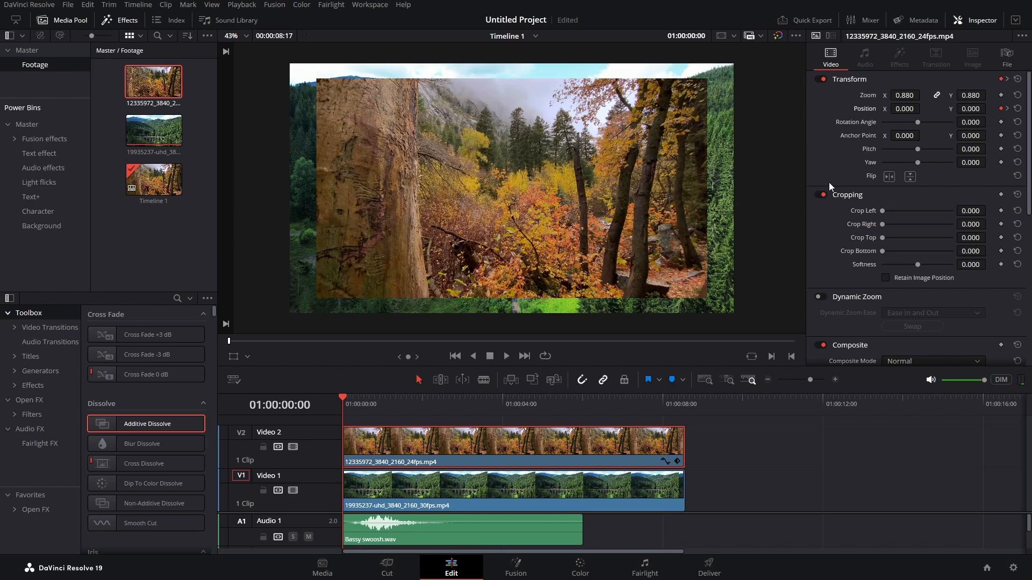
Jump to the second Position keyframe and back, and set Position X to -2005 at the first keyframe
left_click(1007, 109)
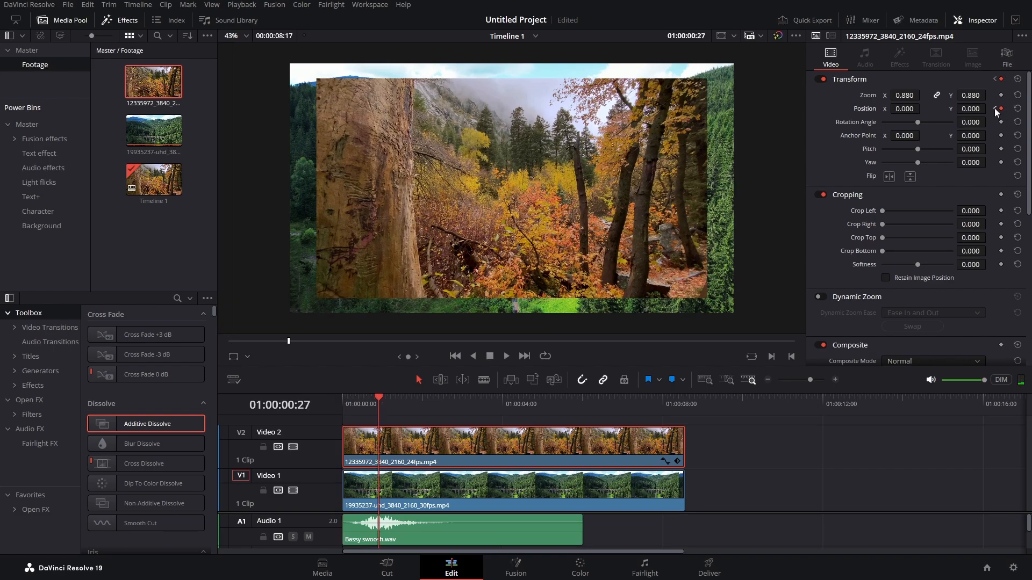
left_click(995, 109)
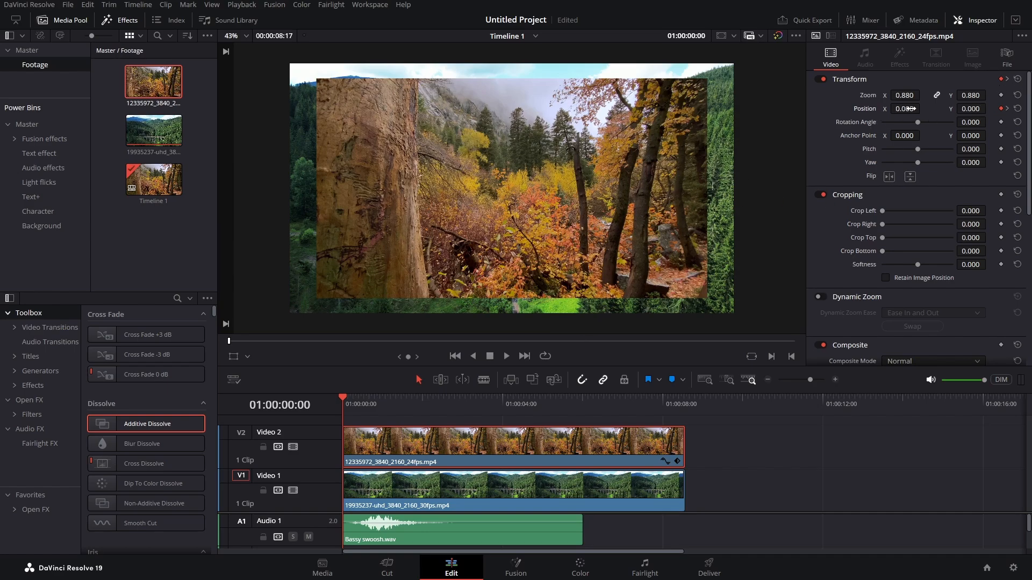
left_click_drag(908, 109, 870, 109)
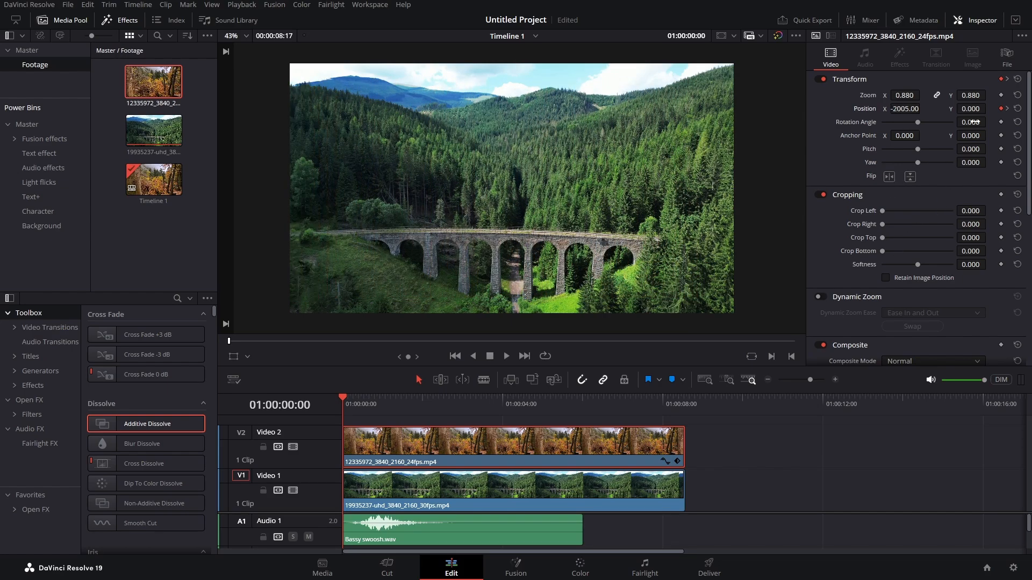
Play the forest clip's slide-in from the start, and review the values by jumping between its two Position keyframes
left_click(507, 356)
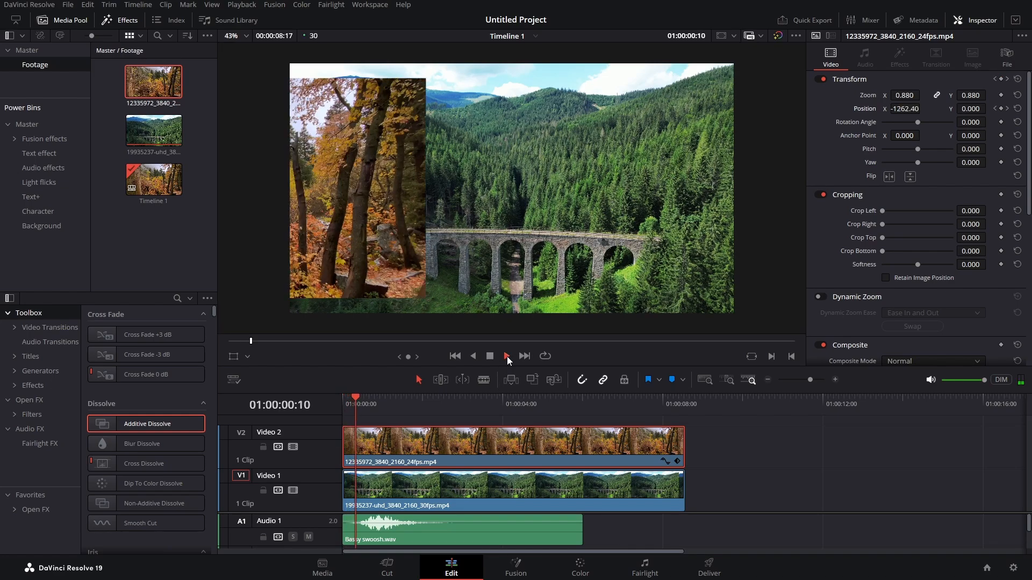
left_click(491, 356)
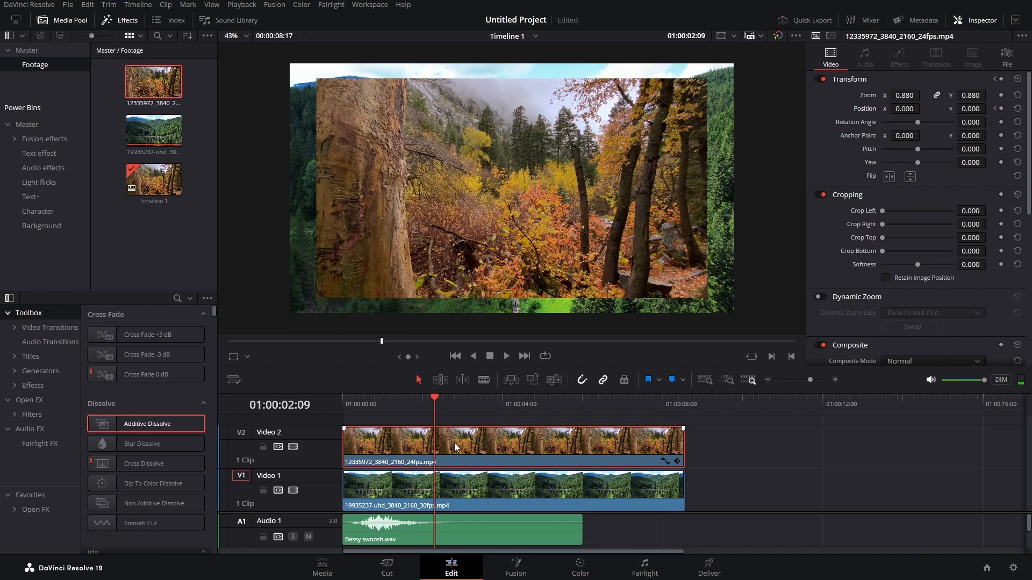
left_click_drag(432, 399, 313, 412)
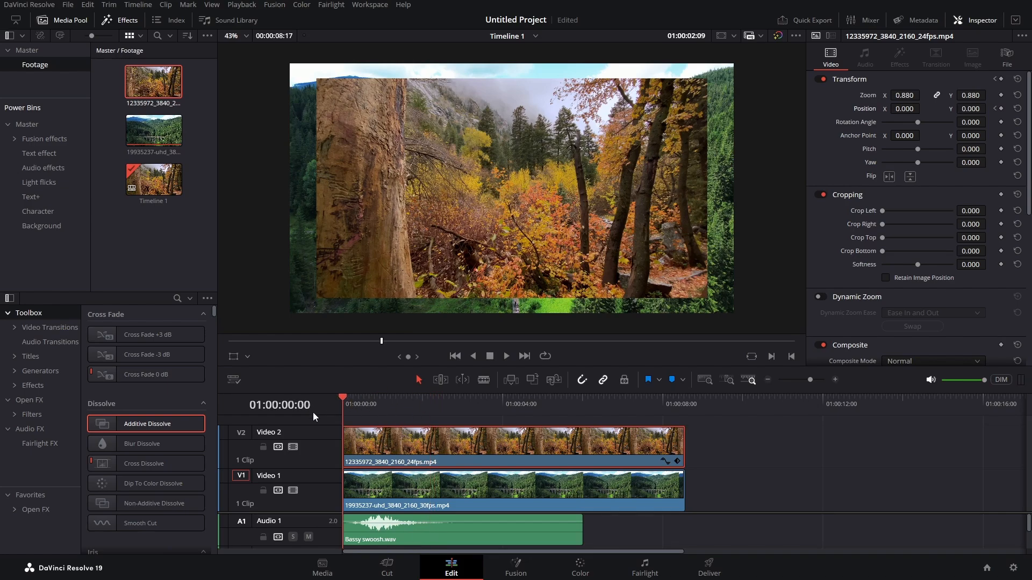
left_click(1006, 108)
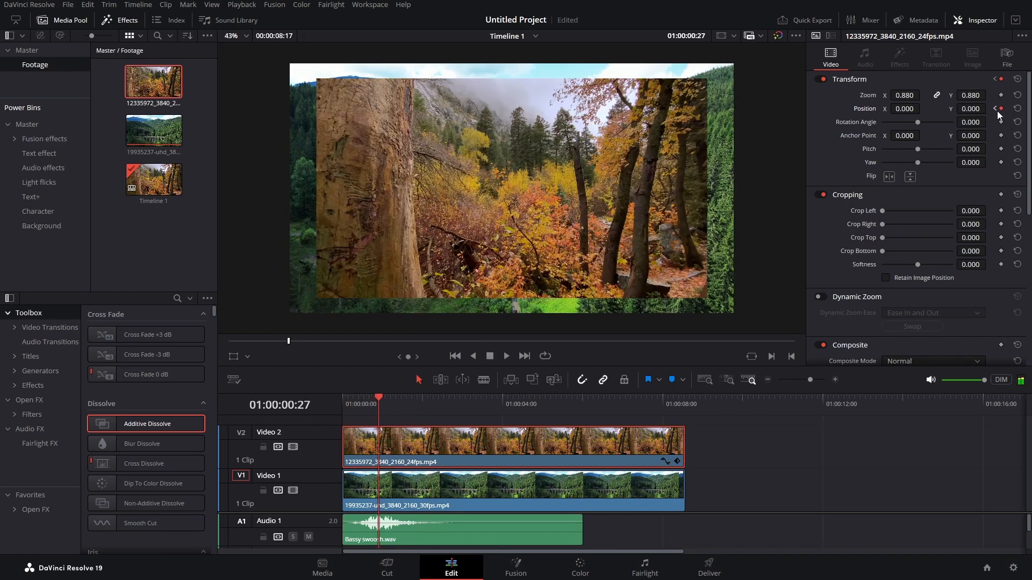
left_click(995, 108)
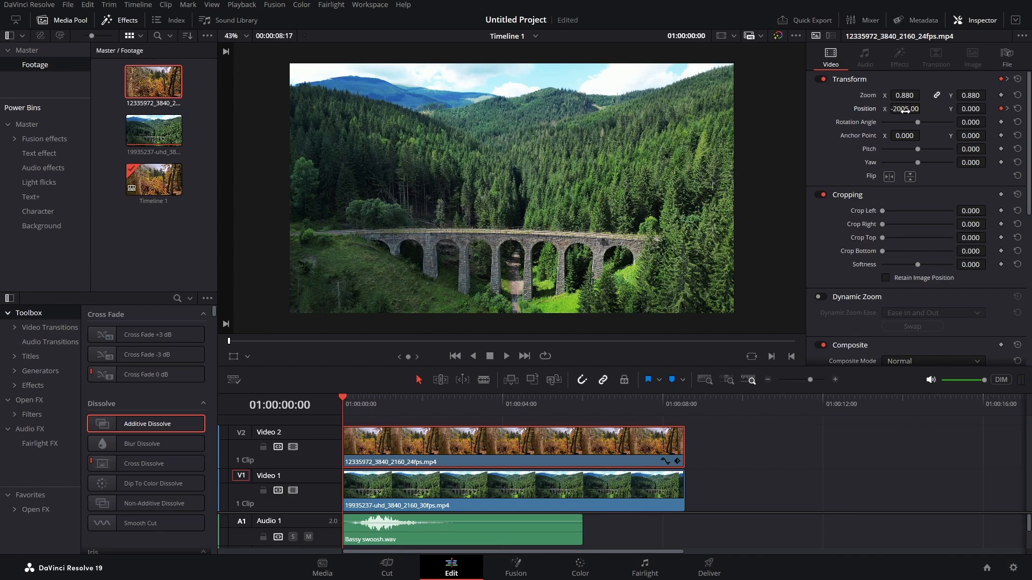
left_click(1007, 108)
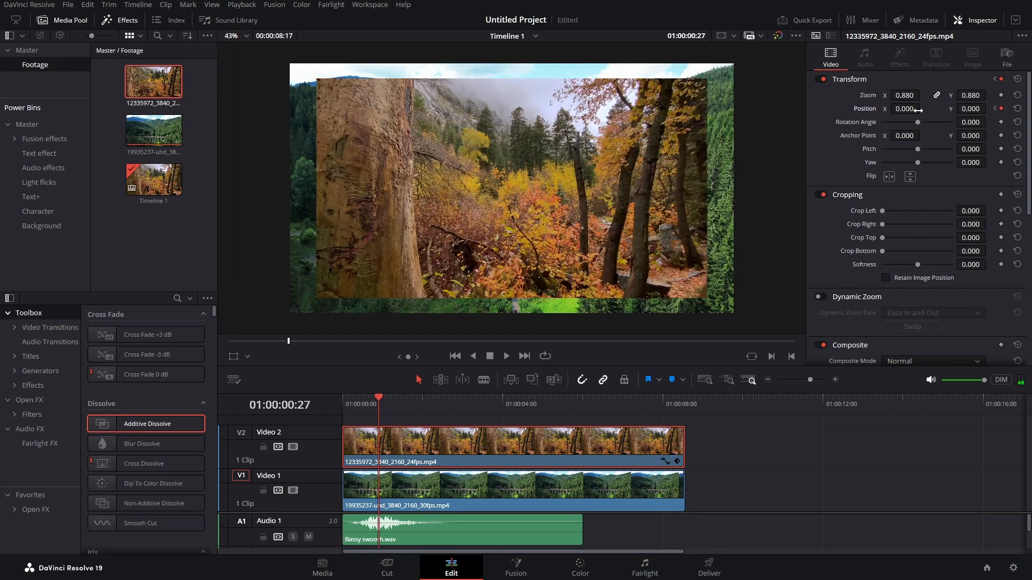
Set Position Y to 149 at the first keyframe at the timeline start, and play the animation
key("Home")
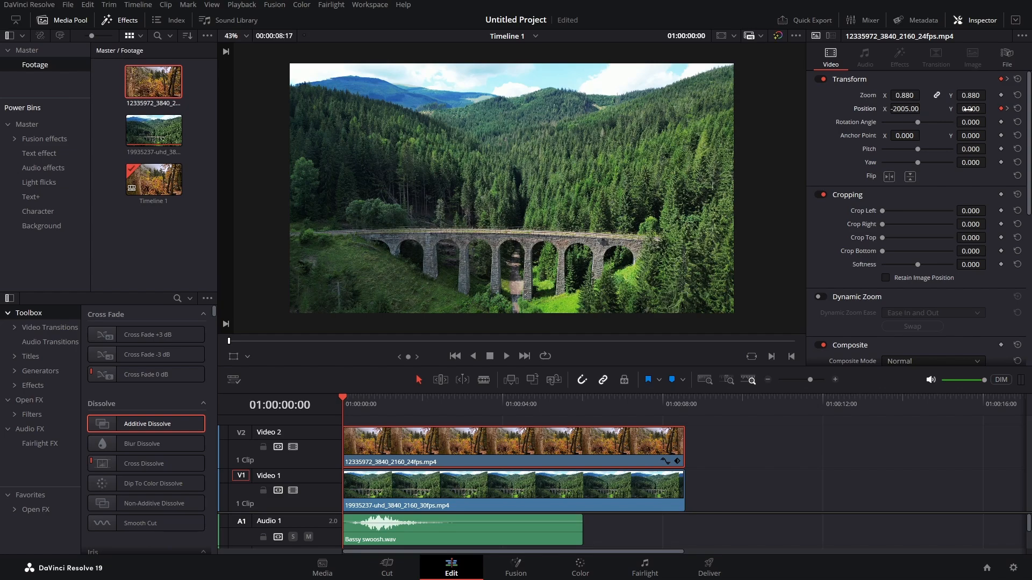
left_click_drag(970, 109, 988, 108)
left_click(506, 356)
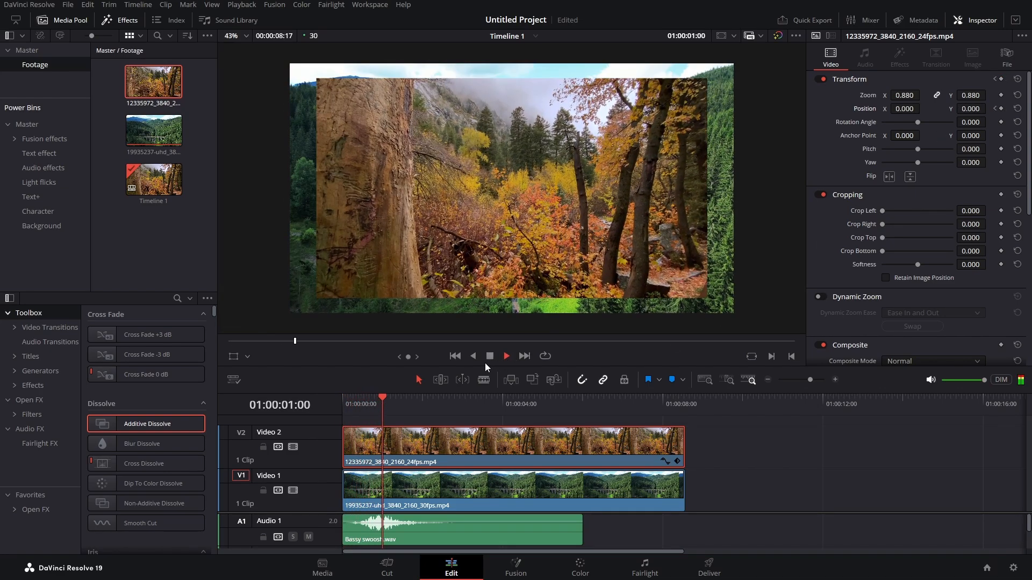
Try a Position Y of 162.370 between the keyframes at 01:00:00:07, and undo the change
left_click_drag(398, 399, 351, 408)
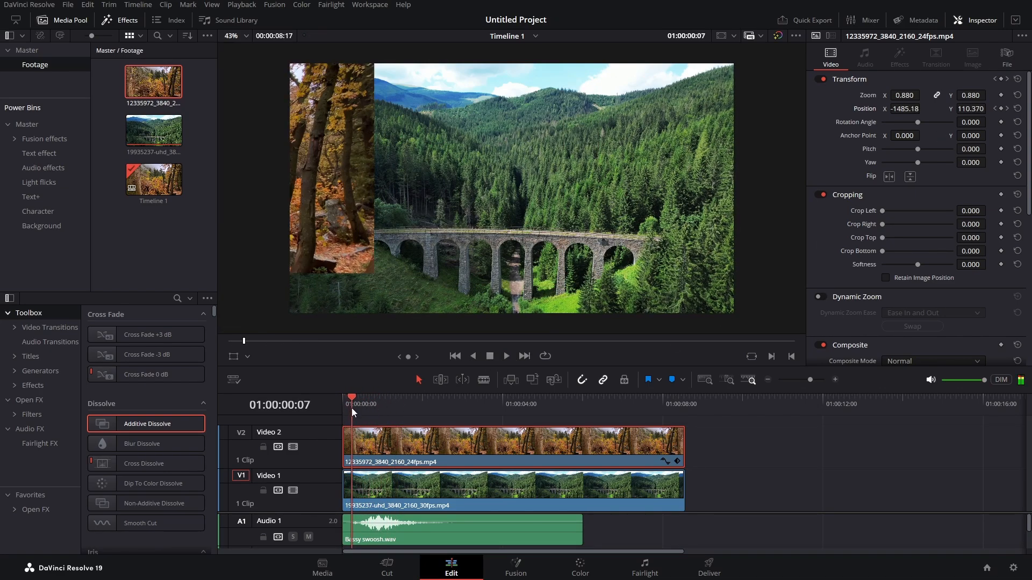
mouse_move(970, 108)
left_mouse_down()
mouse_move(1006, 108)
mouse_move(985, 111)
left_mouse_up()
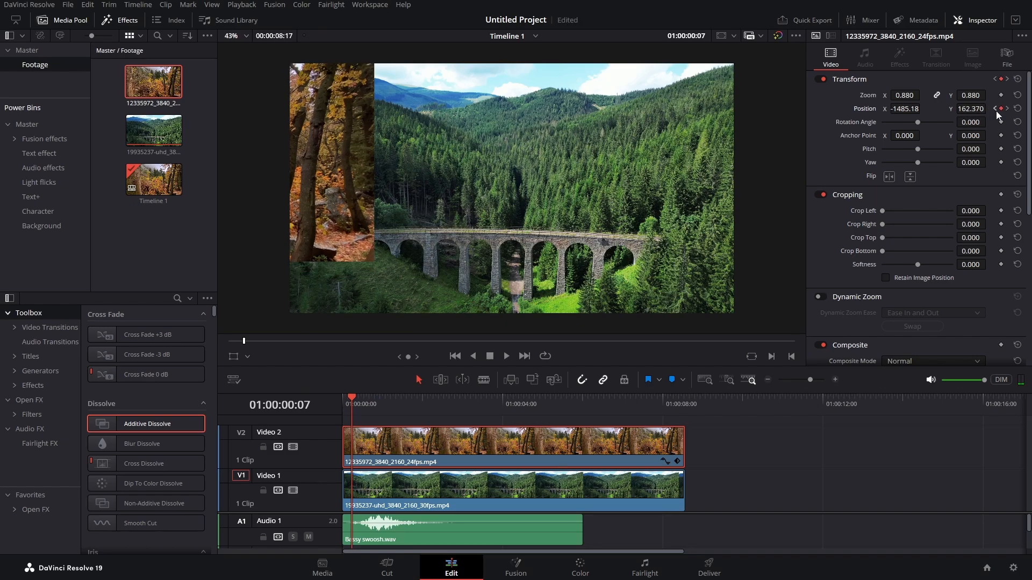
key("ctrl+z")
Set Position Y to 540 at the first keyframe, play the diagonal slide-in, and return to the timeline start
left_click(995, 108)
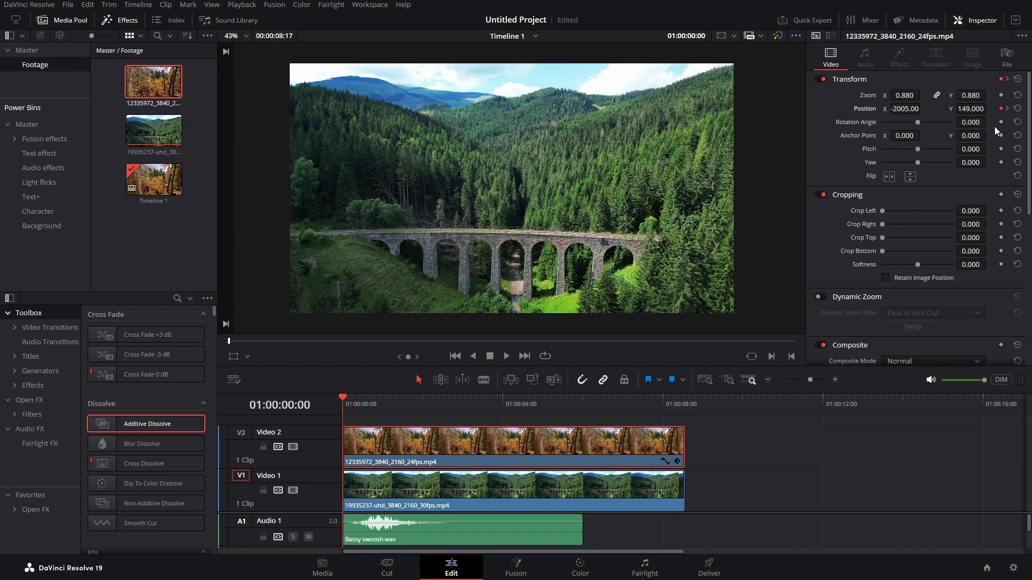
left_click_drag(988, 108, 1027, 108)
left_click(506, 356)
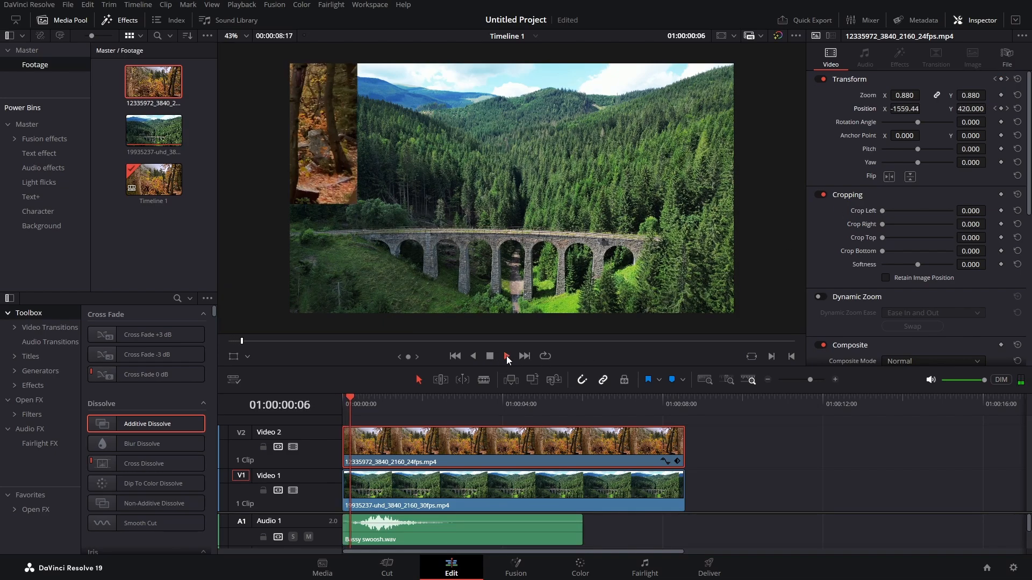
left_click(489, 356)
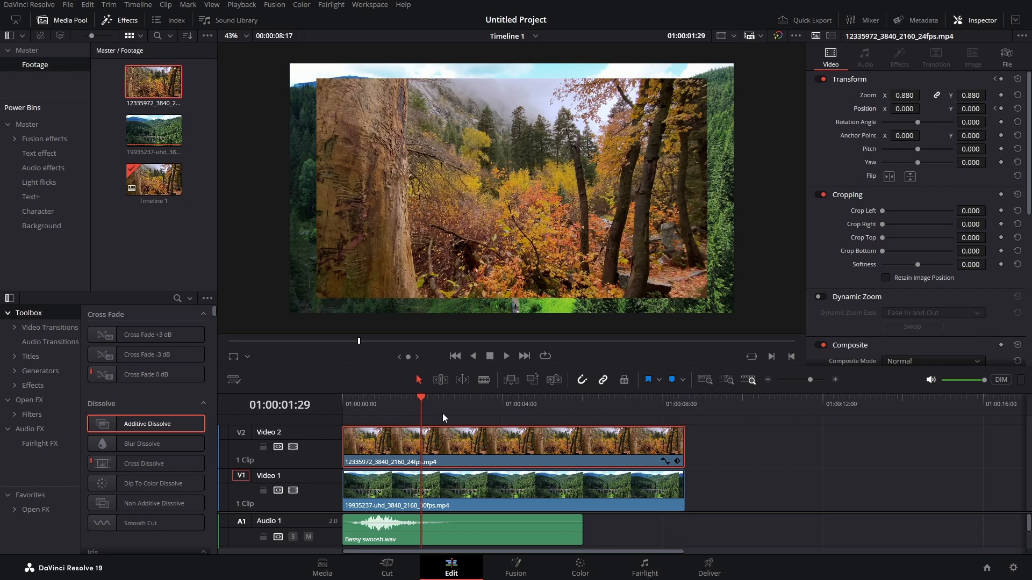
key("Home")
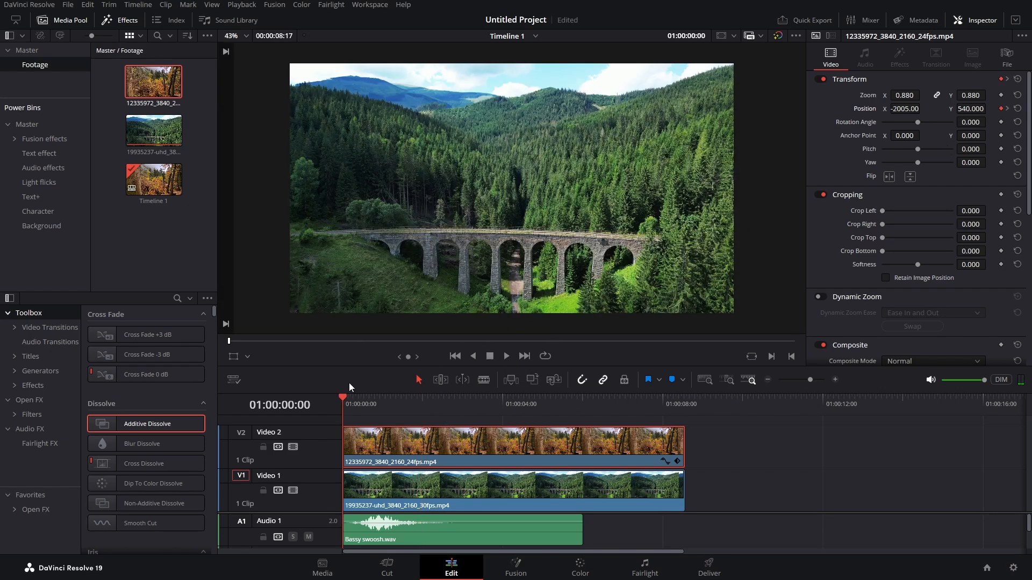
Set Position Y back to 0 at the first keyframe, play the slide-in, and return to that keyframe
left_click(981, 108)
left_click(505, 356)
left_click(490, 356)
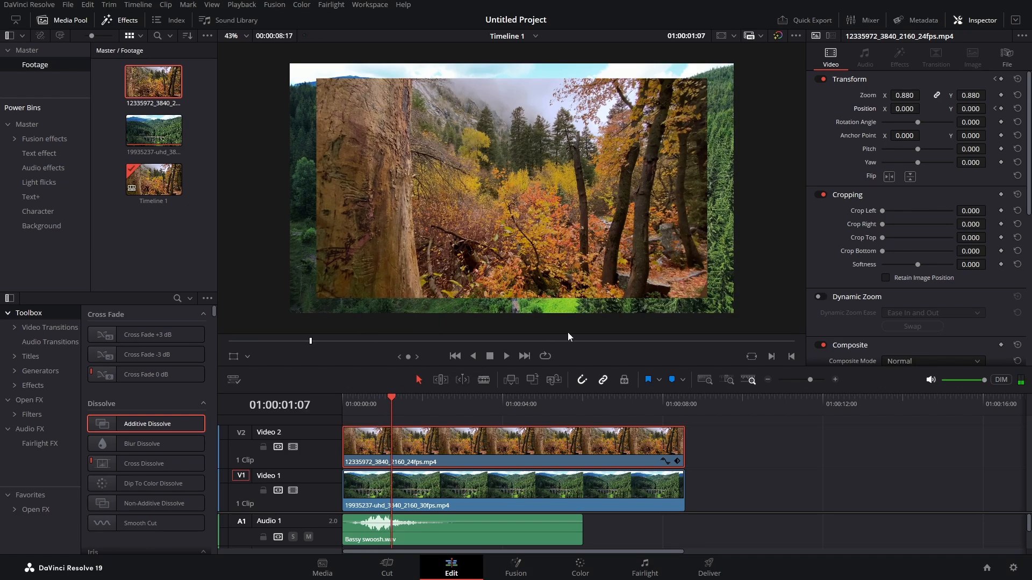
left_click(995, 108)
left_click(995, 108)
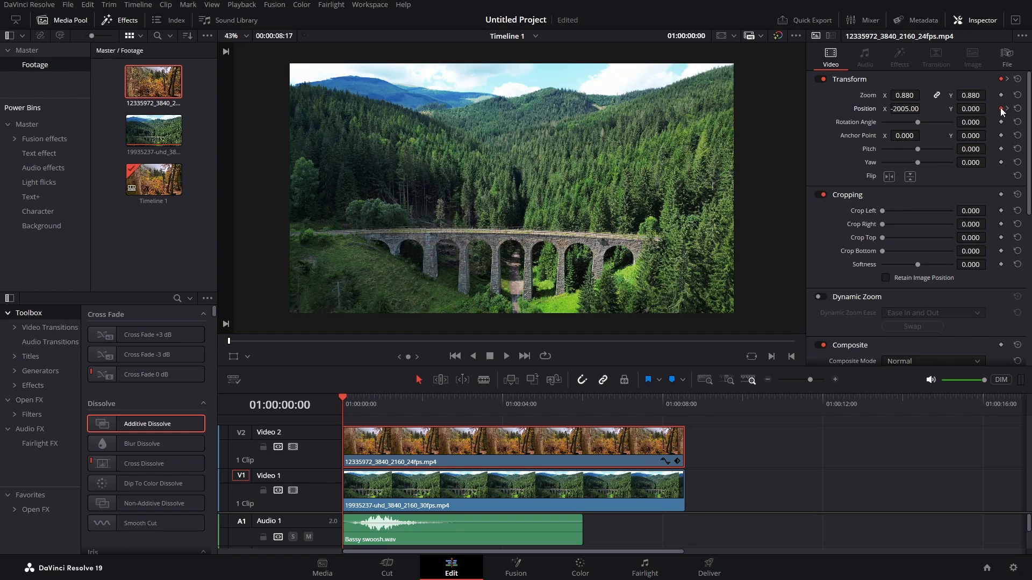
Set the first Position keyframe to Ease Out and the second Position keyframe to Ease In
right_click(1001, 108)
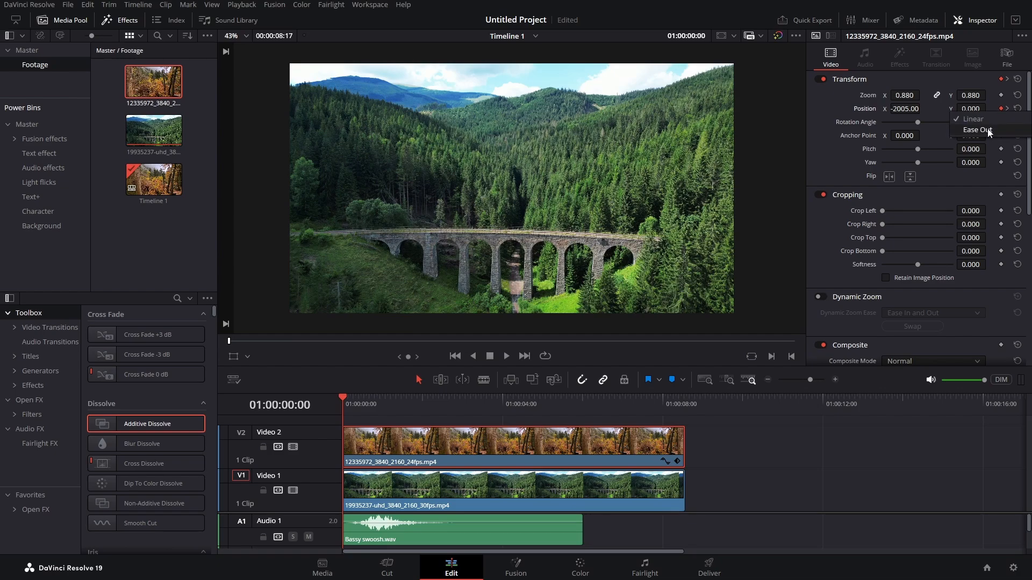
left_click(989, 130)
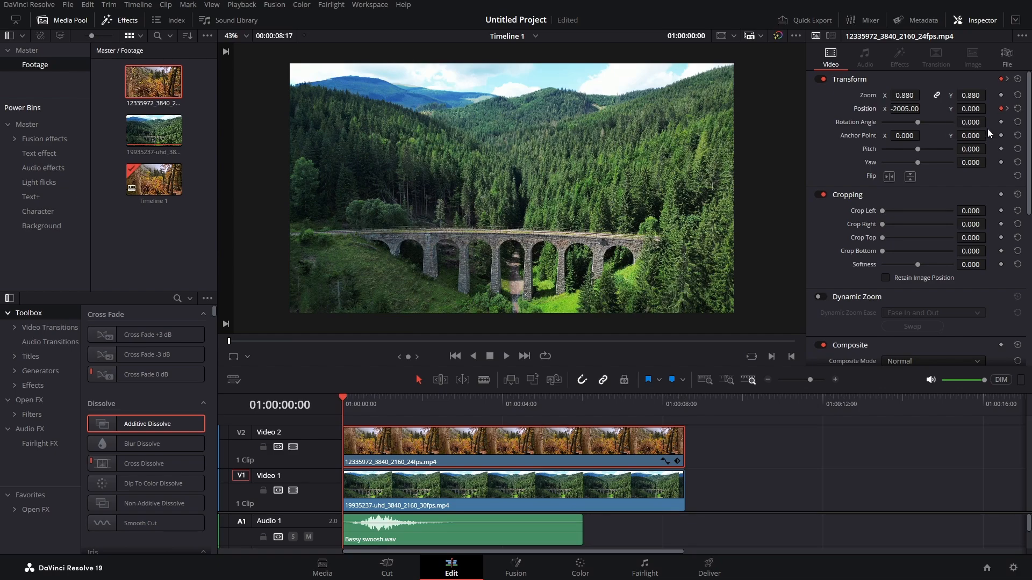
left_click(1007, 108)
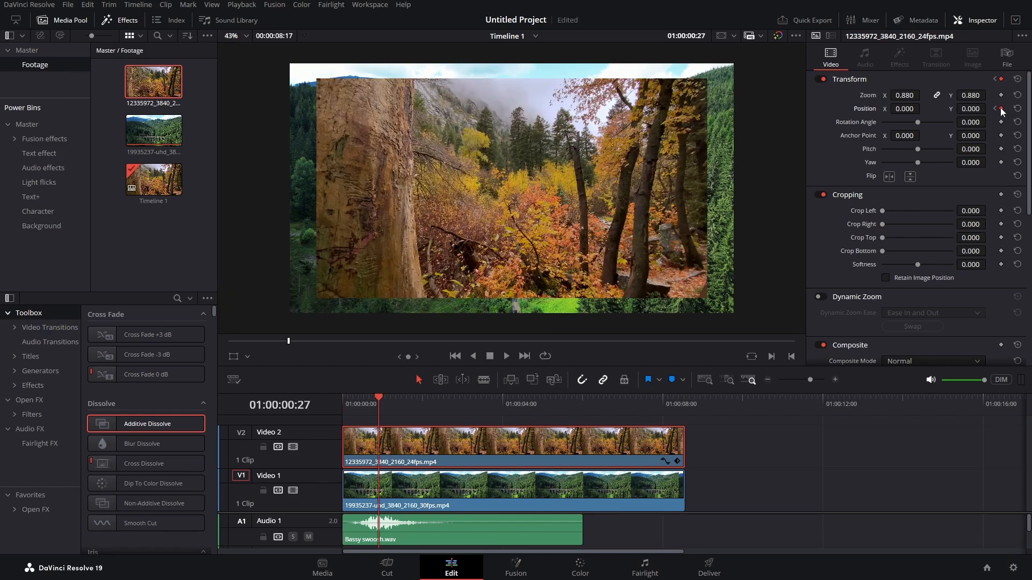
right_click(1000, 107)
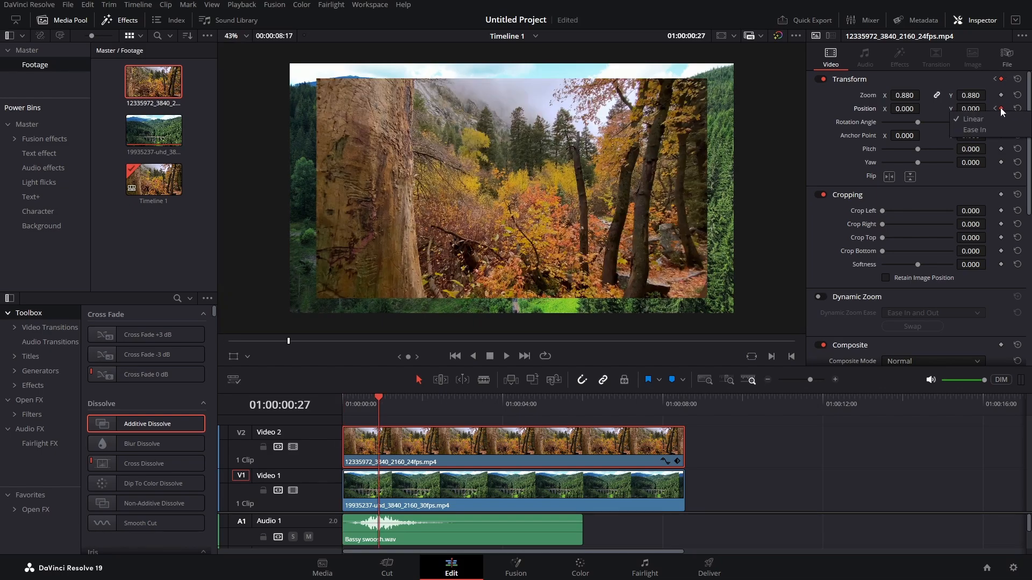
left_click(982, 129)
Play the eased slide-in twice from the timeline start, stopping playback each time
left_click(341, 404)
left_click(506, 356)
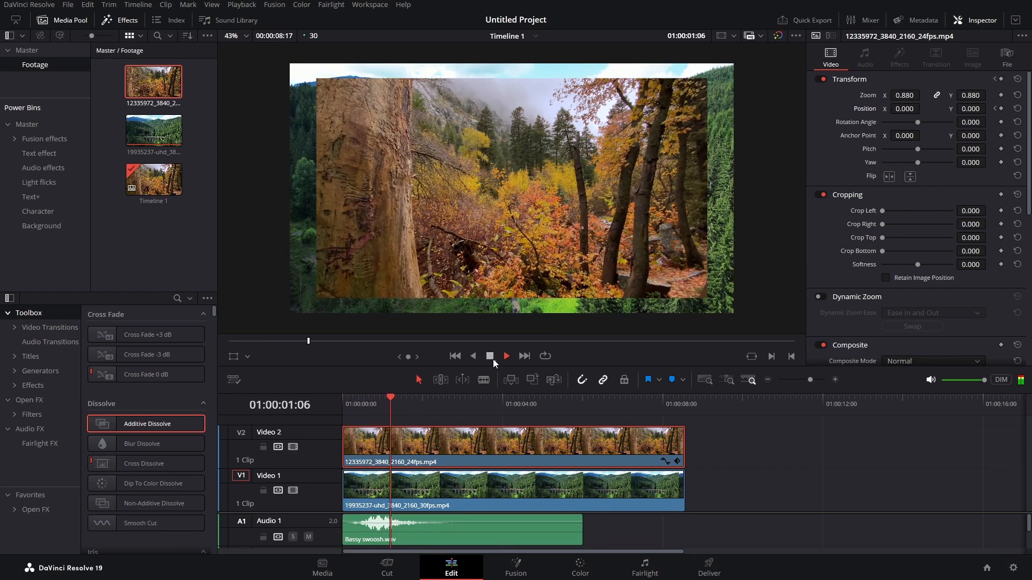
key("space")
left_click_drag(421, 399, 300, 417)
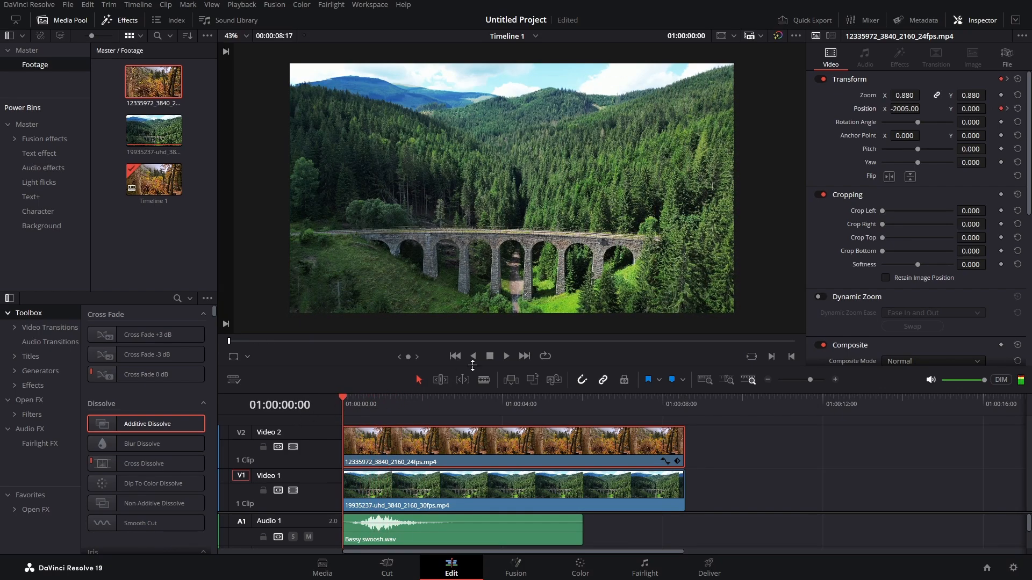
left_click(507, 357)
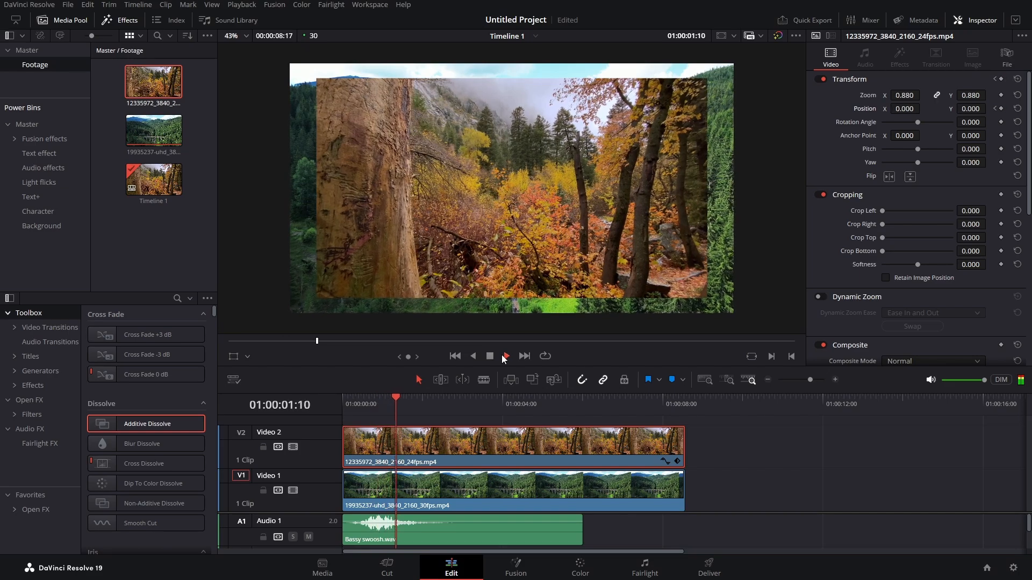
left_click(494, 357)
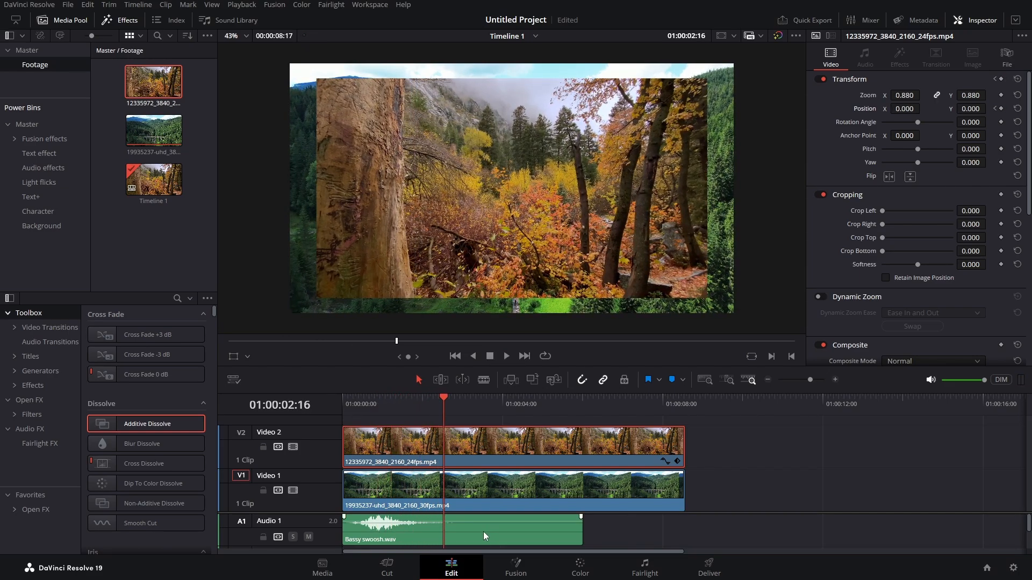
Lower the Bassy swoosh.wav clip's volume to -17.20, and play the timeline from the start
left_click(481, 535)
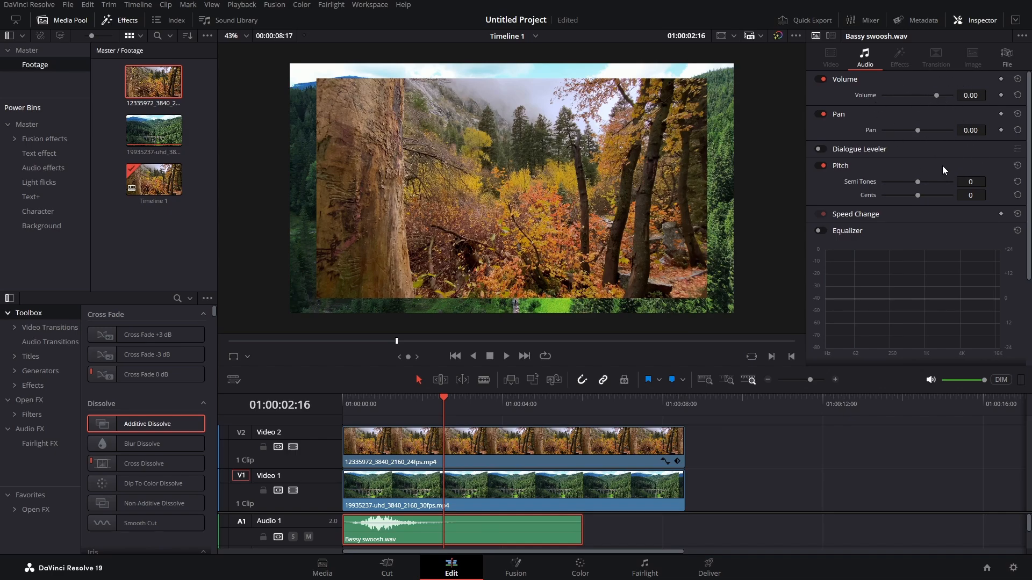
left_click_drag(976, 96, 929, 96)
left_click_drag(443, 407, 330, 422)
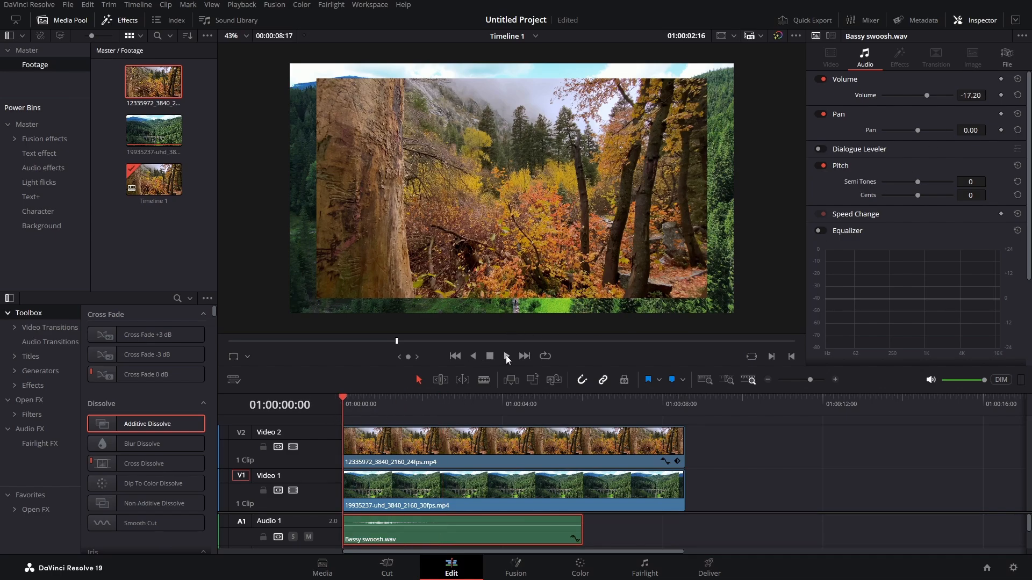
left_click(506, 357)
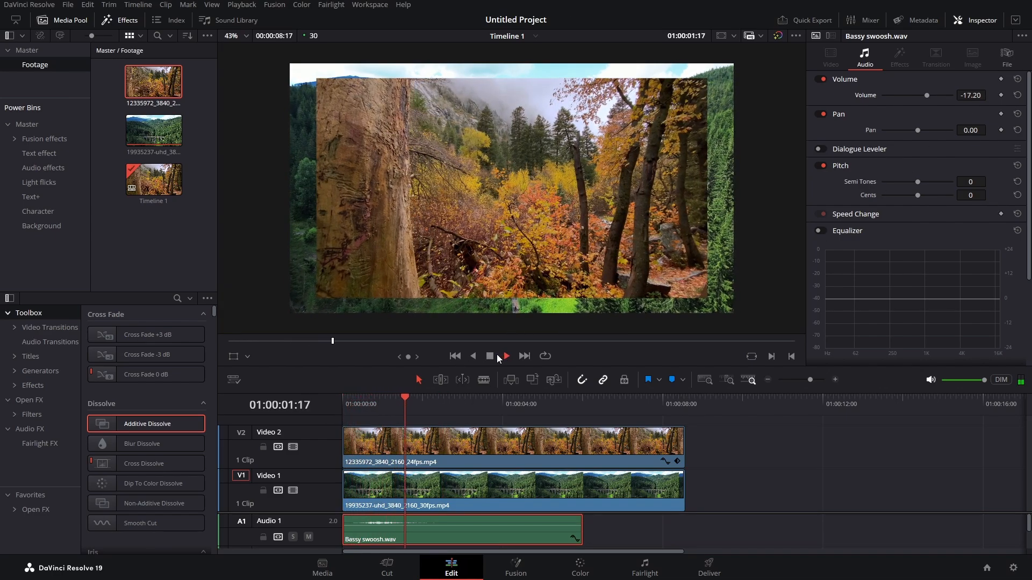
Stop playback, raise the Bassy swoosh.wav clip's volume to 30.00, and reset the volume to its default
key("space")
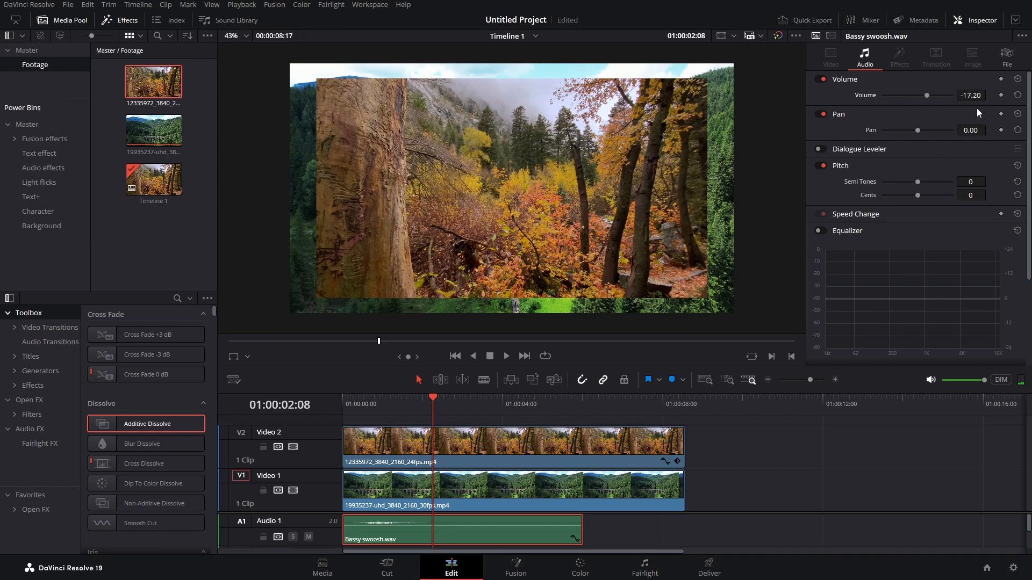
left_click_drag(970, 95, 997, 95)
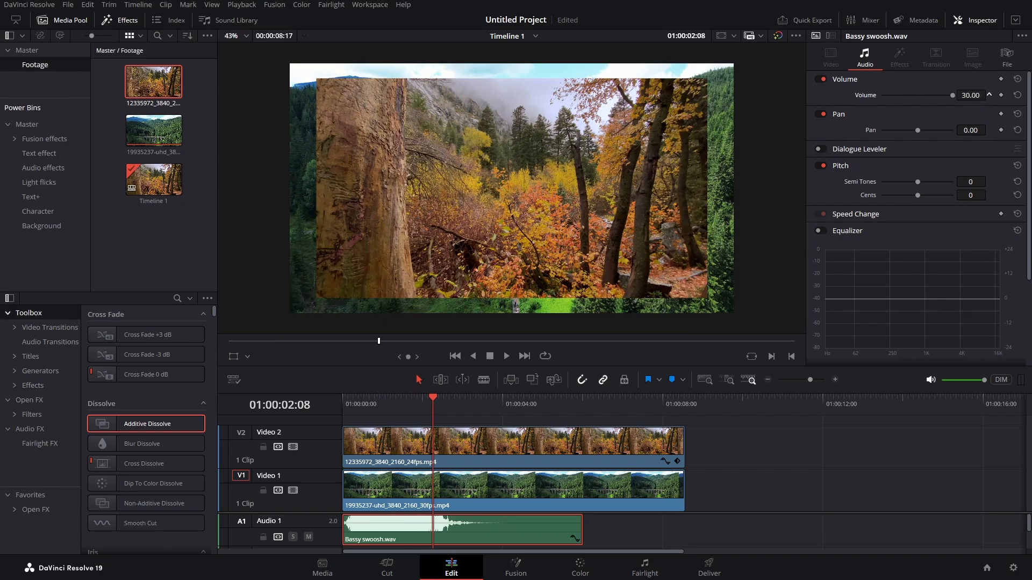
double_click(859, 94)
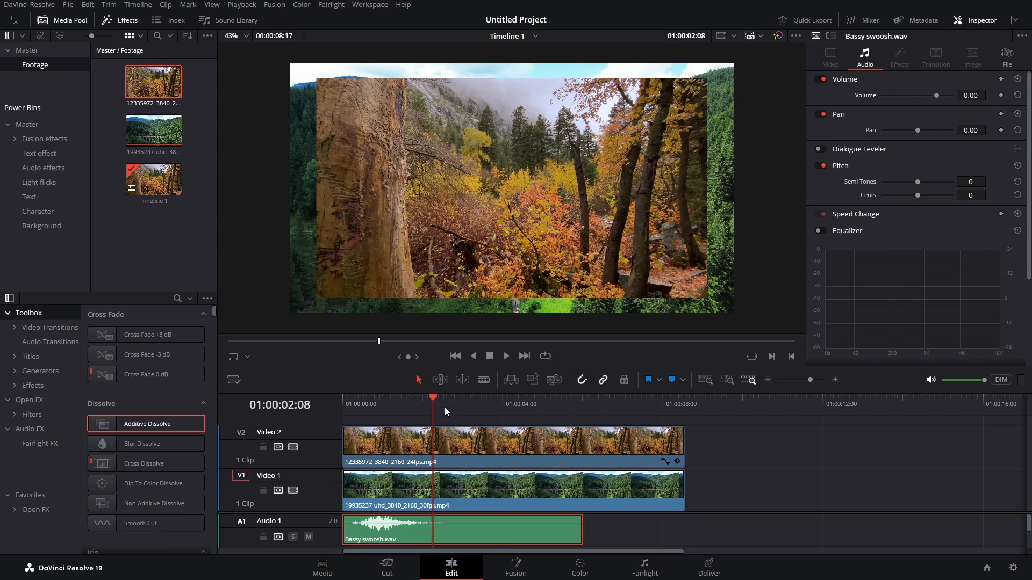
Set the audio clip's Pan to 14.50 and its Pitch to -8 Semi Tones and 21 Cents, and play it from the timeline start
left_click_drag(438, 407, 383, 407)
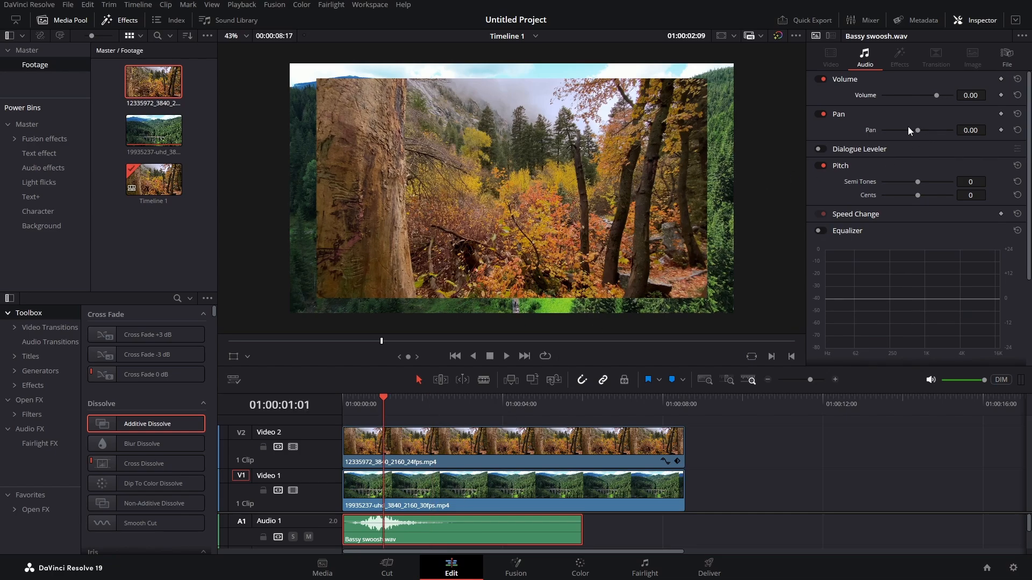
left_click_drag(918, 129, 923, 130)
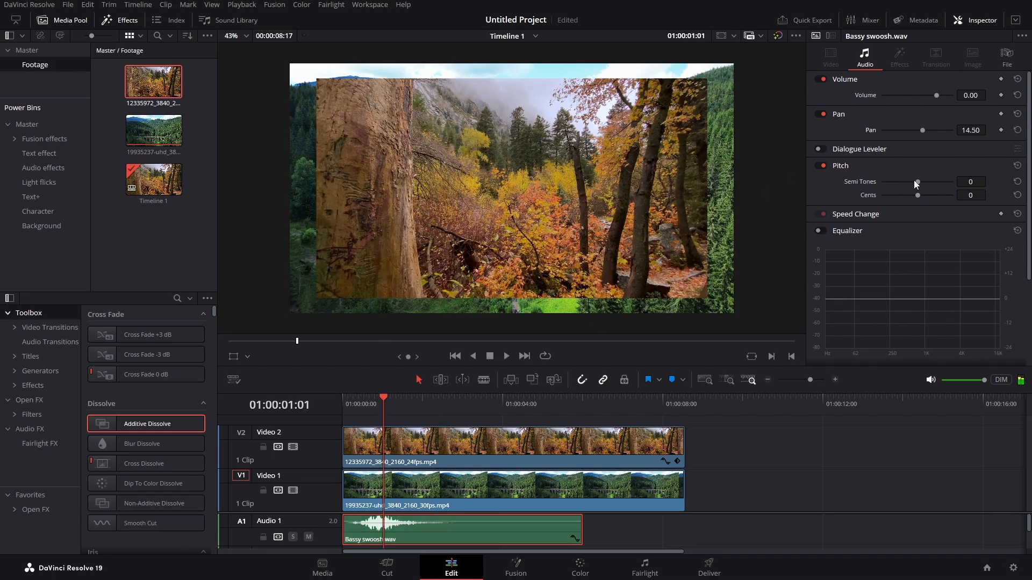
mouse_move(915, 183)
left_mouse_down()
mouse_move(906, 185)
mouse_move(924, 196)
left_mouse_up()
left_click_drag(378, 418, 322, 418)
left_click(505, 355)
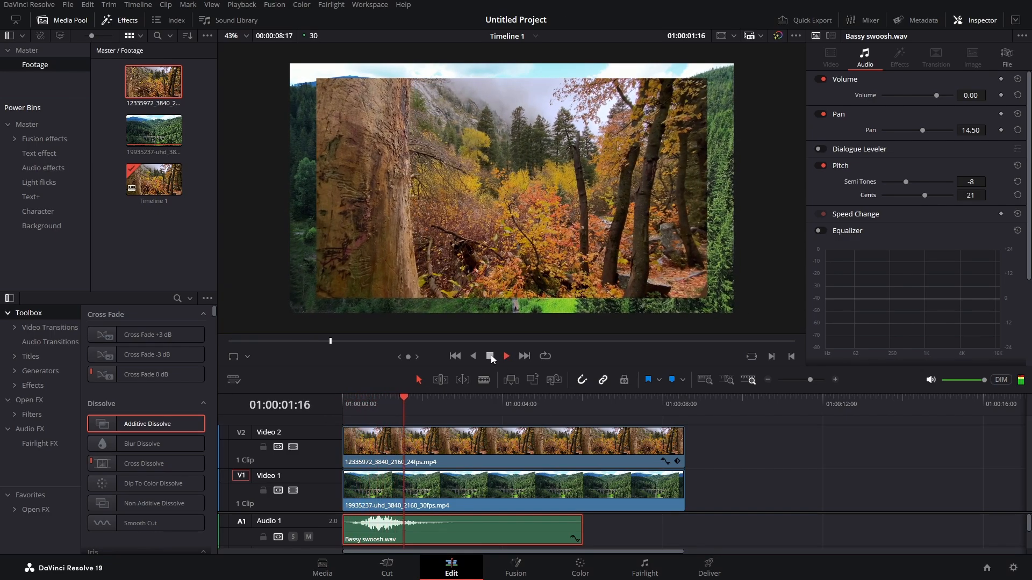
left_click(491, 356)
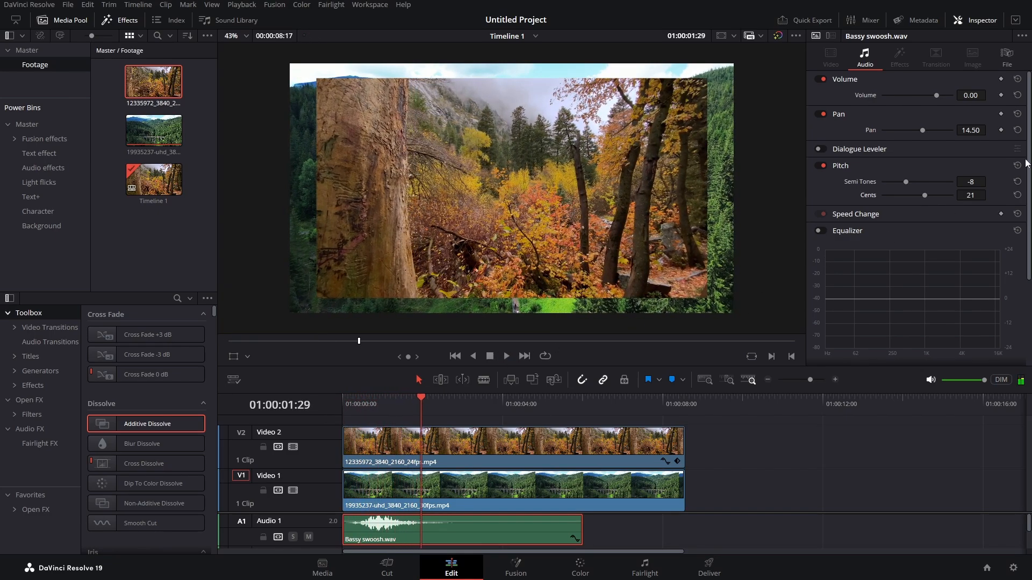
Reset the audio clip's Cents, Semi Tones and Pan to their defaults
double_click(865, 195)
double_click(856, 181)
double_click(868, 130)
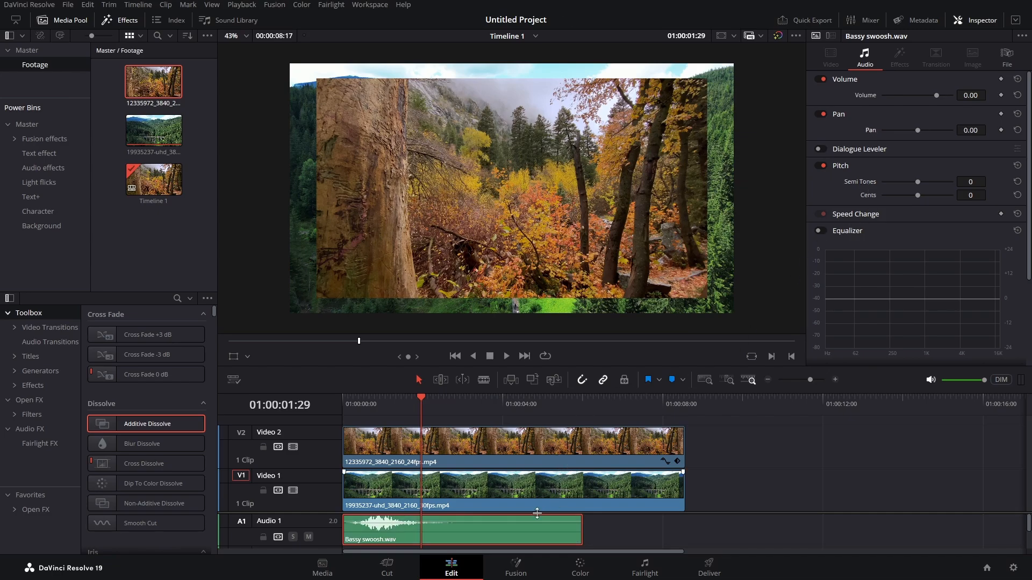
Reset the Transform settings of the Video 2 forest clip at the timeline start
left_click(367, 449)
left_click_drag(430, 401, 344, 411)
left_click(1017, 79)
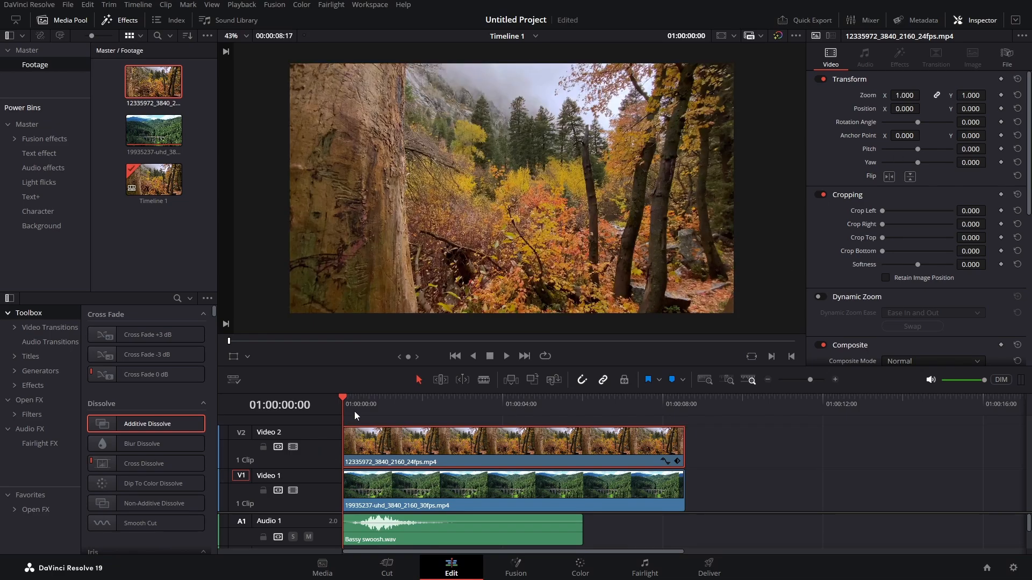
left_click_drag(344, 400, 353, 444)
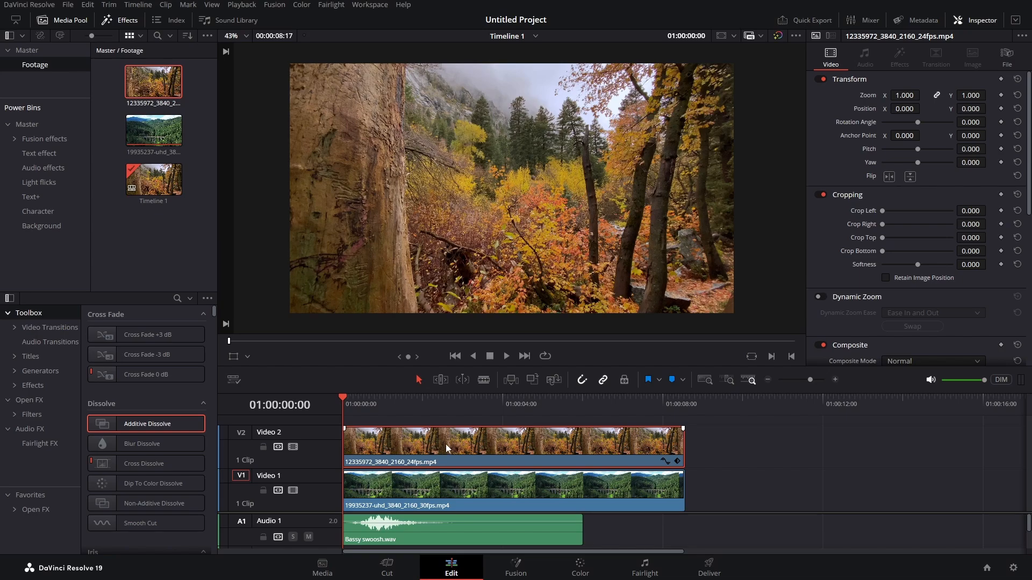
Split the Video 2 clip into three pieces with the Blade tool, just before 3 seconds and at about 4 seconds
key("b")
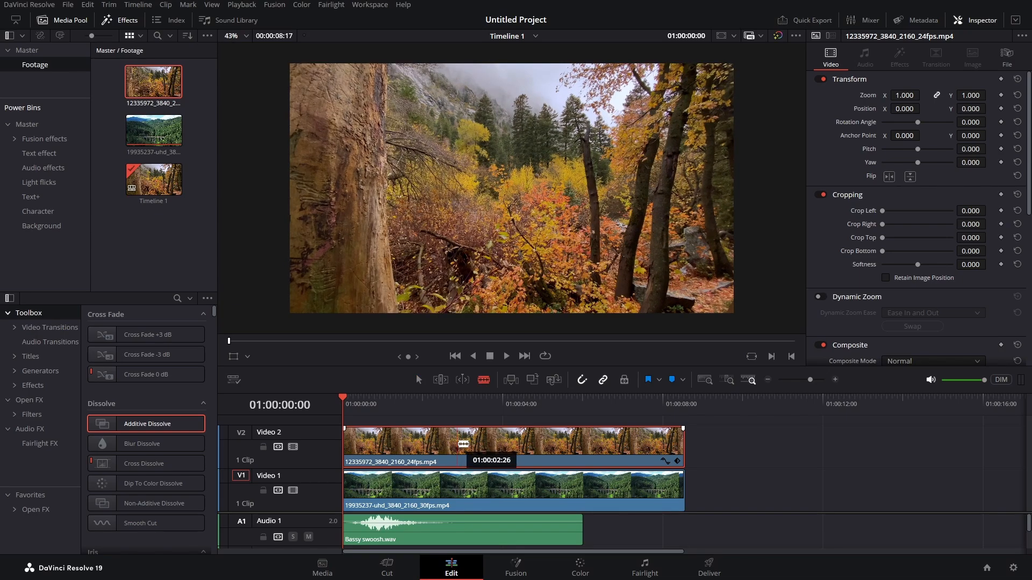
left_click(456, 444)
left_click(506, 444)
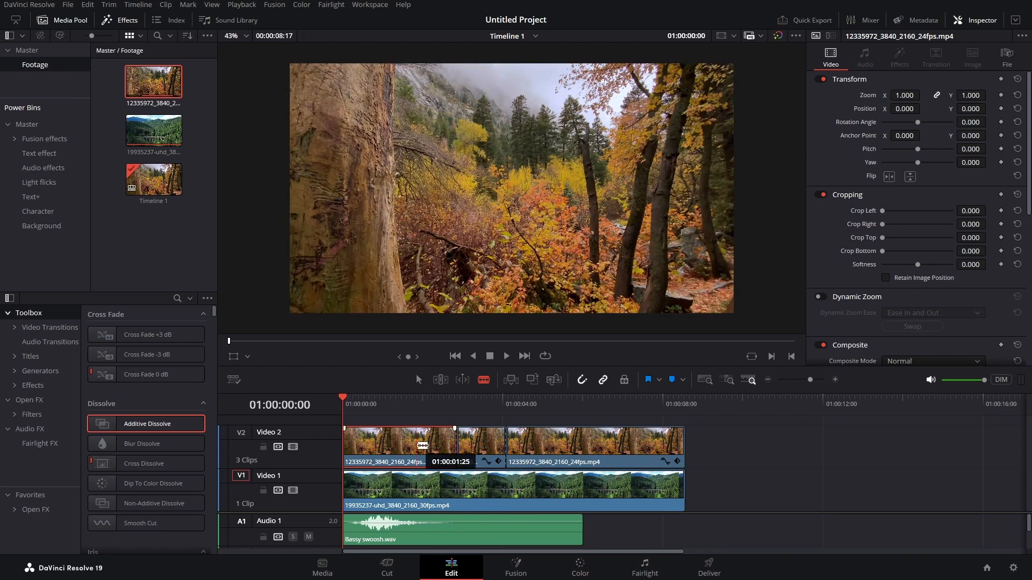
key("a")
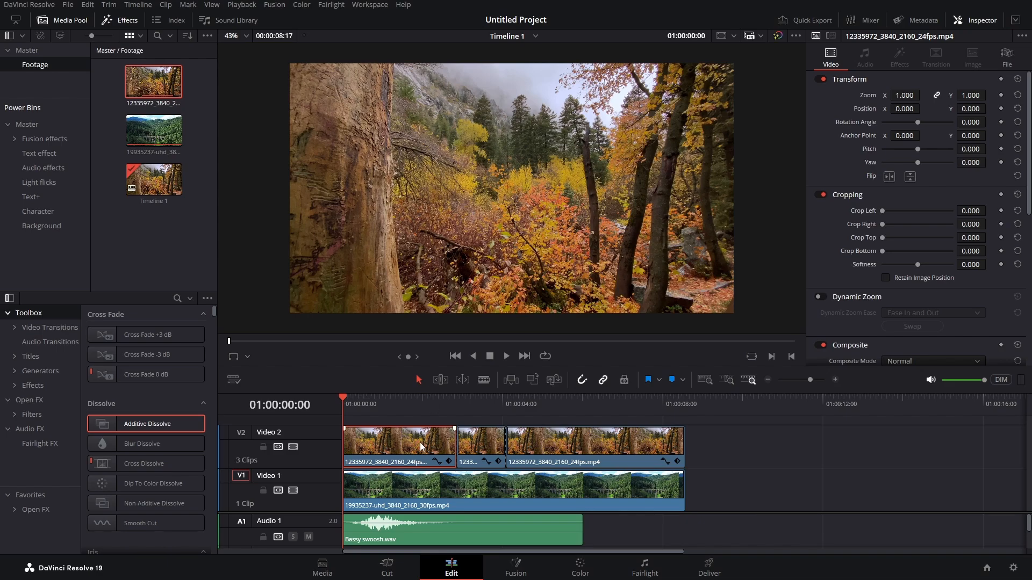
Delete the first and last pieces of the Video 2 clip, keeping the short middle piece
left_click(511, 450)
left_click(408, 452)
key("Delete")
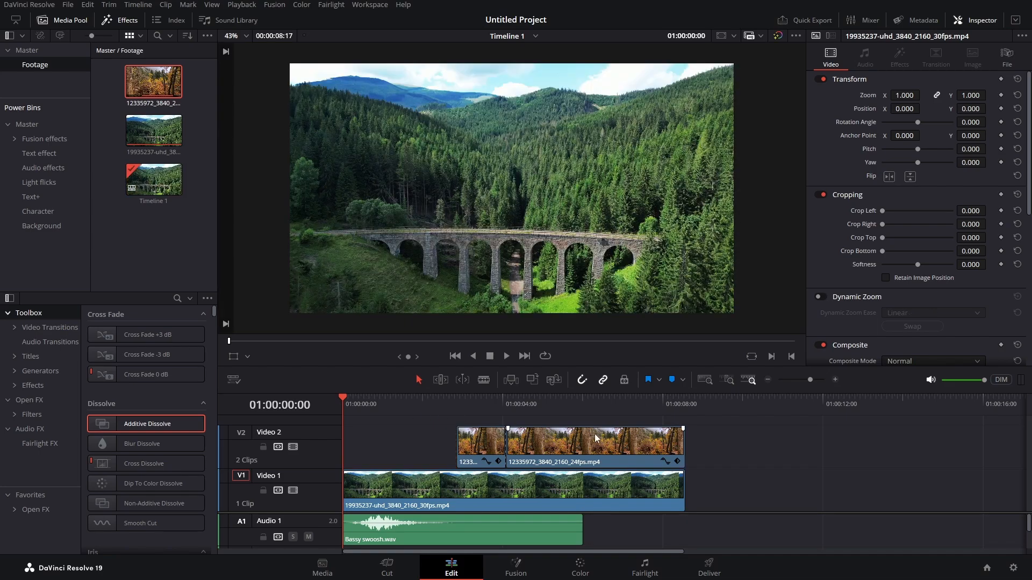
left_click(595, 434)
key("Delete")
Split the Video 1 clip with the Blade tool at both edges of the remaining Video 2 piece
left_click(466, 501)
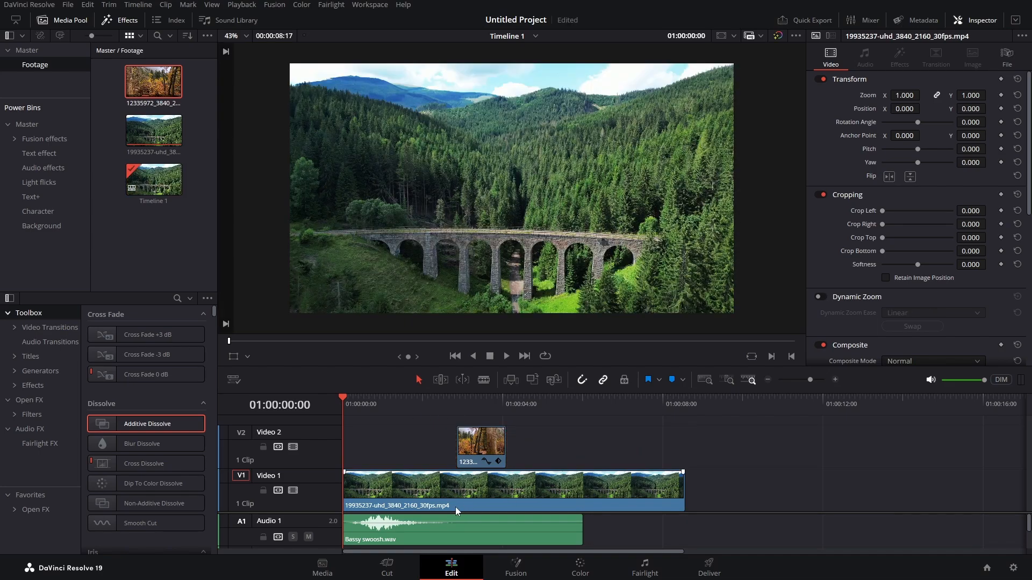
key("b")
left_click(456, 494)
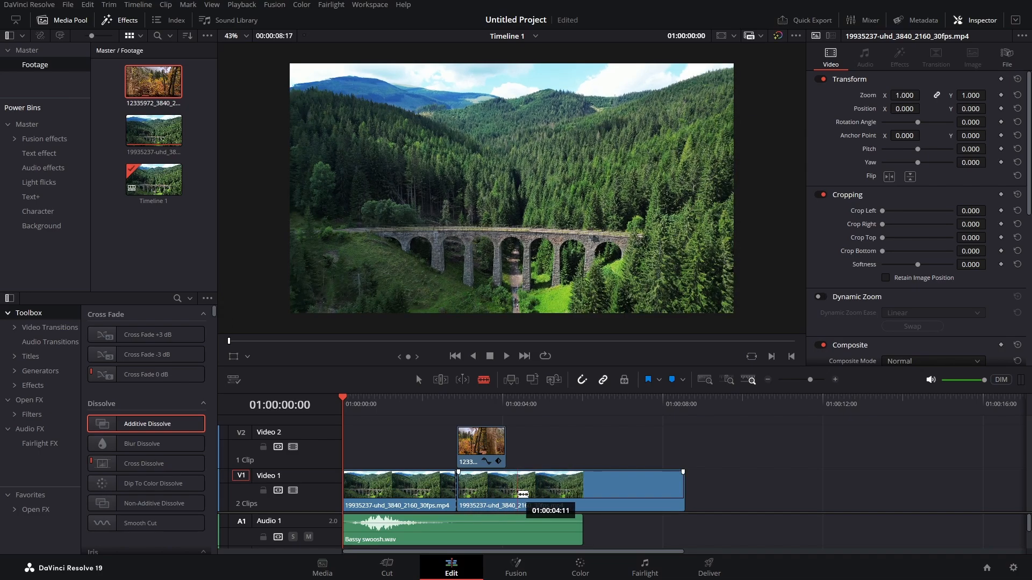
left_click(506, 492)
Delete the outer pieces of the Video 1 clip and place the two remaining short clips back to back at the start of Video 1
key("a")
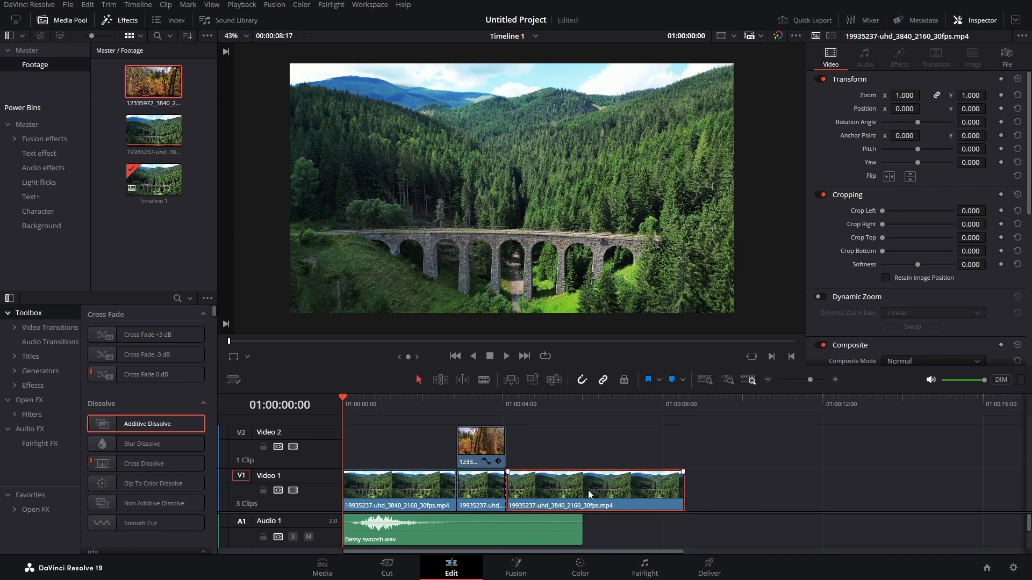
key("Delete")
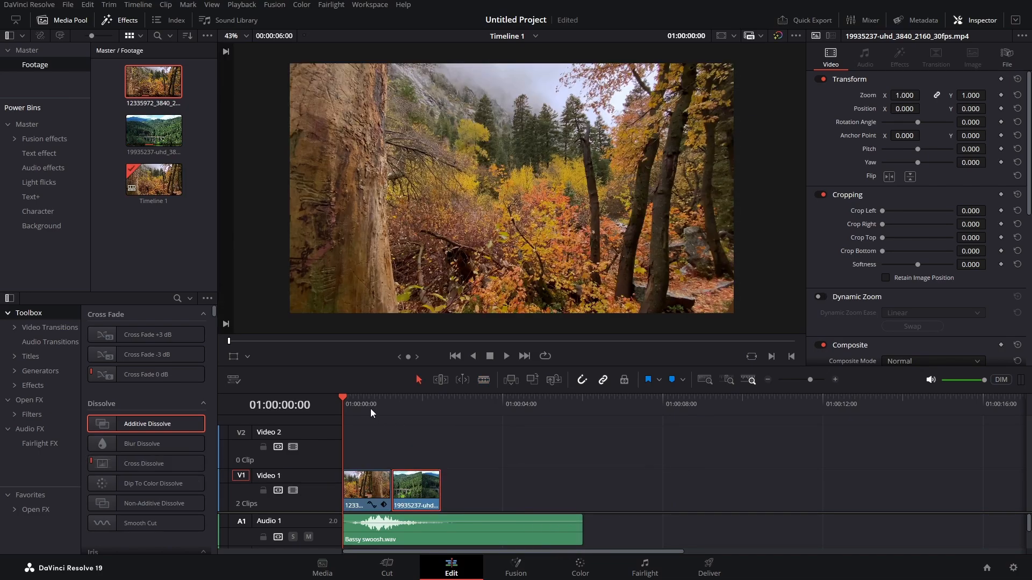
Scrub and play across the cut between the two short clips on Video 1
left_click(376, 399)
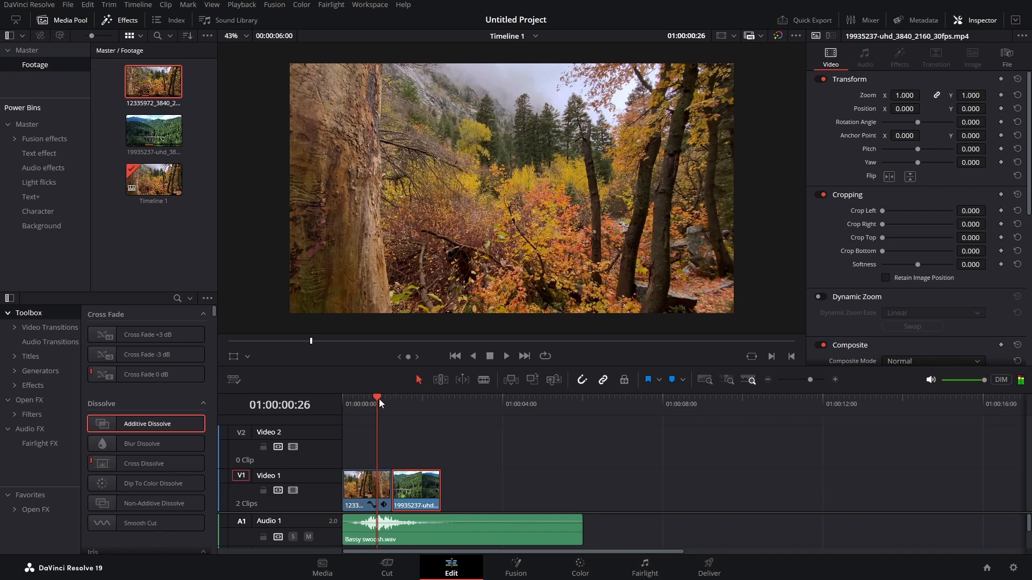
left_click_drag(379, 399, 376, 423)
key("space")
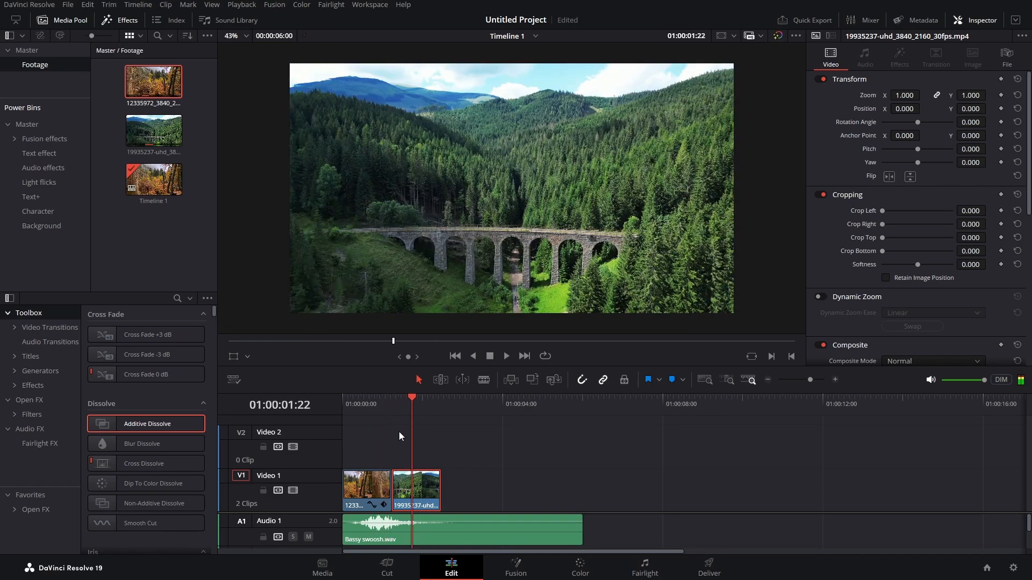
Add a Diamond Iris video transition at the cut between the two Video 1 clips
left_click(40, 327)
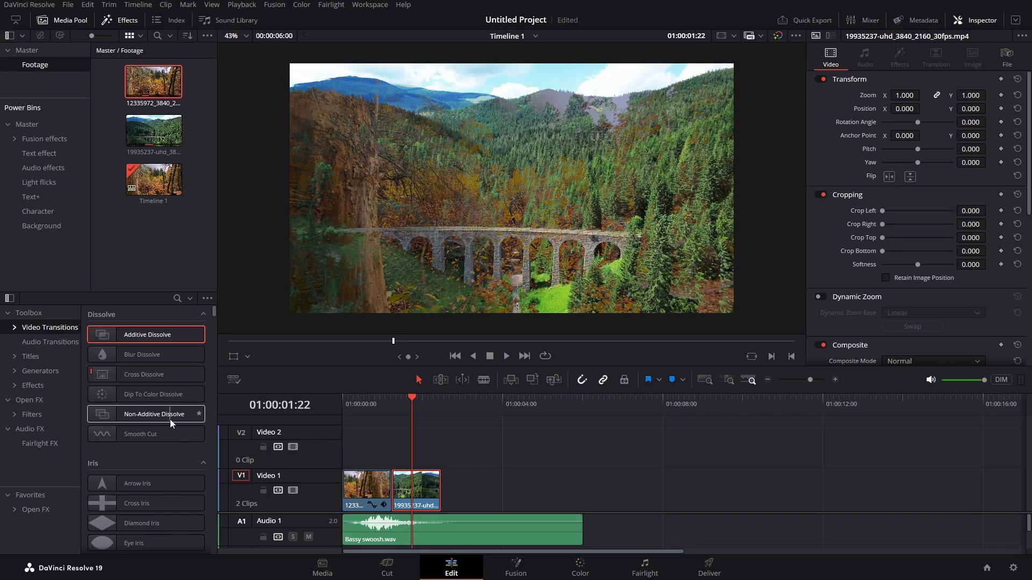
scroll(140, 446, "down", 2)
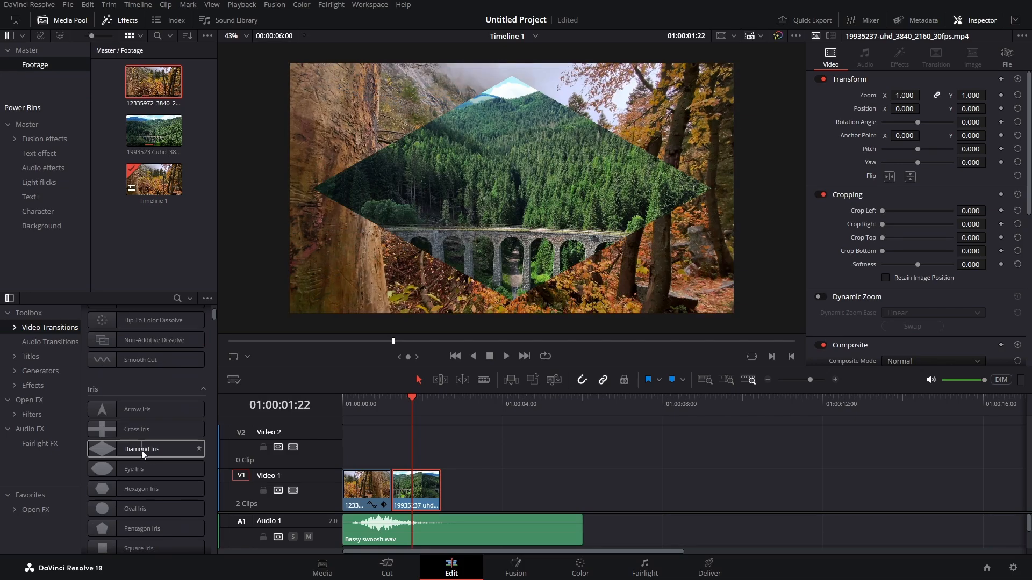
left_click_drag(138, 449, 390, 492)
Play the Diamond Iris transition from the timeline start and stop playback after it
key("Home")
key("space")
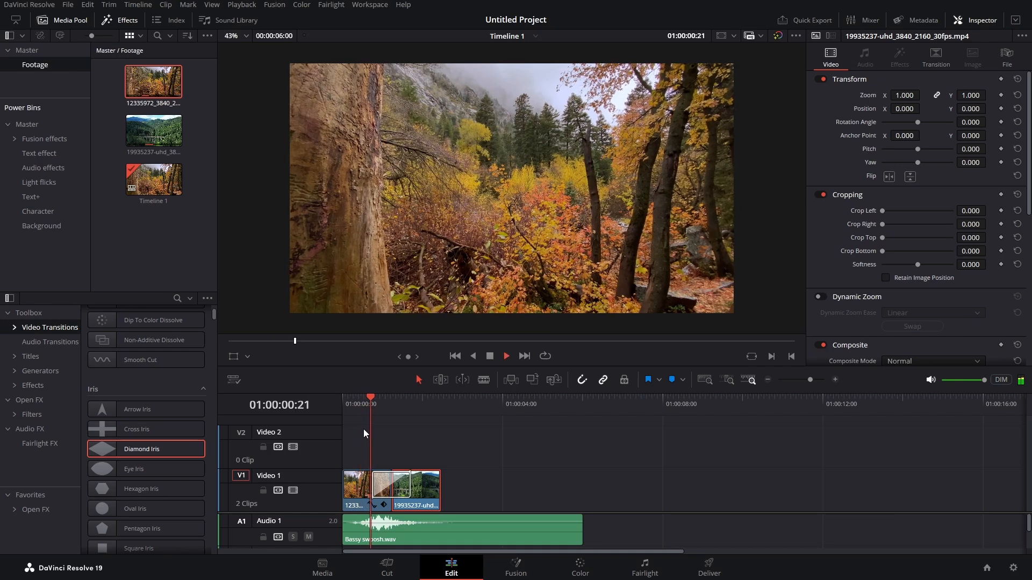
key("space")
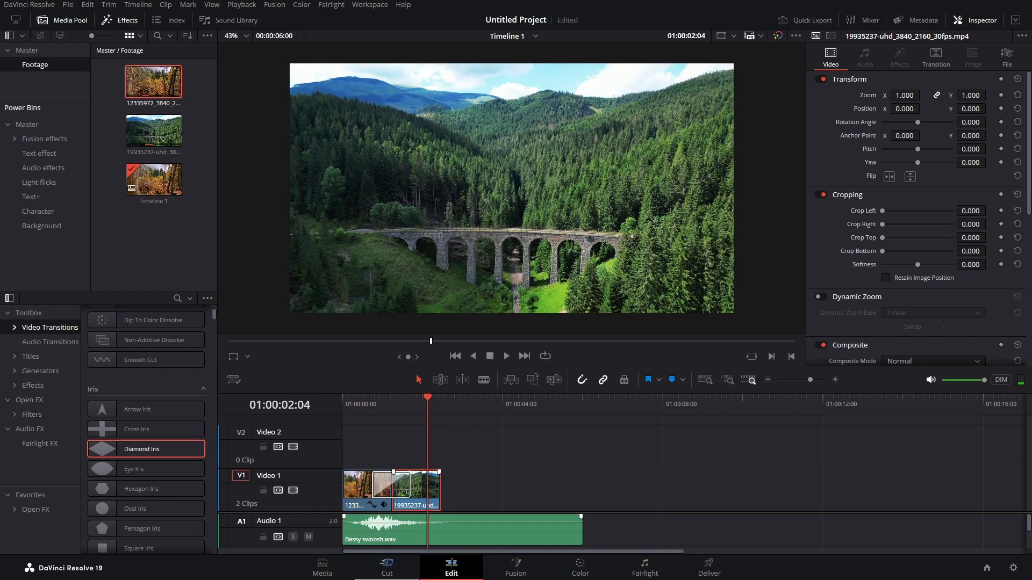
Select the Diamond Iris transition and move the playhead to its midpoint at 01:00:01:07
left_click(385, 489)
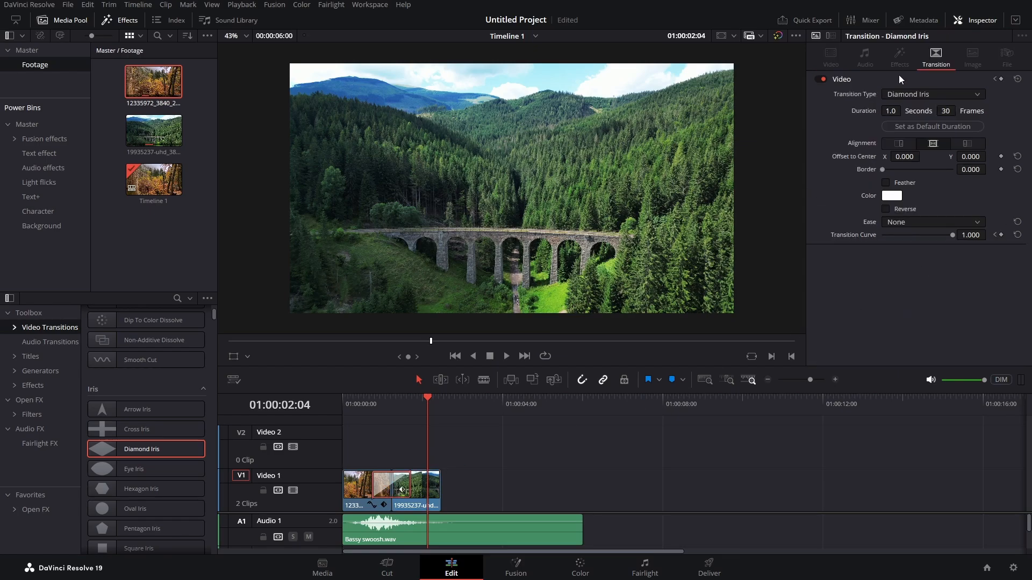
left_click_drag(421, 395, 392, 409)
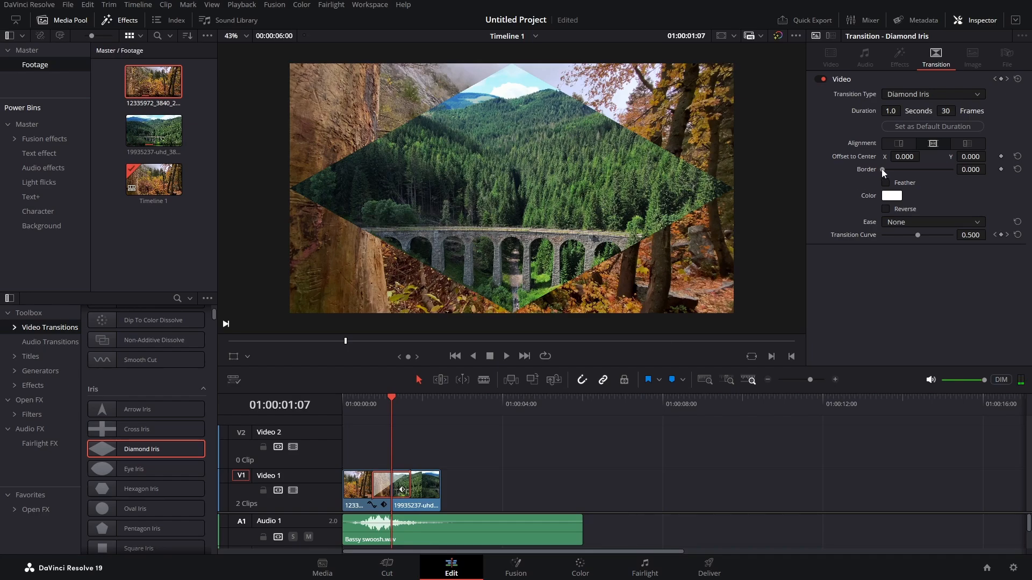
Try a transition Border of 36.480, enable Feather with a Border of 322.560, and reset both settings
left_click_drag(881, 169, 888, 170)
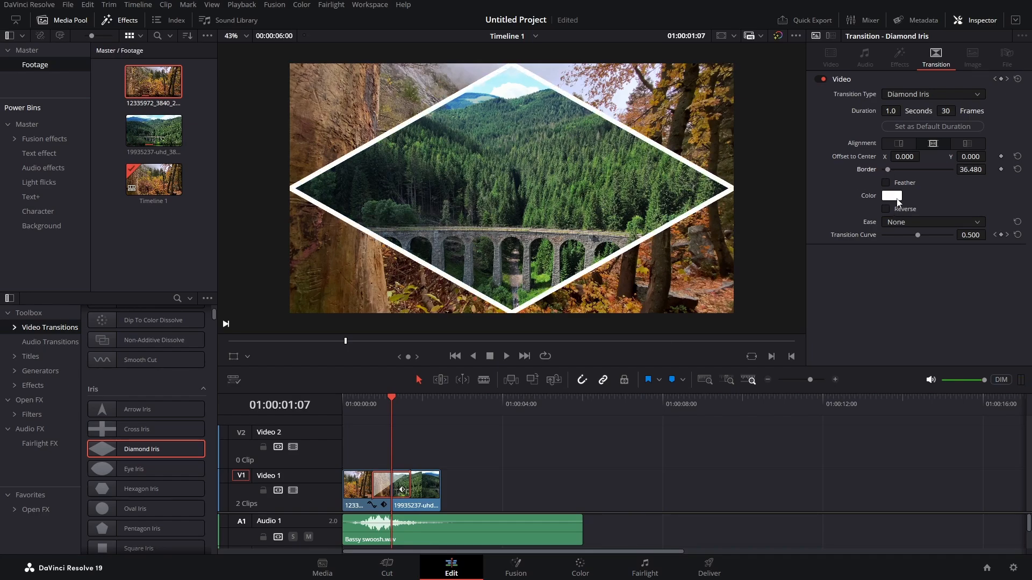
left_click(886, 183)
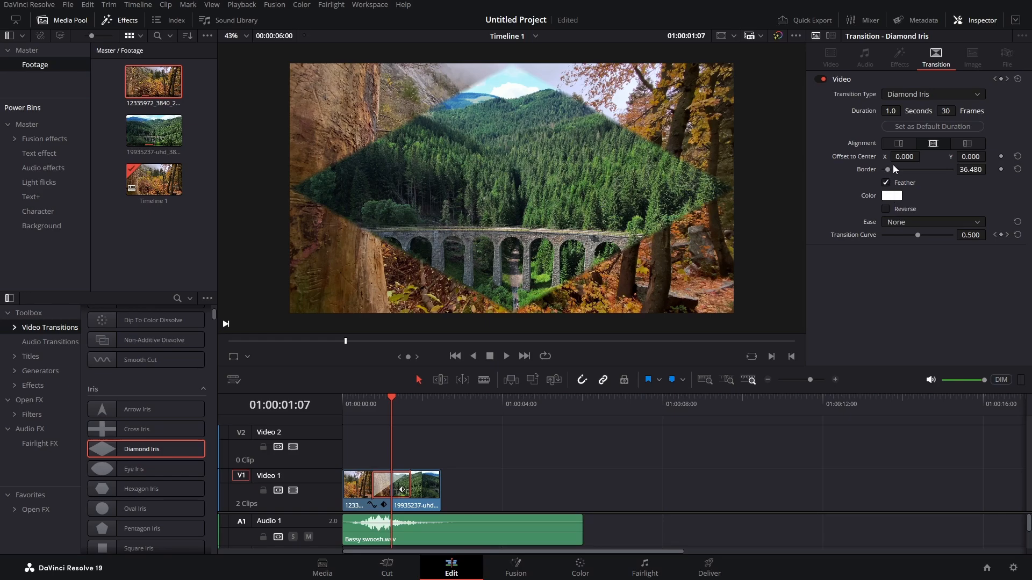
left_click_drag(893, 169, 930, 172)
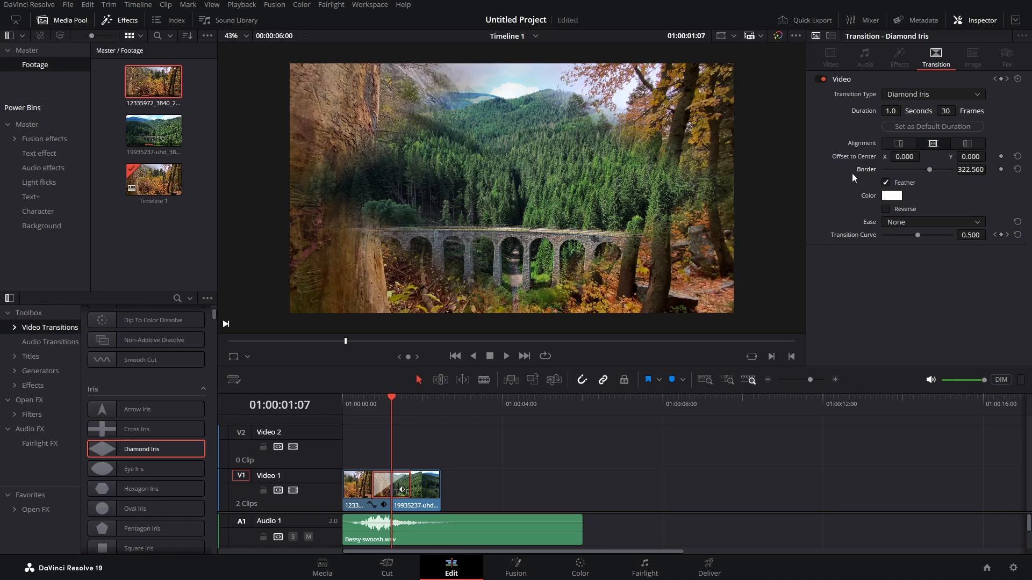
double_click(865, 172)
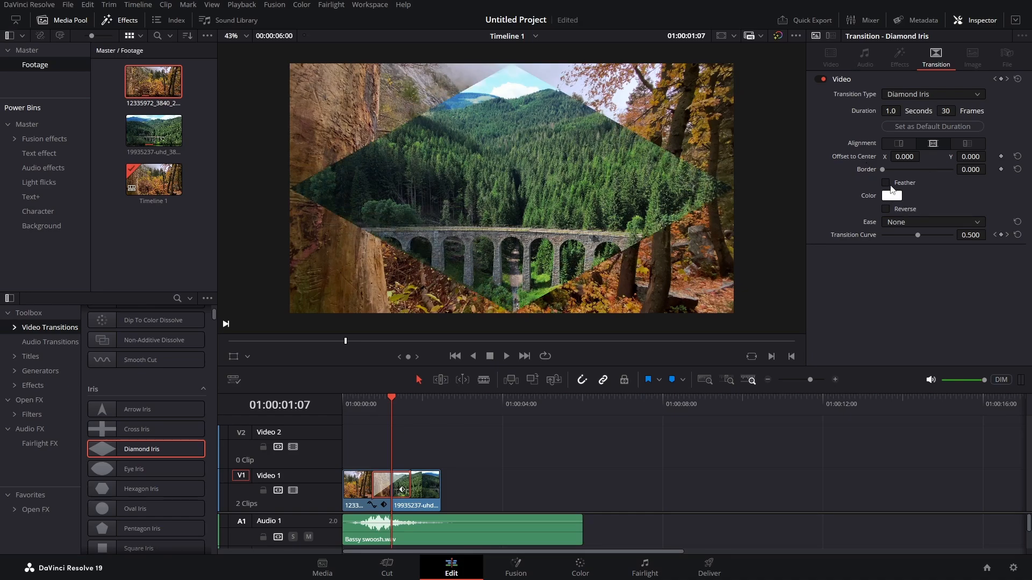
Set the Diamond Iris transition's Border to 99.840 and its border color to lime green from the basic colors
left_click_drag(882, 169, 896, 170)
left_click(891, 196)
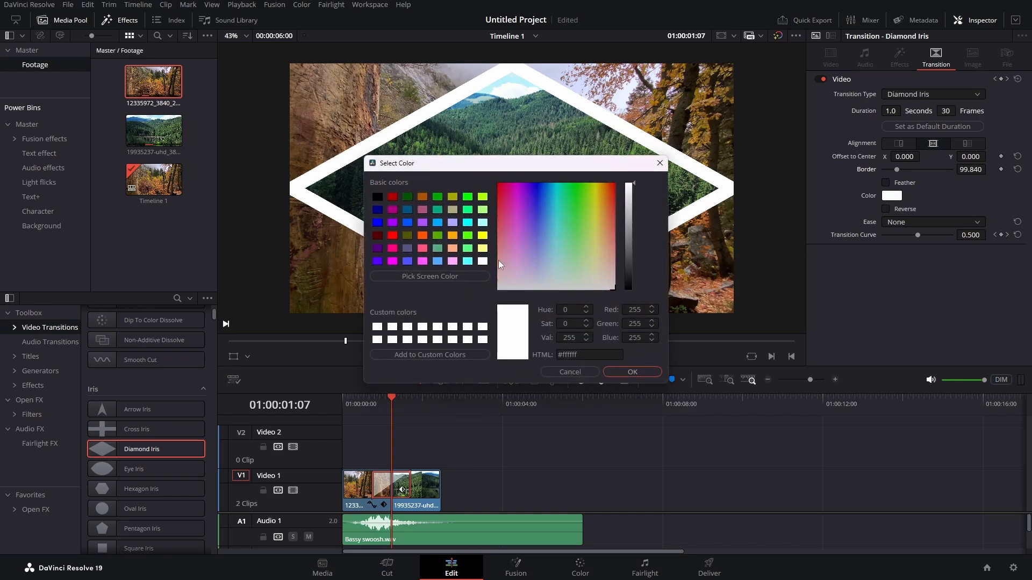
left_click(377, 197)
left_click(392, 197)
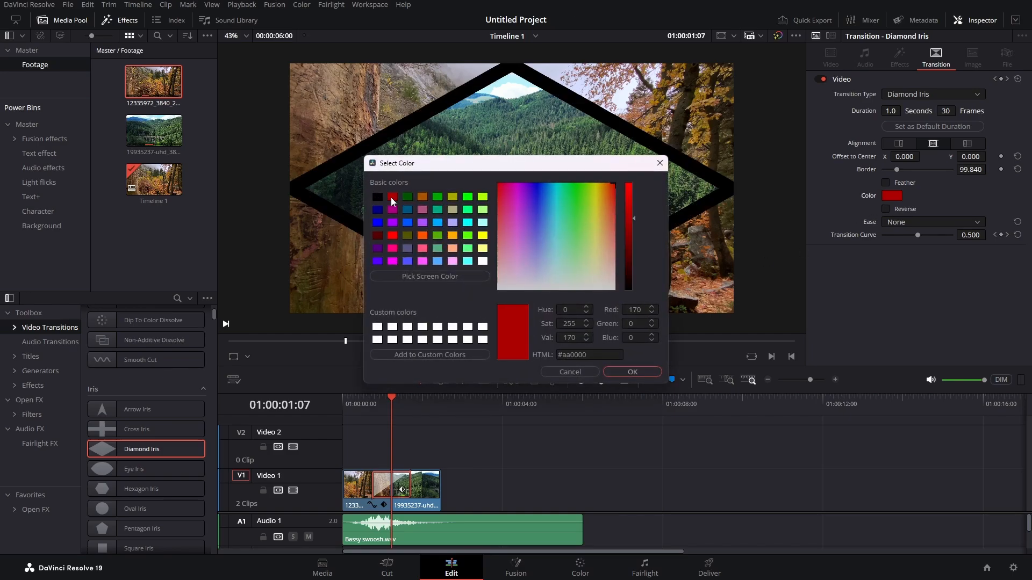
left_click(408, 197)
left_click(423, 196)
left_click(482, 197)
left_click(632, 372)
Set the transition's Ease to In & Out and move the playhead back to the transition's start
left_click(933, 222)
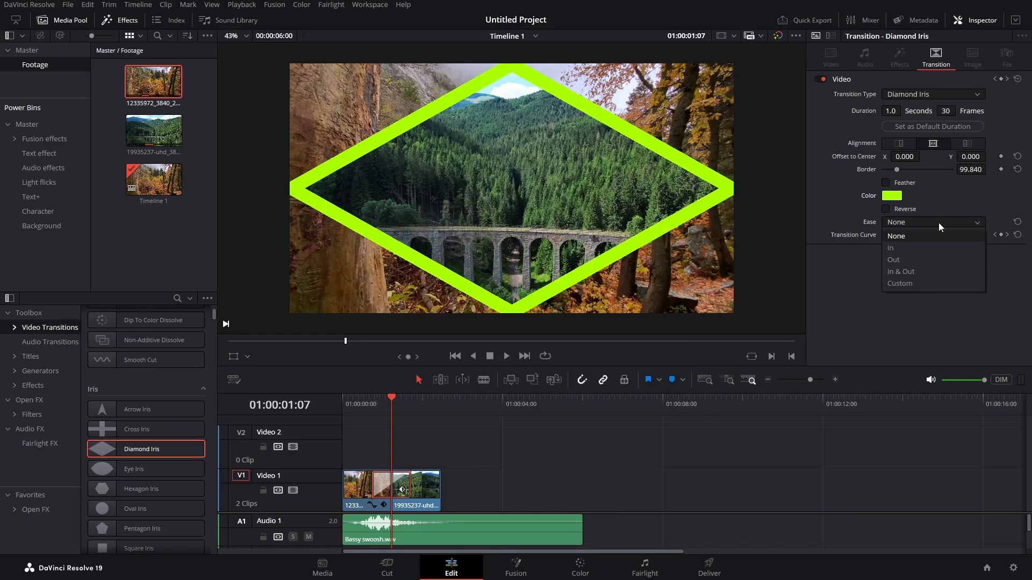
left_click(913, 271)
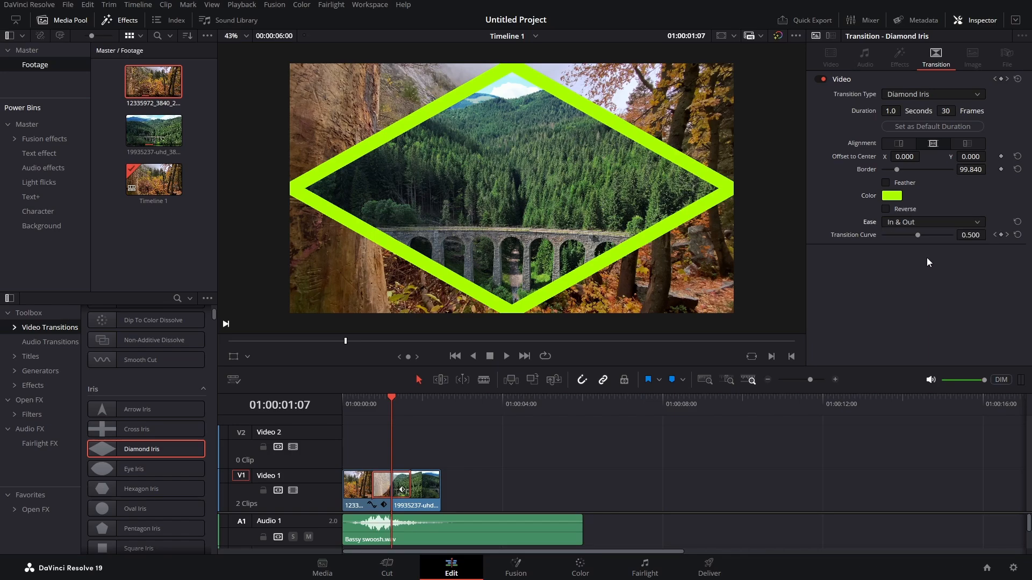
left_click_drag(392, 402, 371, 402)
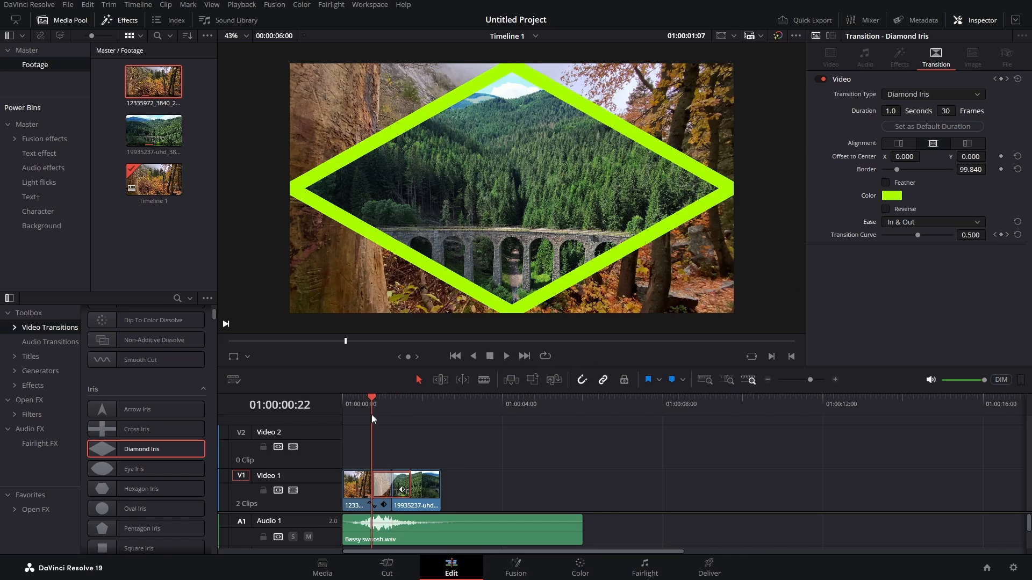
Play through the Diamond Iris transition and return the playhead to its midpoint at 01:00:01:07
left_click(505, 356)
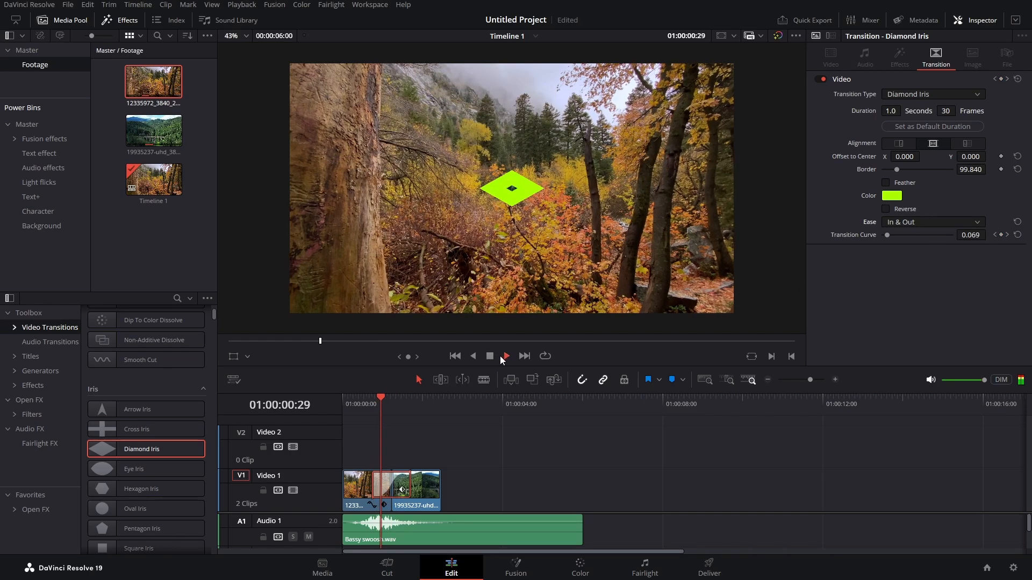
left_click(492, 357)
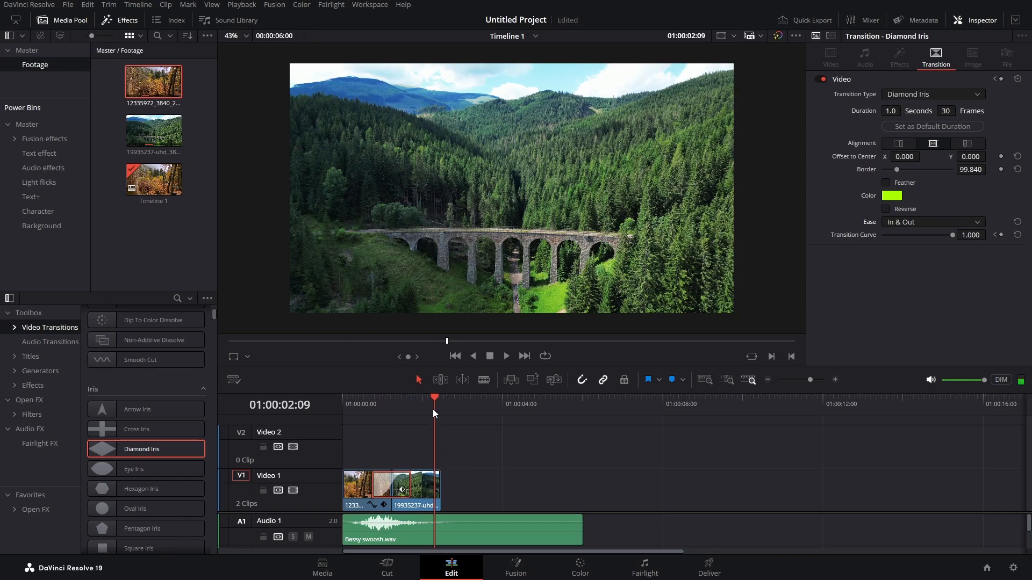
left_click_drag(434, 402, 397, 426)
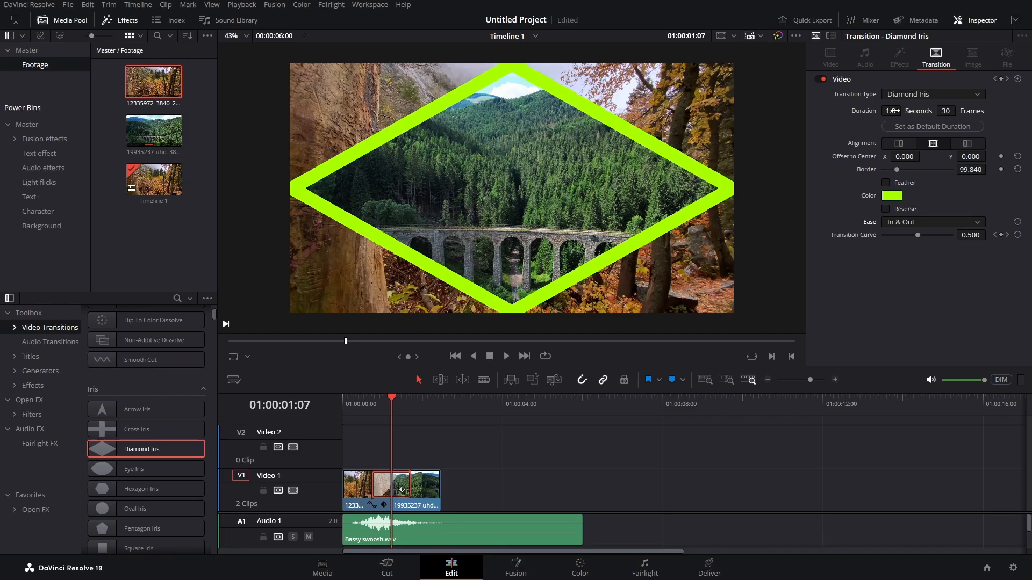
Change the transition type to X Wipe, play it from 01:00:00:22, and return the playhead to 01:00:01:07
left_click(957, 95)
scroll(932, 134, "down", 5)
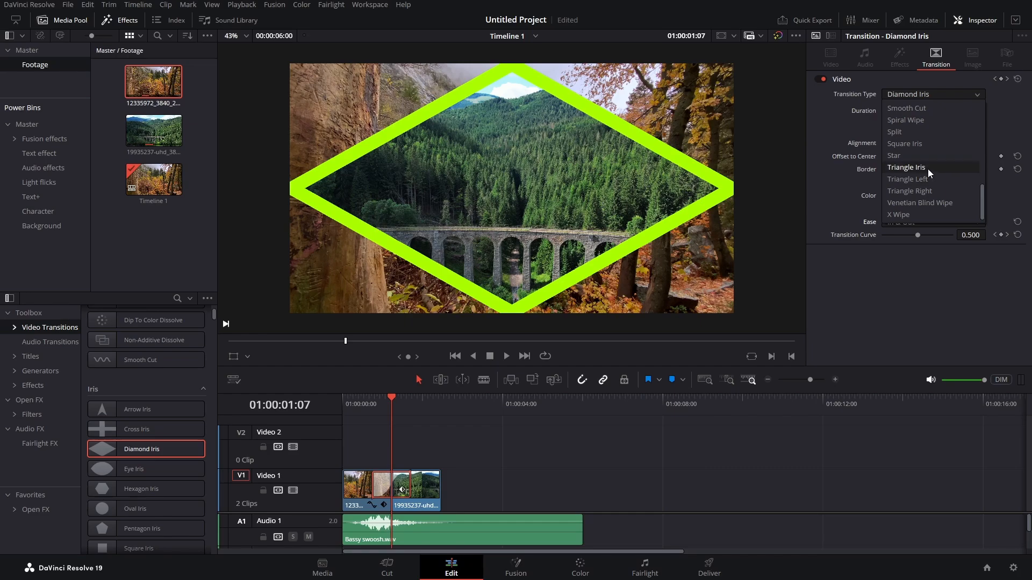
left_click(913, 215)
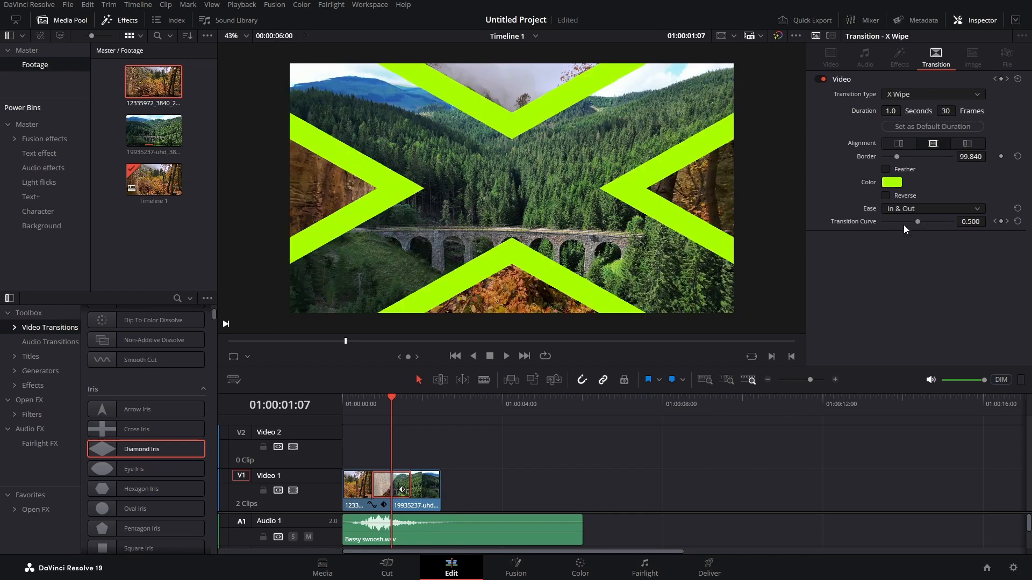
left_click_drag(391, 401, 372, 400)
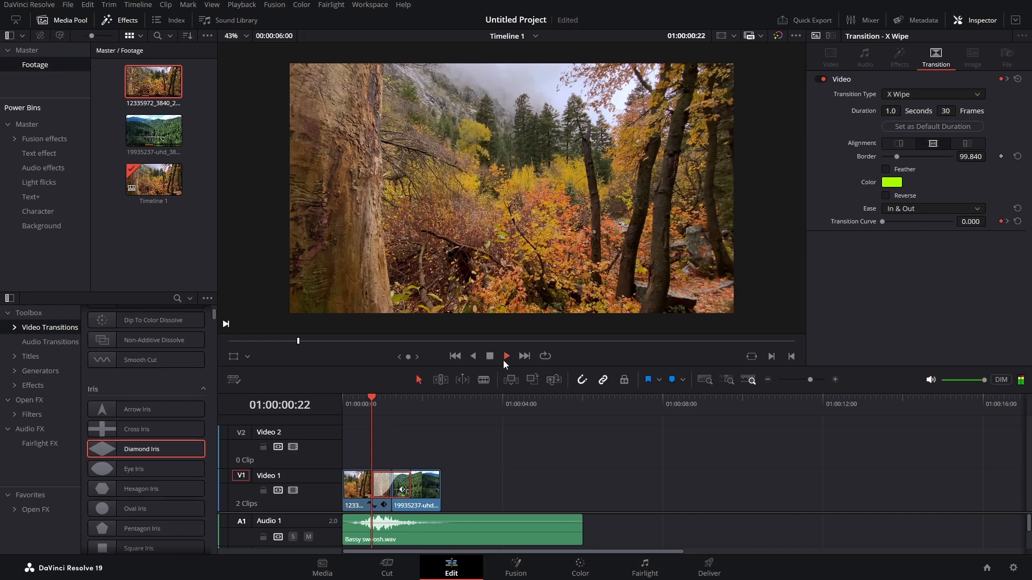
left_click(490, 356)
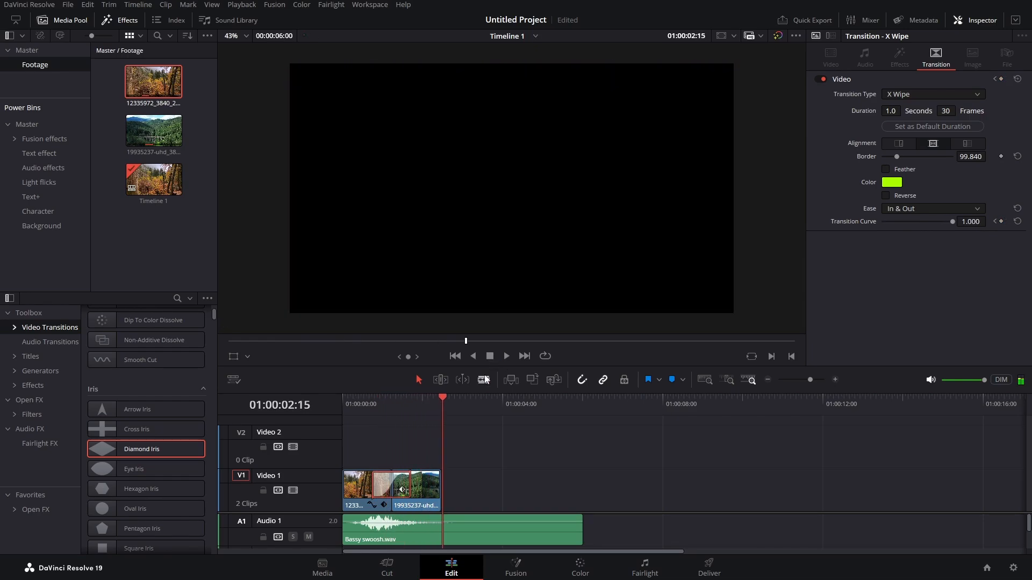
left_click_drag(442, 436, 388, 437)
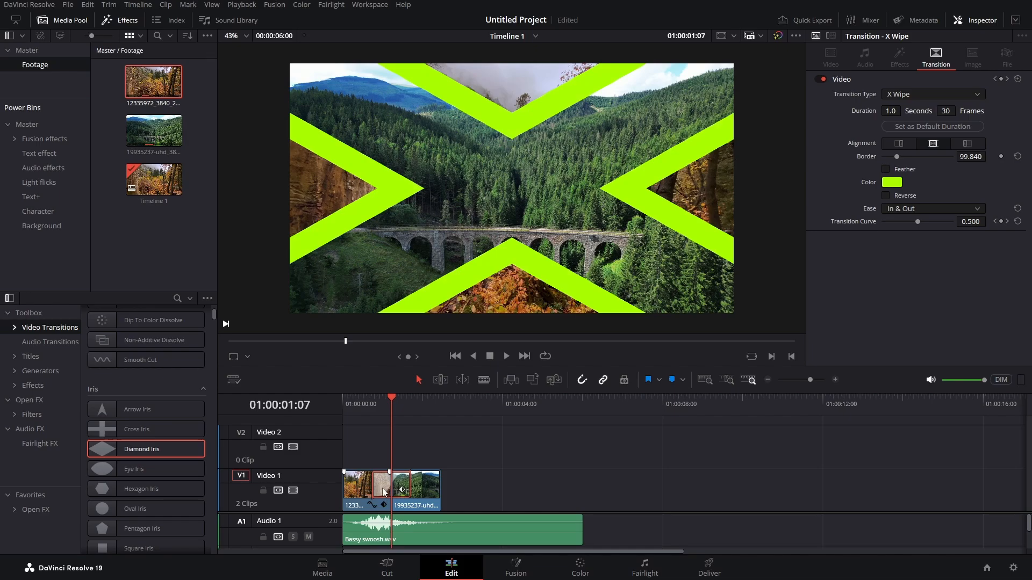
Delete the X Wipe transition between the two video clips
left_click(488, 489)
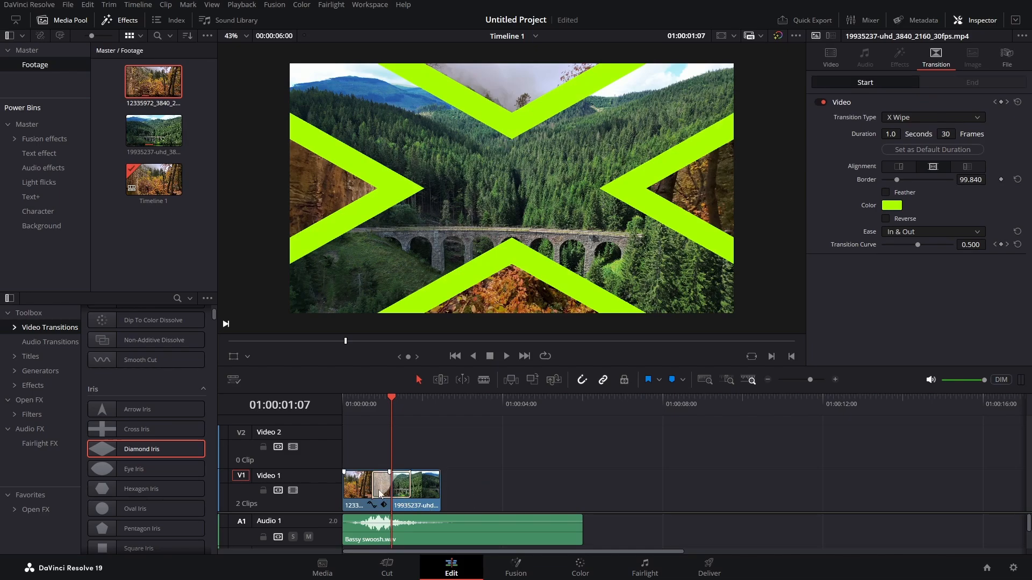
left_click(380, 490)
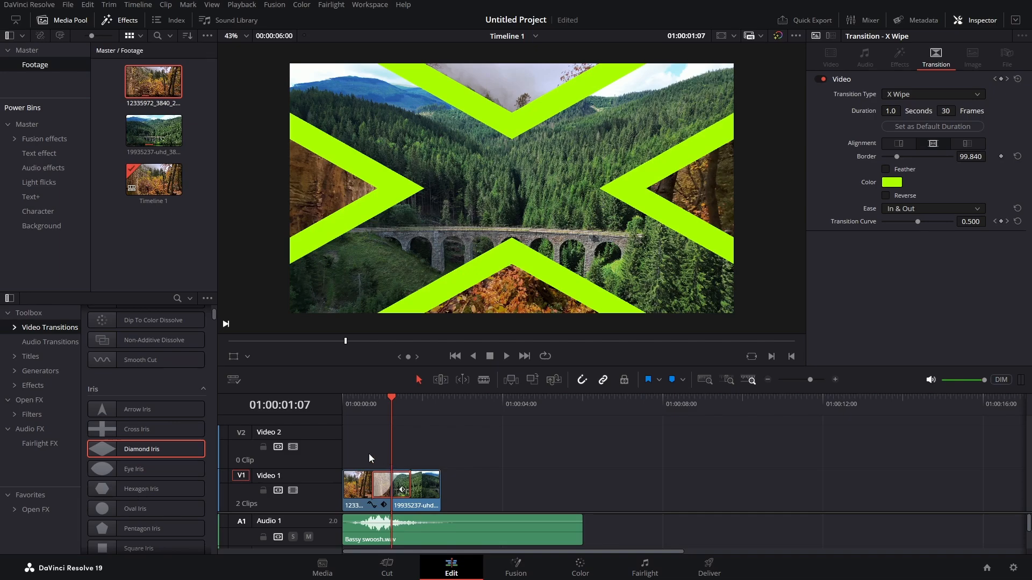
key("Delete")
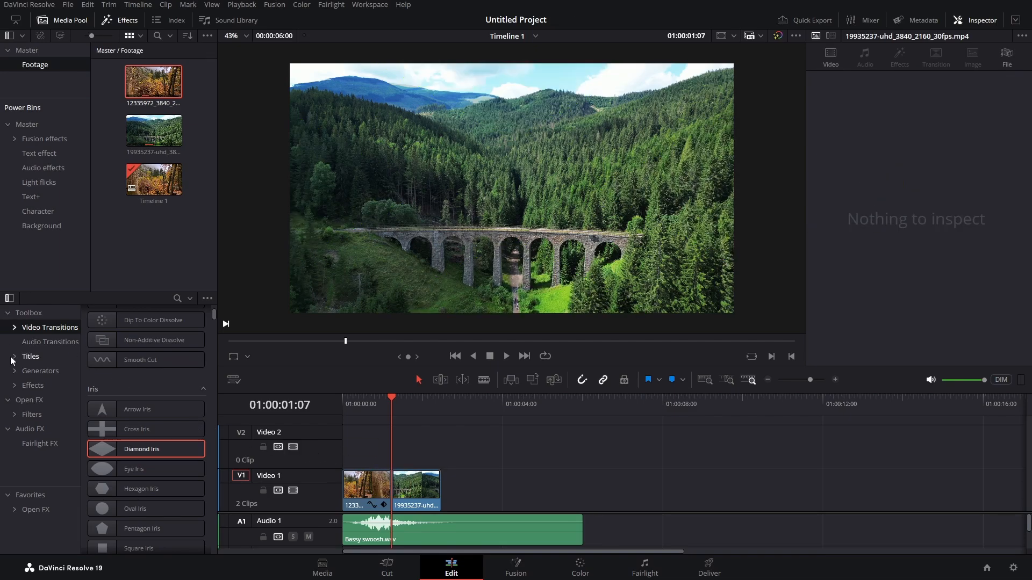
Add a Text+ title at the start of Video 2 and trim its end to 01:00:02:14, where the video clips end
left_click(31, 357)
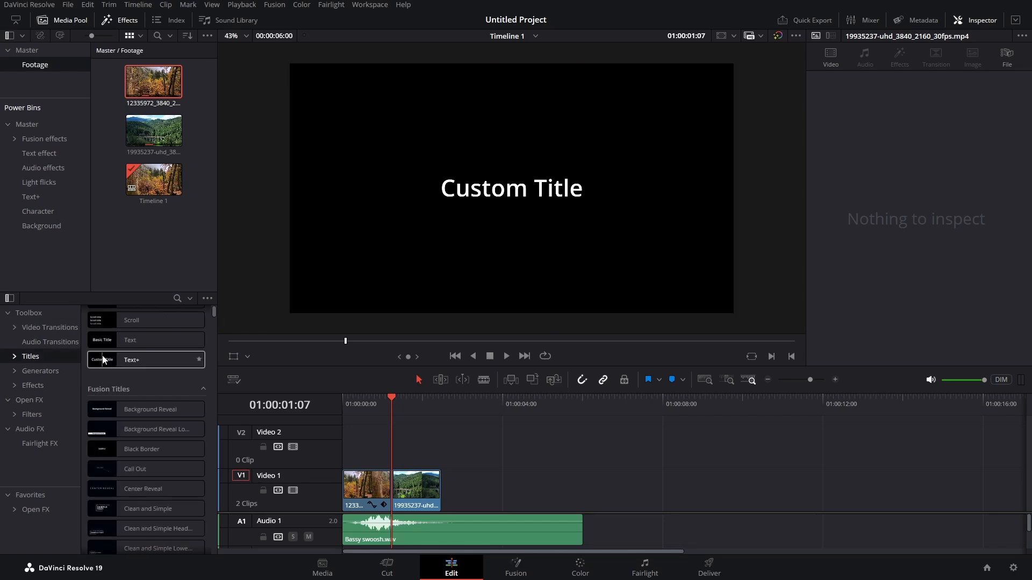
left_click_drag(114, 361, 372, 455)
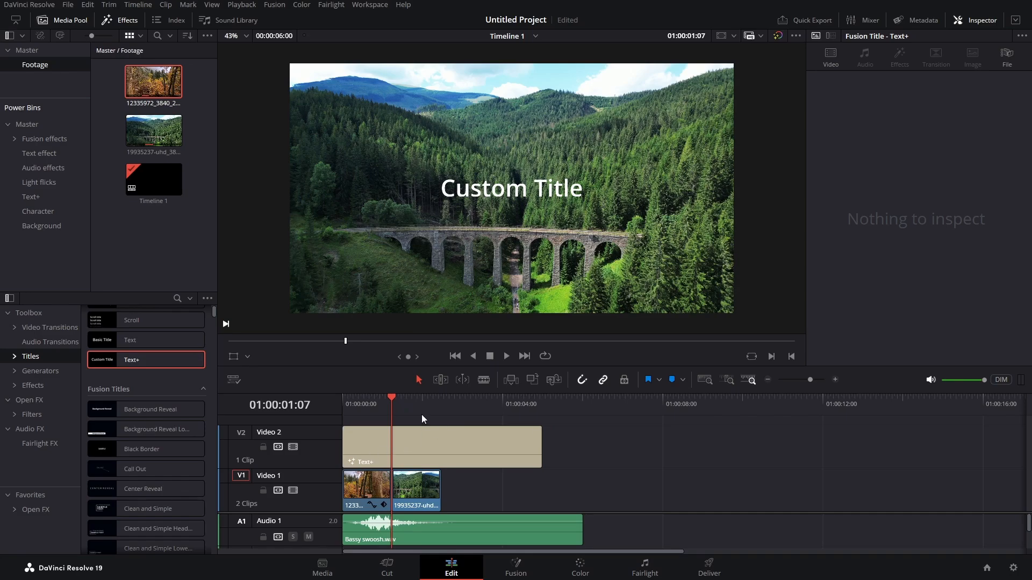
left_click_drag(391, 409, 441, 448)
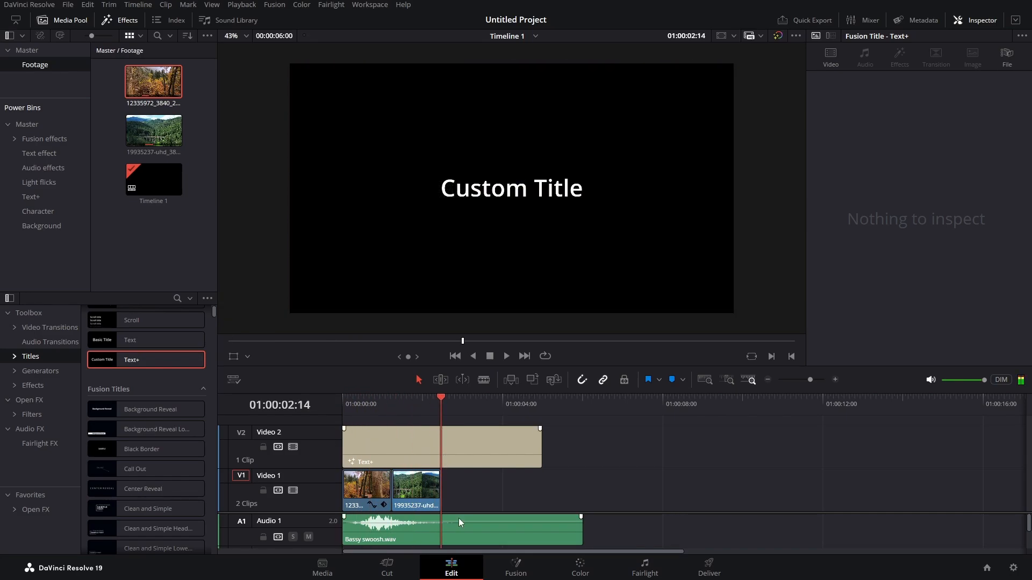
left_click(458, 466)
key("b")
left_click(443, 455)
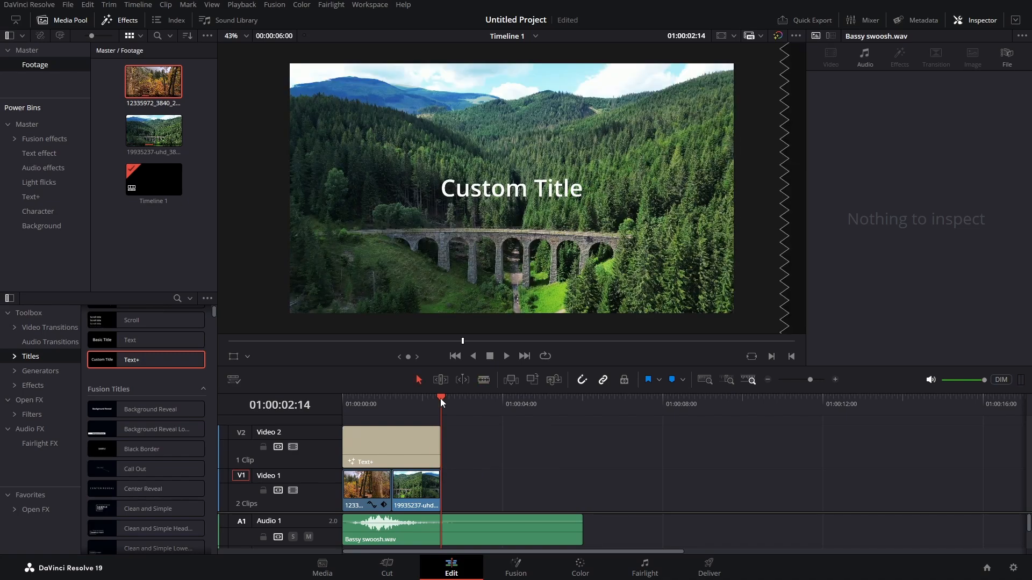
Move the playhead to 01:00:01:07 and replace the Text+ title's wording with "Nature"
left_click_drag(440, 398, 392, 411)
left_click(424, 449)
left_click(878, 153)
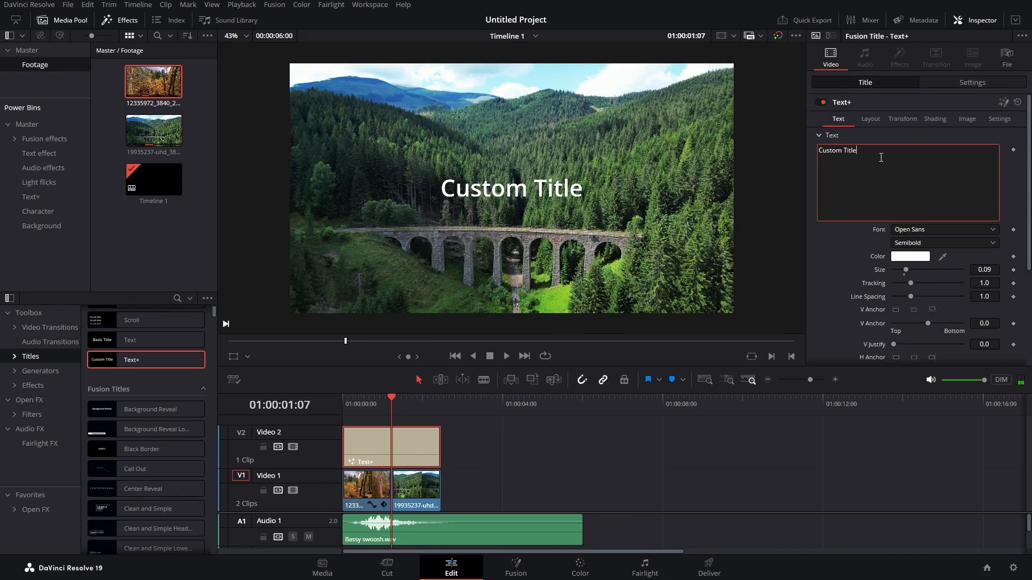
left_click_drag(877, 153, 804, 148)
type("Nature")
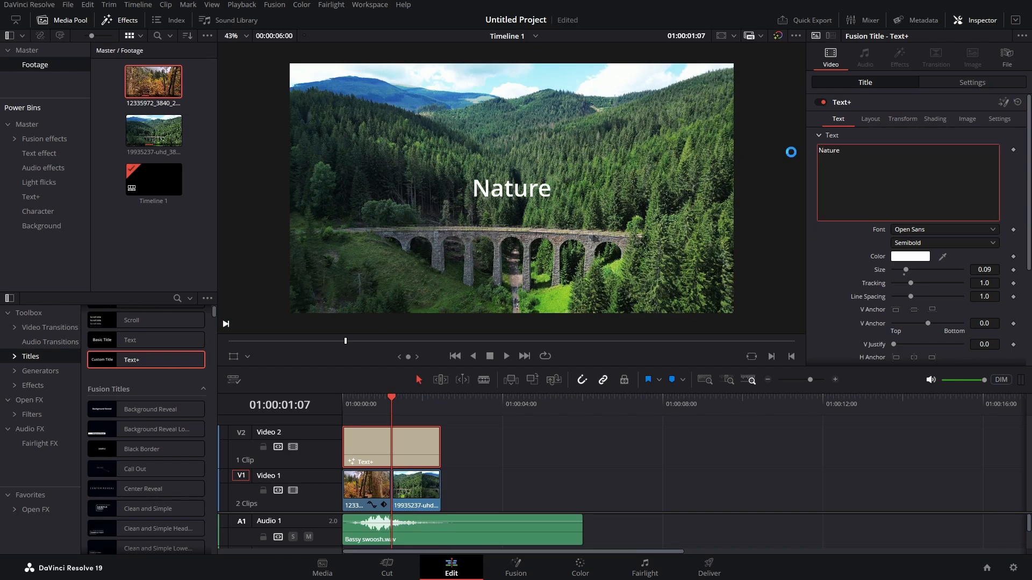
Style the title with the MingLiU-ExtB font, Size 0.2866, Tracking 1.039 and Line Spacing 0.945
left_click(927, 231)
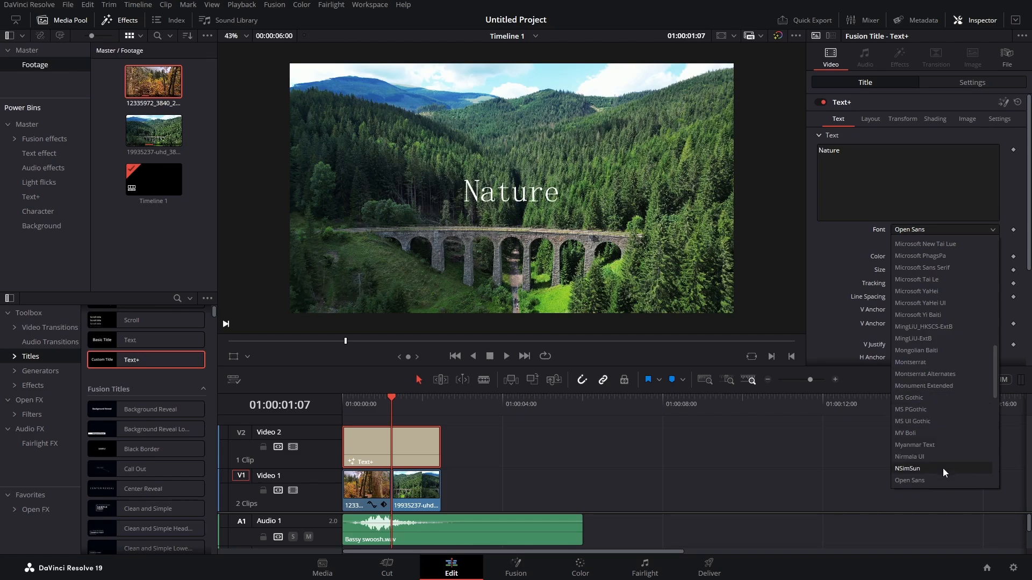
left_click(951, 340)
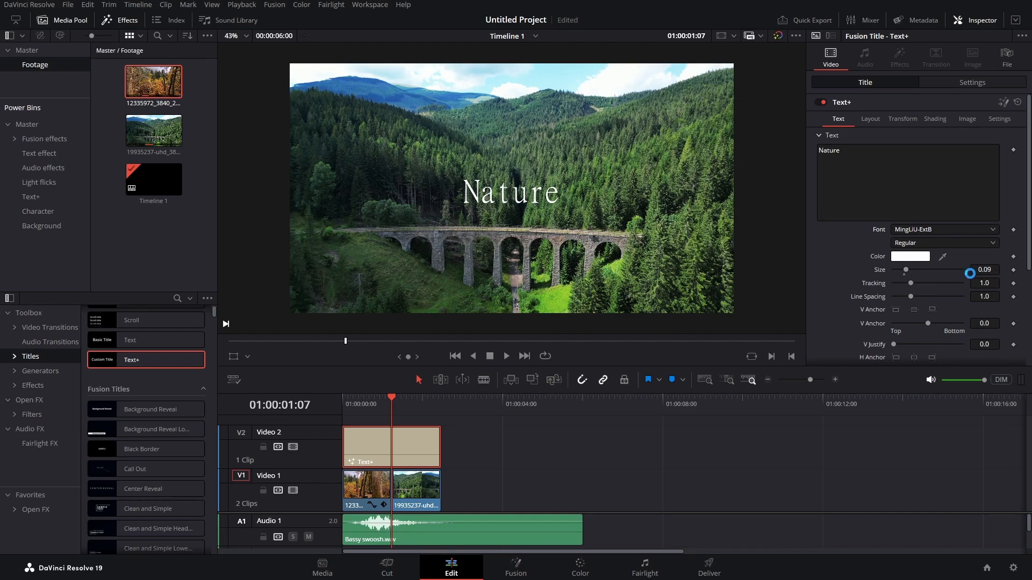
left_click_drag(981, 270, 1027, 270)
left_click_drag(910, 283, 908, 296)
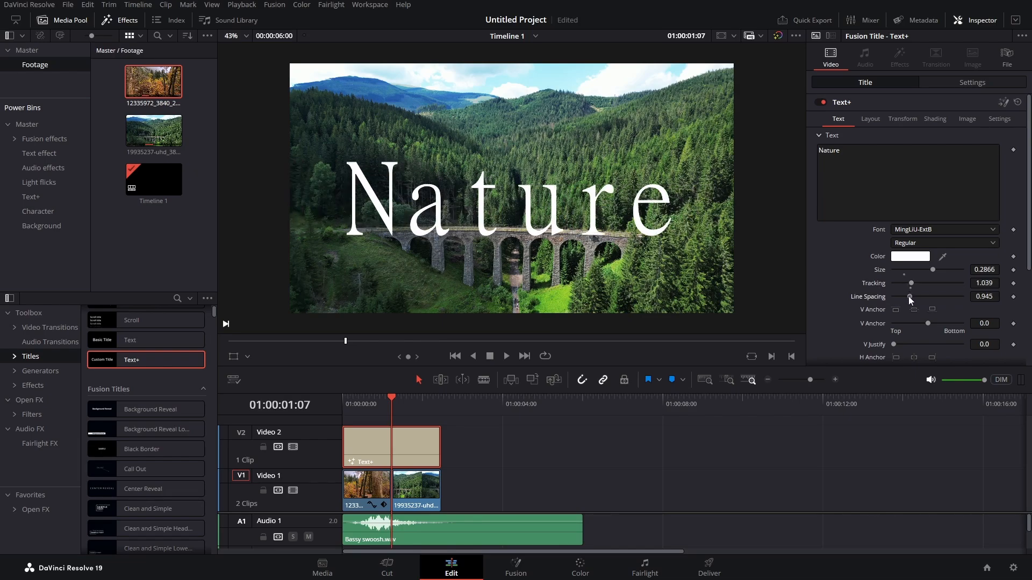
Reset the title's Line Spacing and Tracking to their defaults and save the project
double_click(866, 297)
double_click(874, 283)
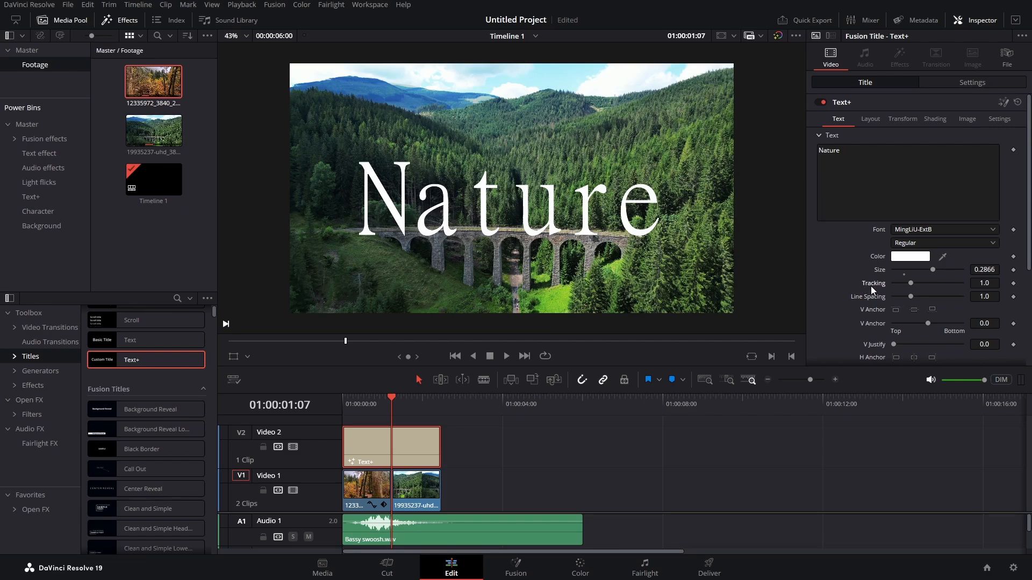
key("ctrl+s")
left_click(481, 450)
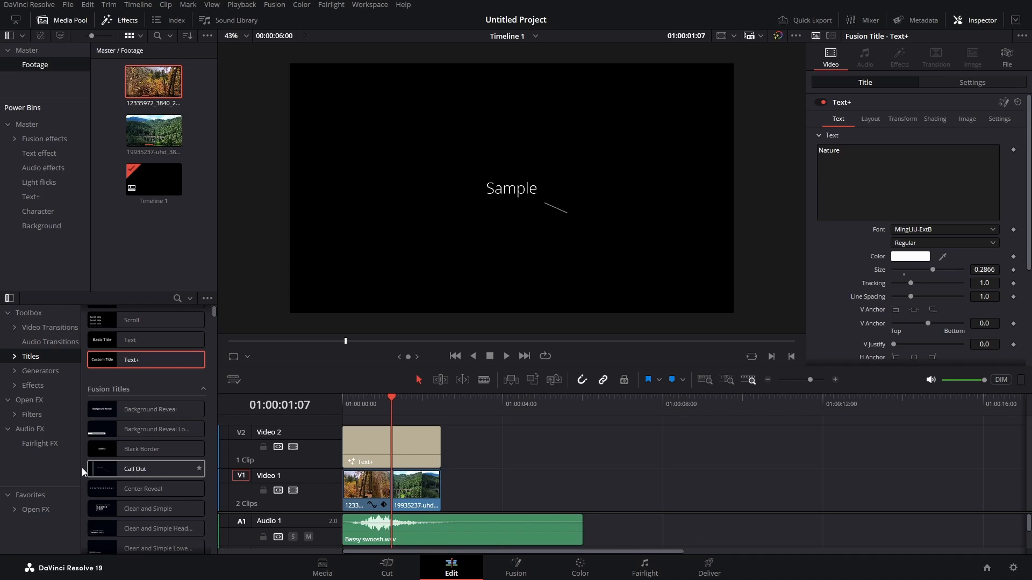
Replace the Text+ title on Video 2 with a Center Reveal title, shortened to about 1 second across the cut
scroll(134, 486, "down", 1)
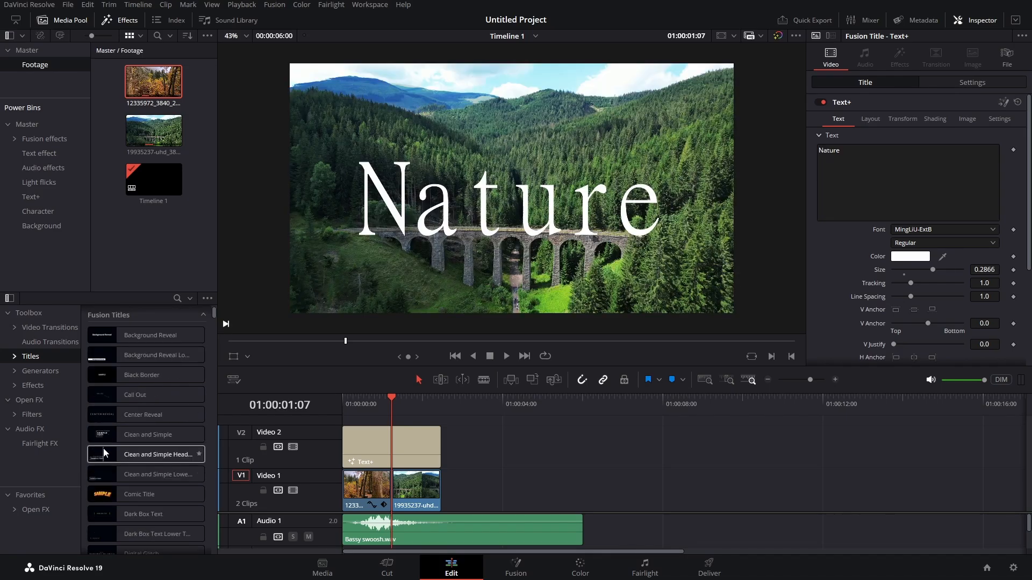
left_click(363, 437)
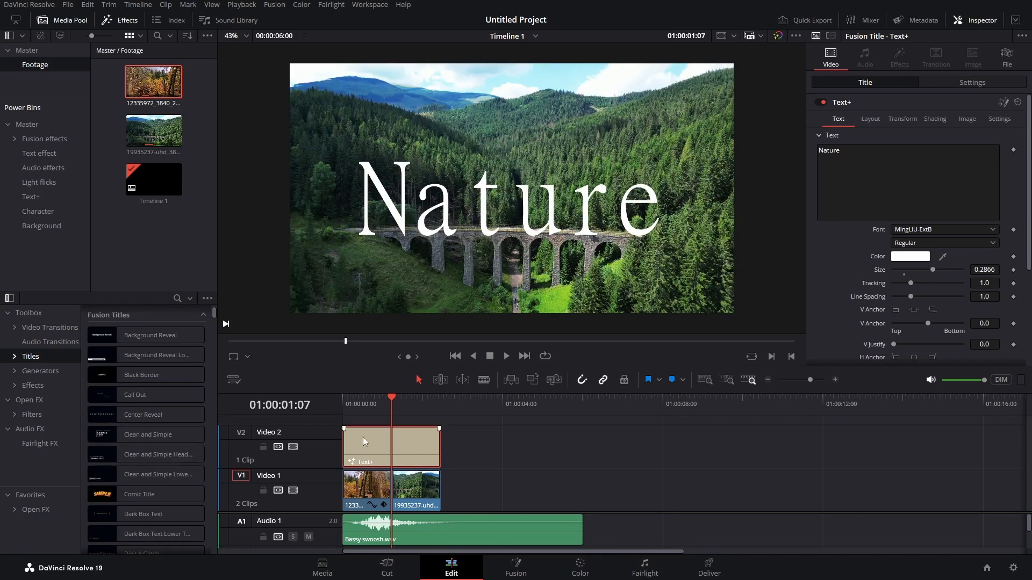
key("Delete")
left_click_drag(129, 415, 372, 446)
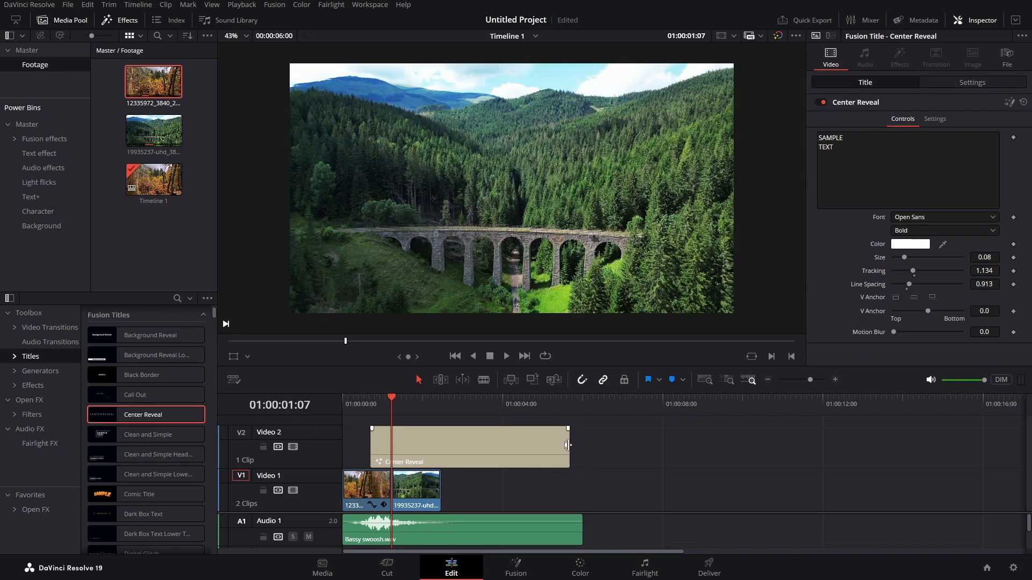
left_click_drag(568, 445, 410, 450)
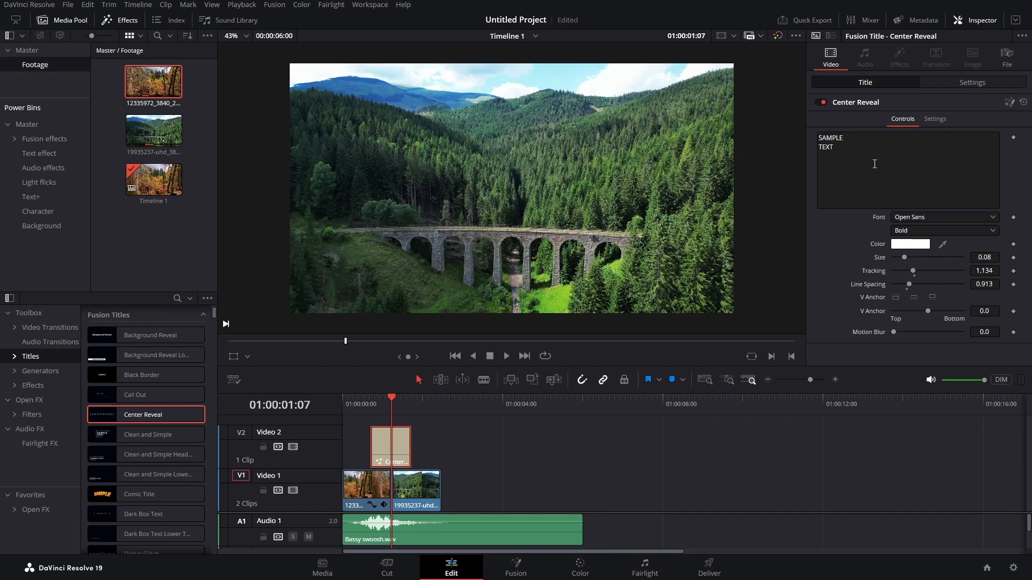
Replace the Center Reveal title's sample text with "NATURE" on the first line and "Forest" on the second
left_click(875, 164)
key("ctrl+a")
type("NATURE")
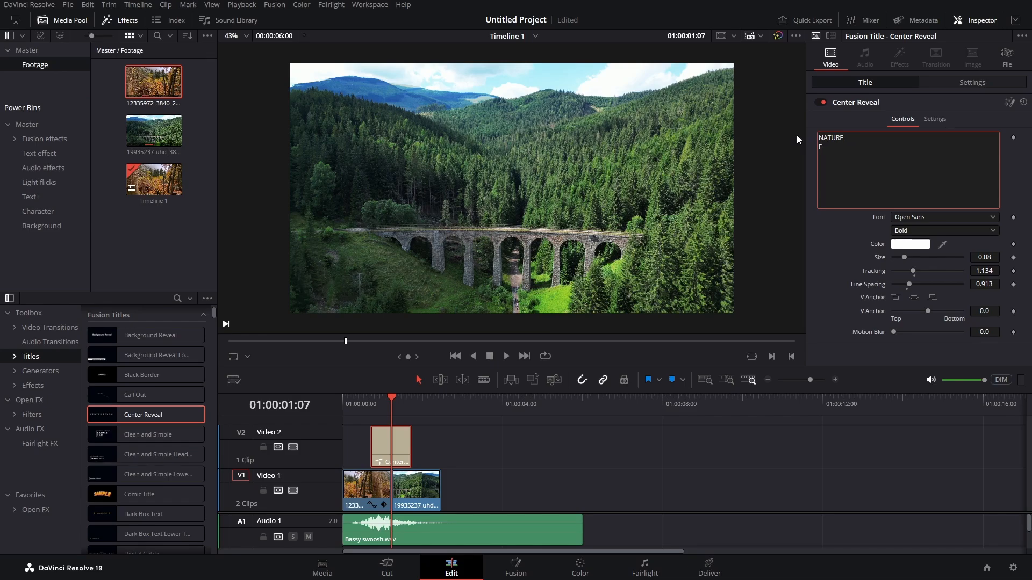
type("Forest")
left_click(487, 441)
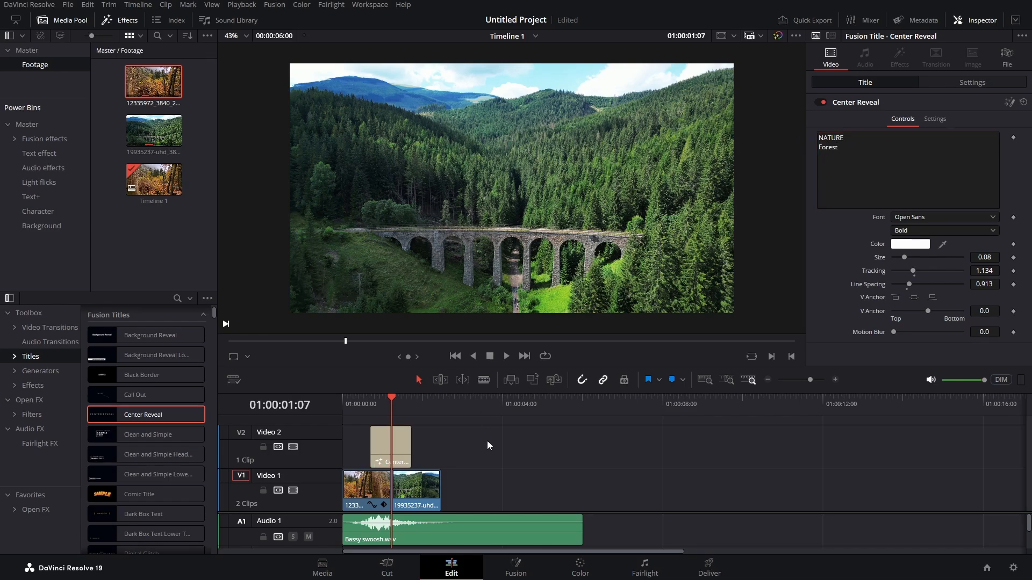
Lengthen the Center Reveal title to about 2 seconds over both clips and play its animation from 01:00:00:05
left_click_drag(390, 403, 407, 404)
mouse_move(412, 449)
left_mouse_down()
mouse_move(448, 448)
mouse_move(411, 461)
mouse_move(411, 450)
left_mouse_up()
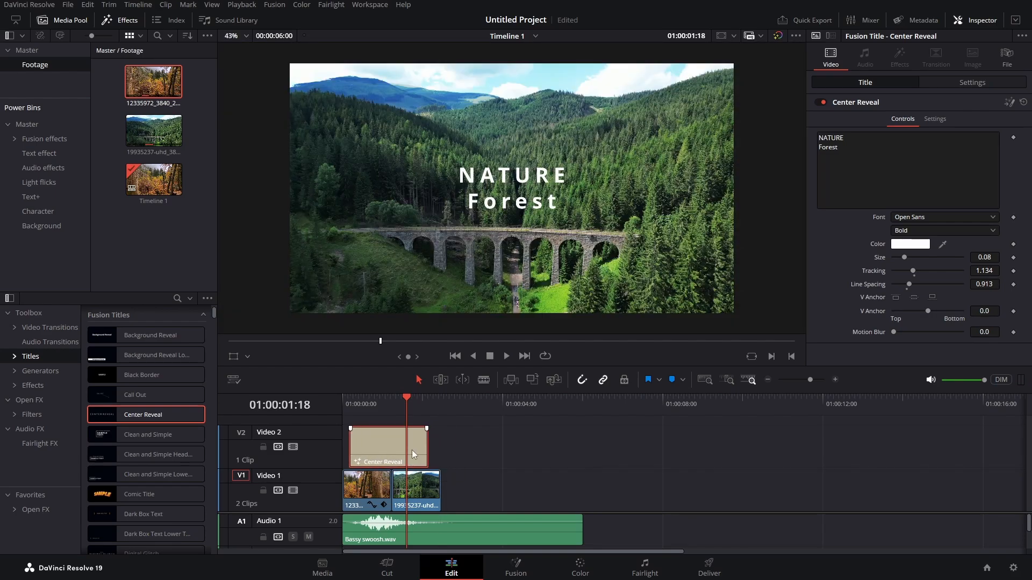
left_click_drag(407, 404, 349, 417)
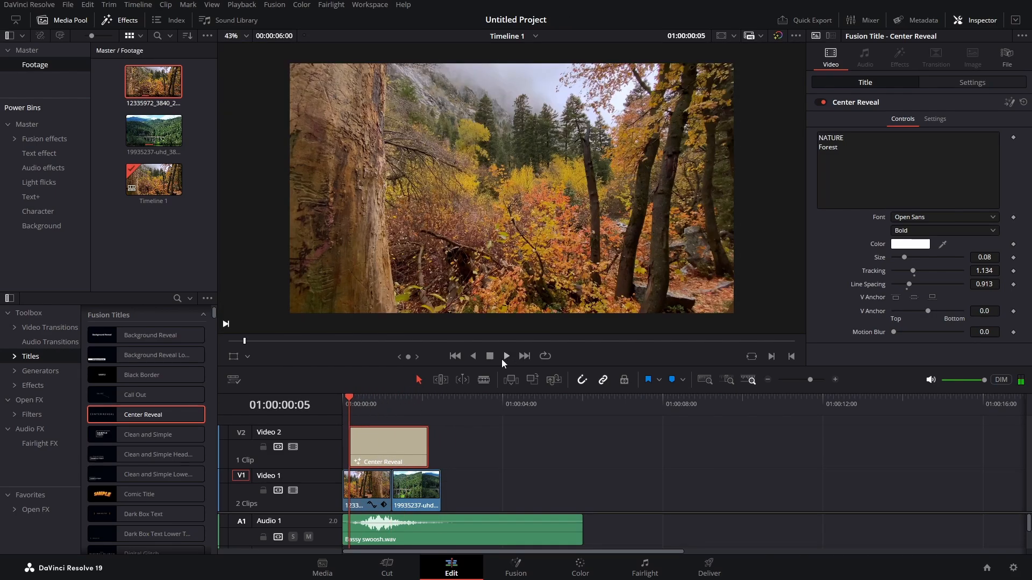
left_click(507, 356)
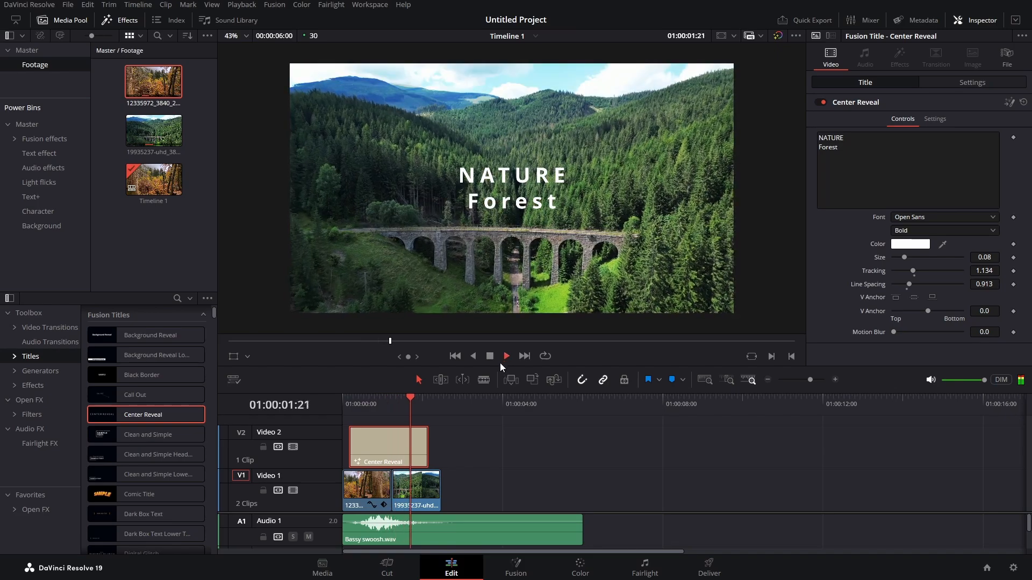
left_click(489, 356)
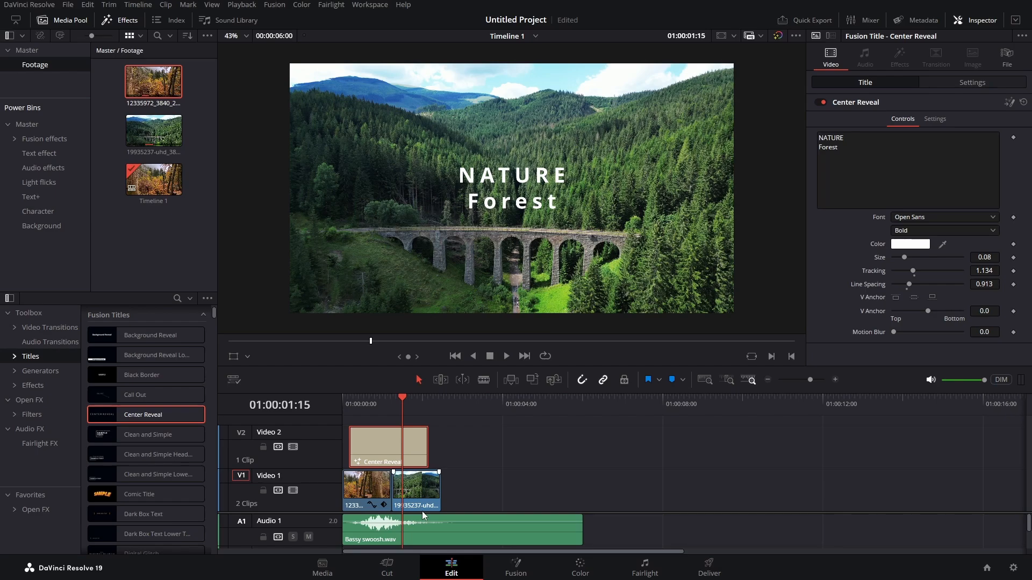
Delete the Center Reveal title and preview the Binoculars effect from the Fusion Effects on the bridge clip
key("Delete")
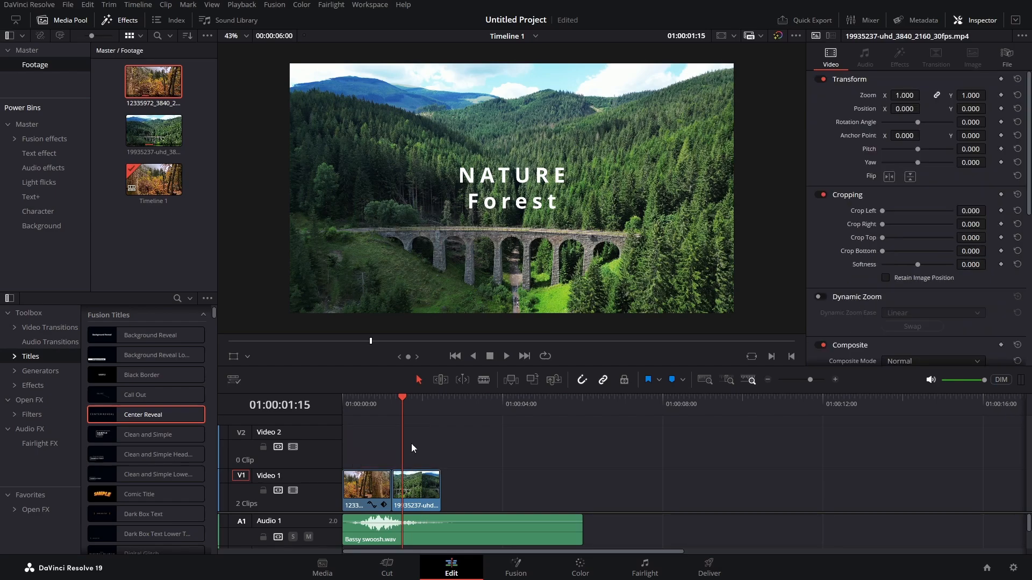
left_click(33, 385)
scroll(162, 403, "up", 1)
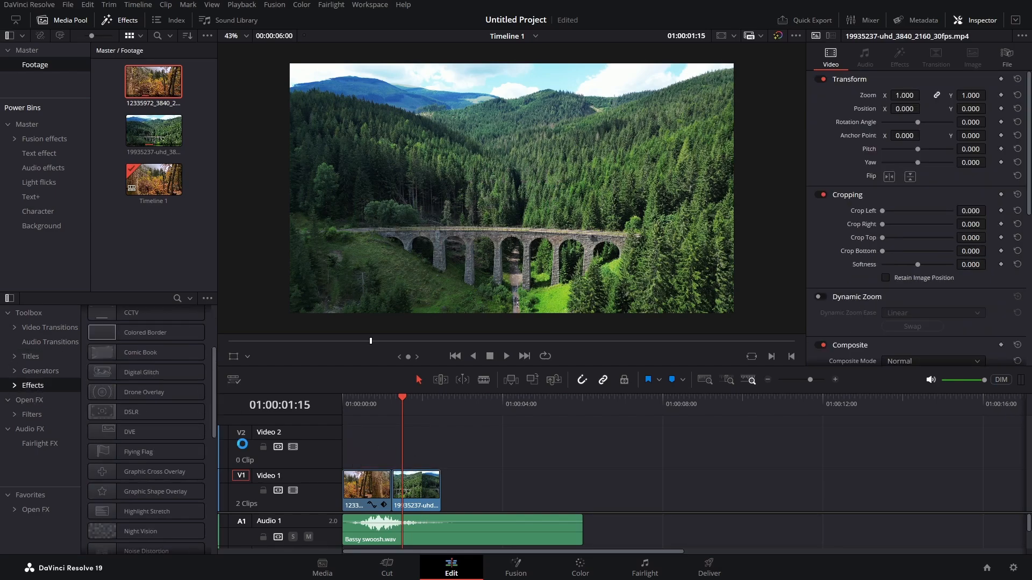
scroll(215, 378, "up", 5)
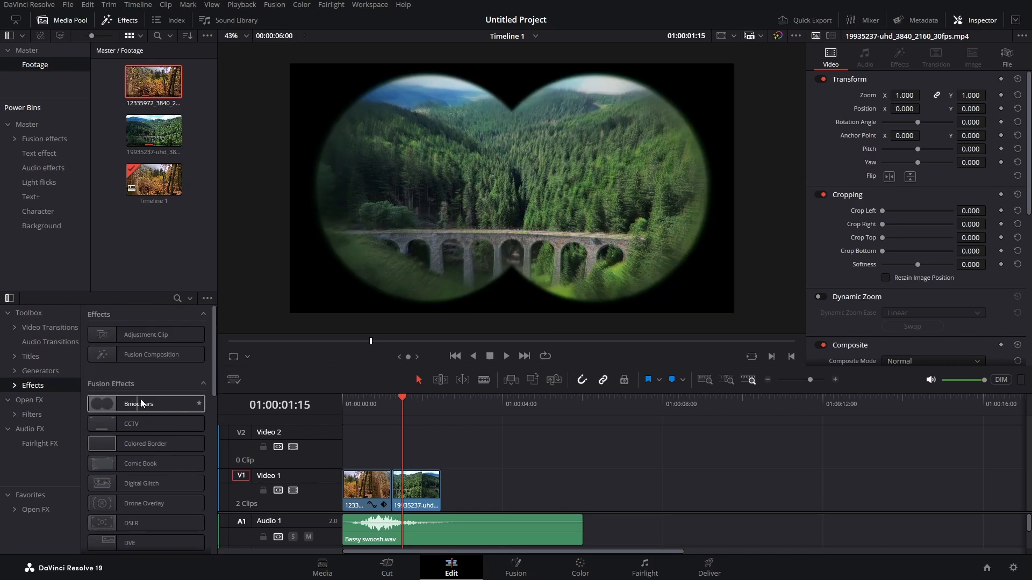
Apply the Binoculars effect to the bridge clip and play the timeline from 01:00:00:11 across the cut
left_click_drag(110, 404, 402, 486)
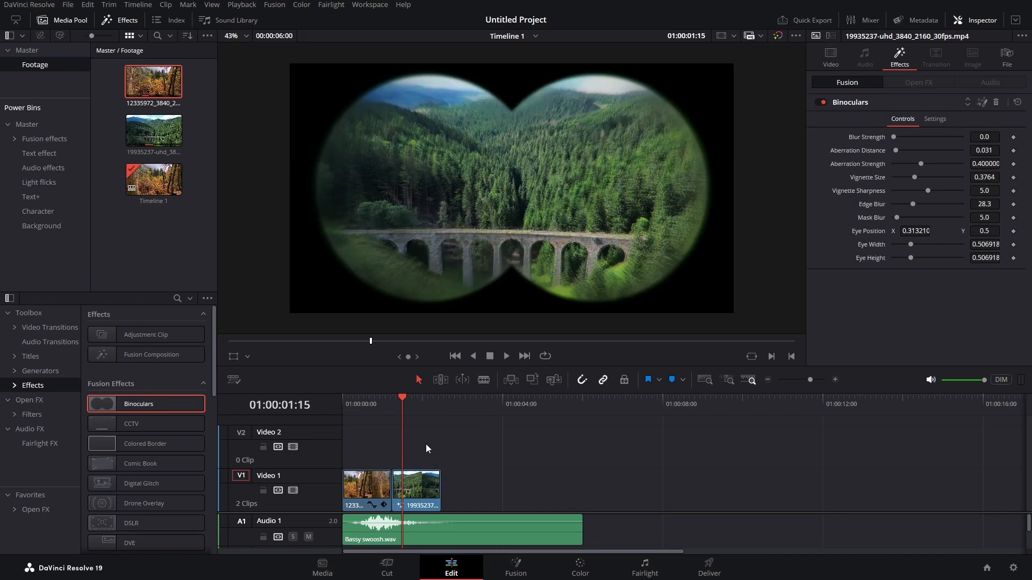
left_click_drag(405, 395, 356, 412)
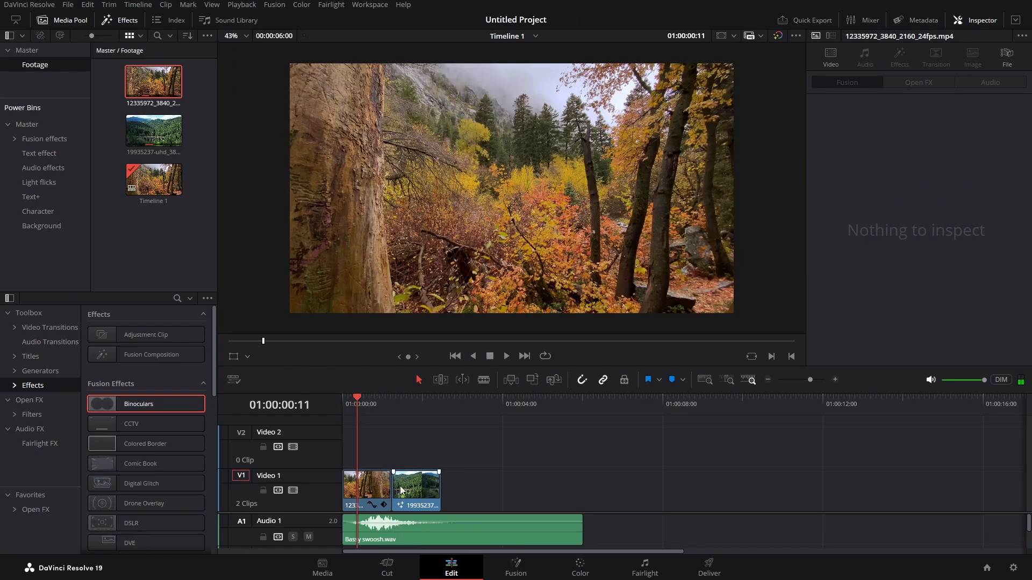
left_click(506, 355)
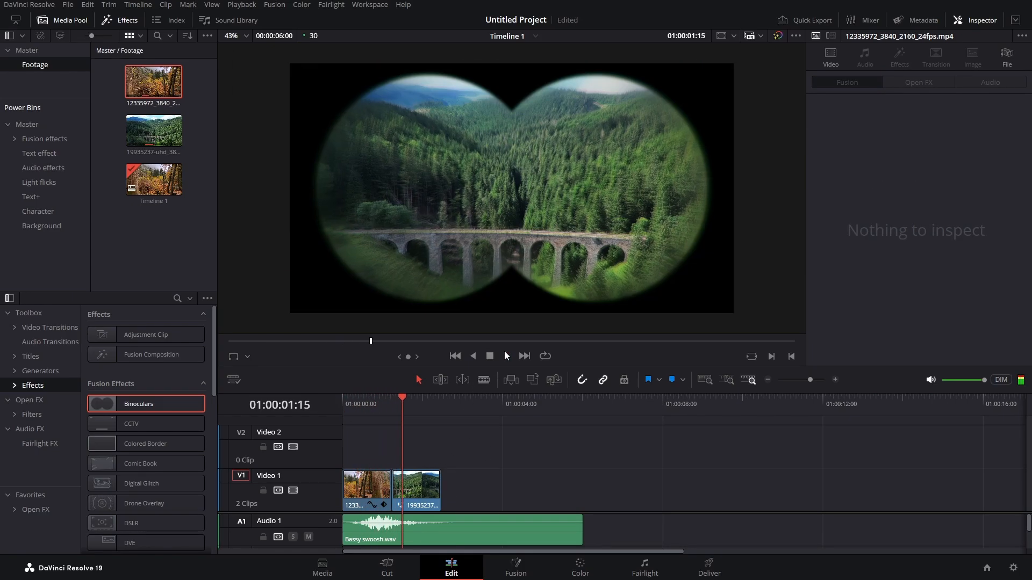
left_click(492, 356)
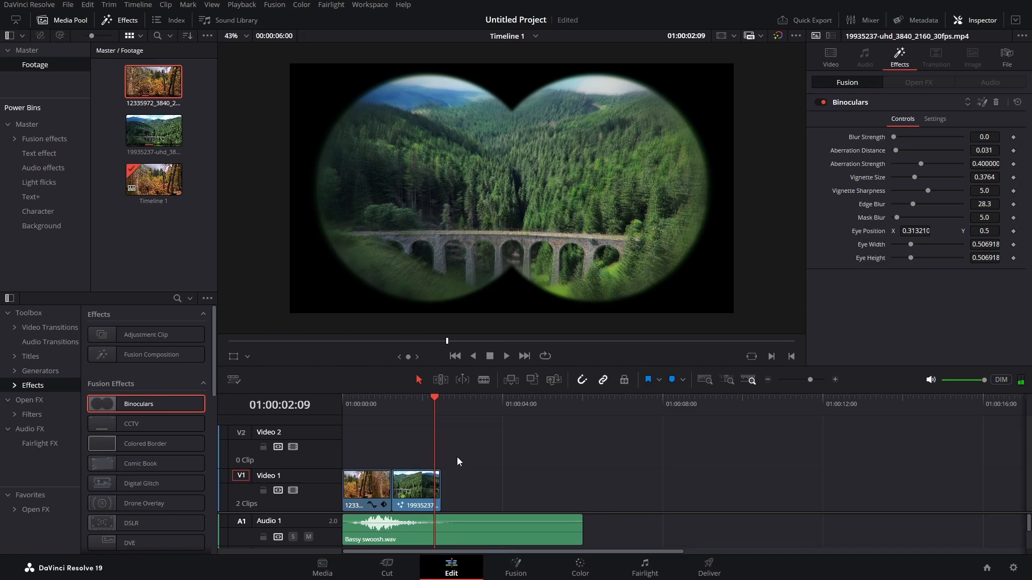
At 01:00:02:06, set the Binoculars' Blur Strength to 0.4, Aberration Distance to 0.236, Aberration Strength to 0.559 and Vignette Size to 0.5323
left_click_drag(434, 408, 430, 408)
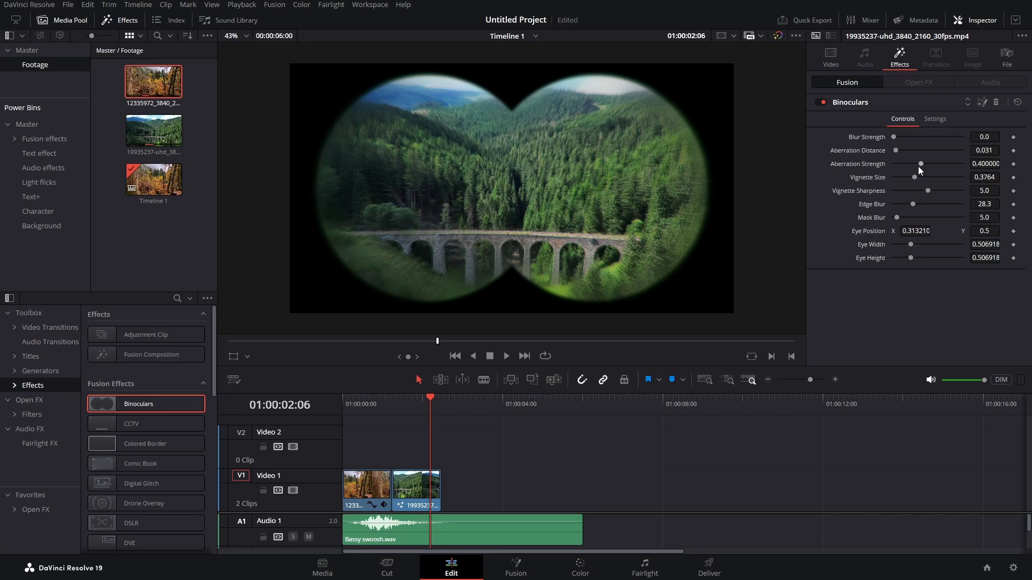
left_click(918, 137)
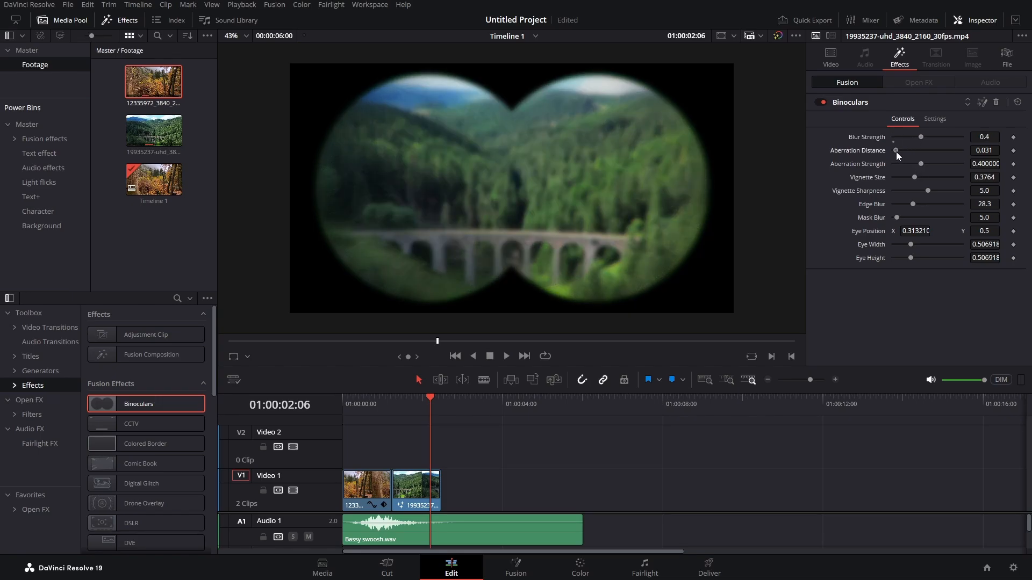
left_click_drag(895, 151, 926, 177)
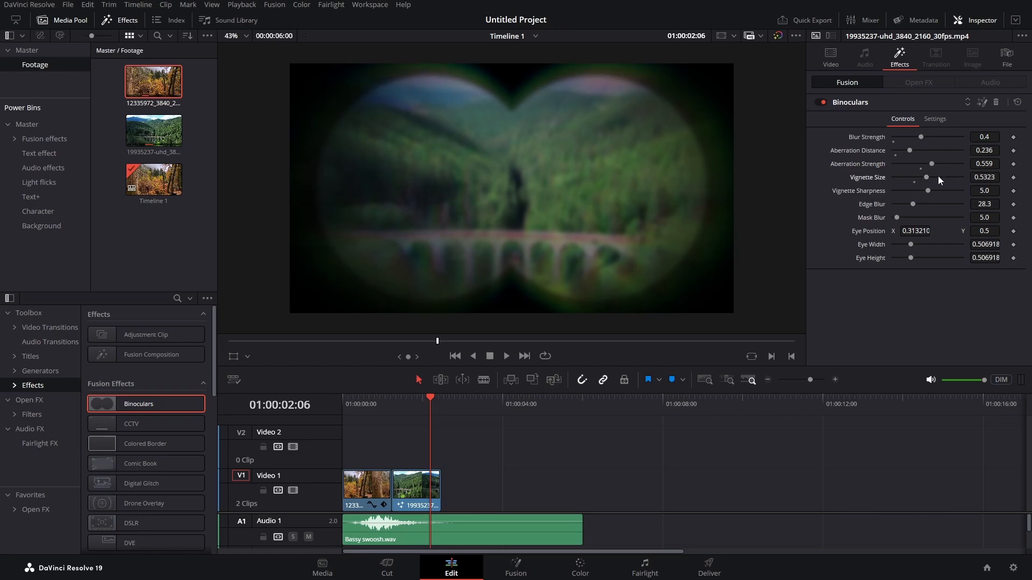
Turn the Binoculars effect off and on to compare, and remove it from the bridge clip
left_click(821, 102)
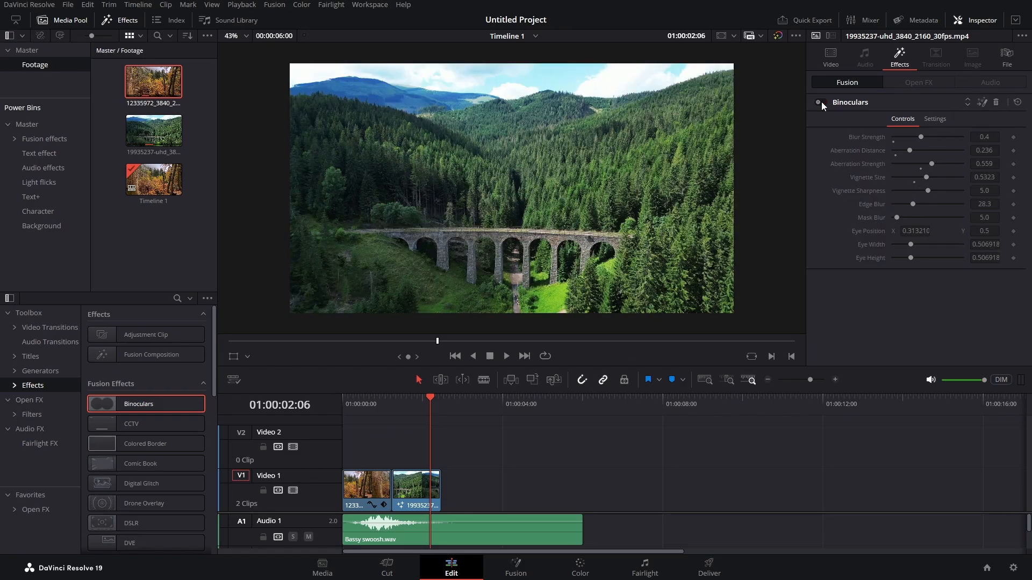
left_click(821, 102)
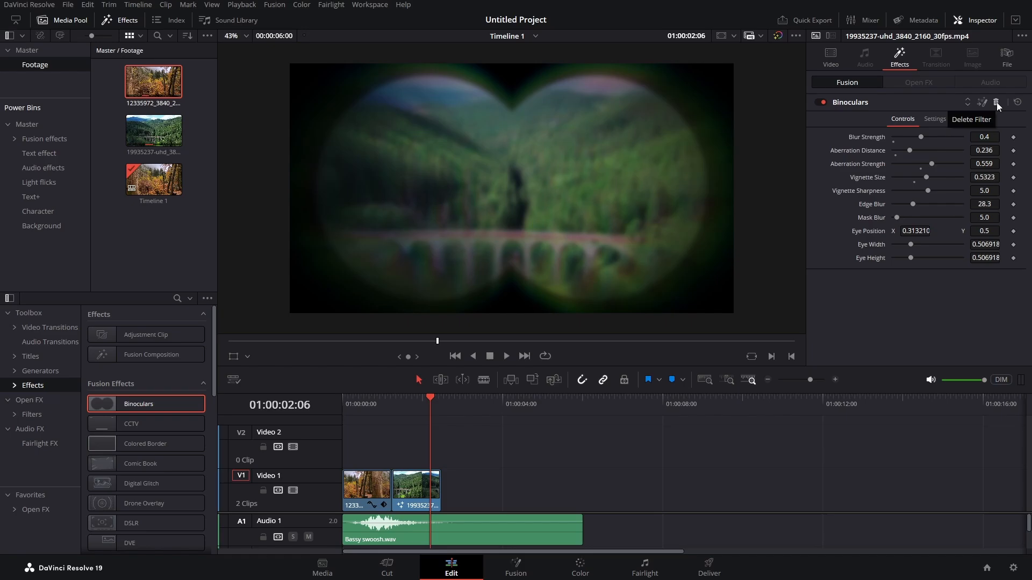
left_click(997, 102)
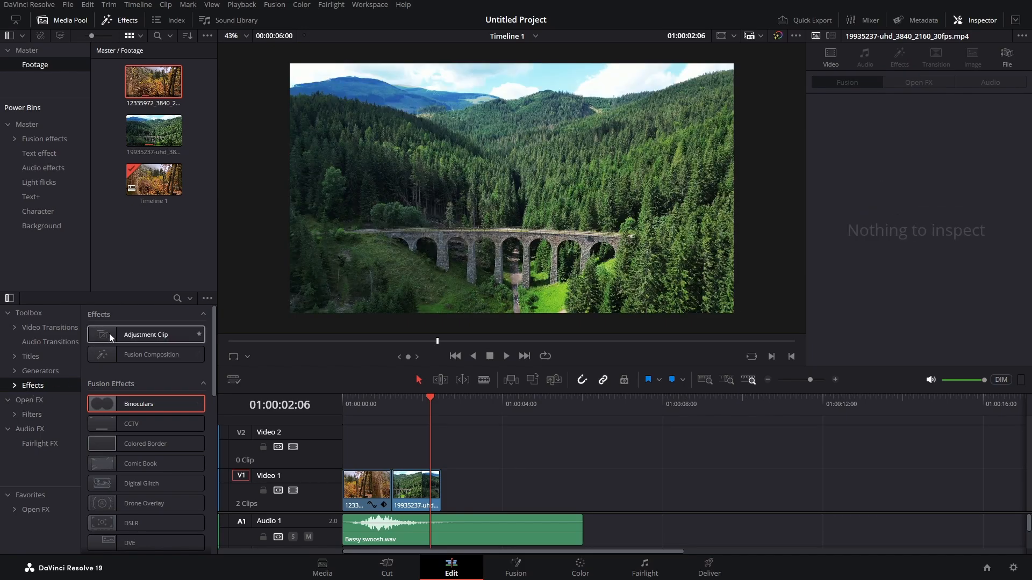
Add an Adjustment Clip at the start of Video 2, trim it to the end of the bridge clip and scrub back to 01:00:00:23
left_click_drag(111, 331, 344, 448)
left_click_drag(541, 441, 440, 442)
left_click_drag(429, 399, 373, 453)
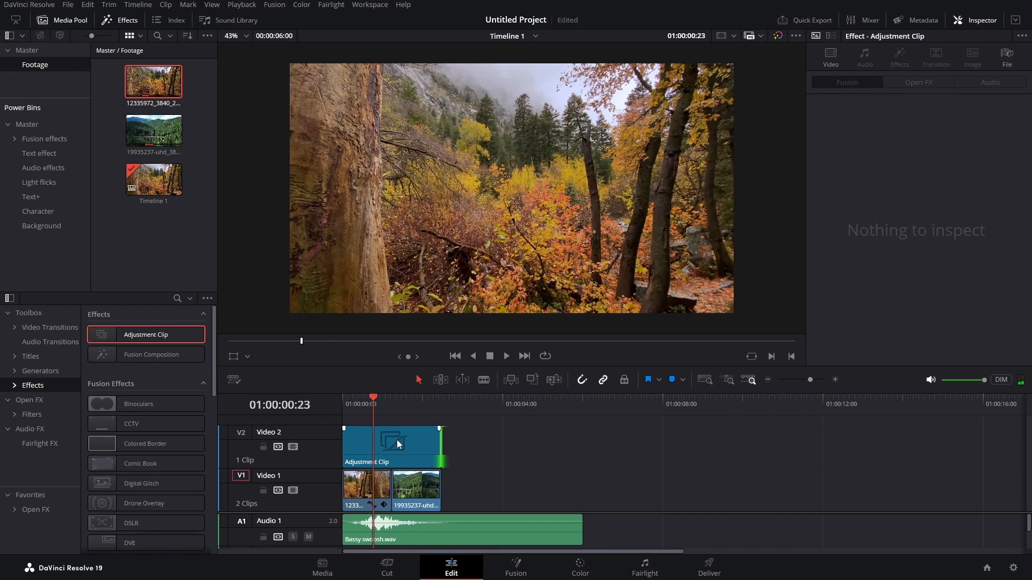
Set the adjustment clip's zoom to 3.080 and play the enlarged view across both clips
left_click(397, 439)
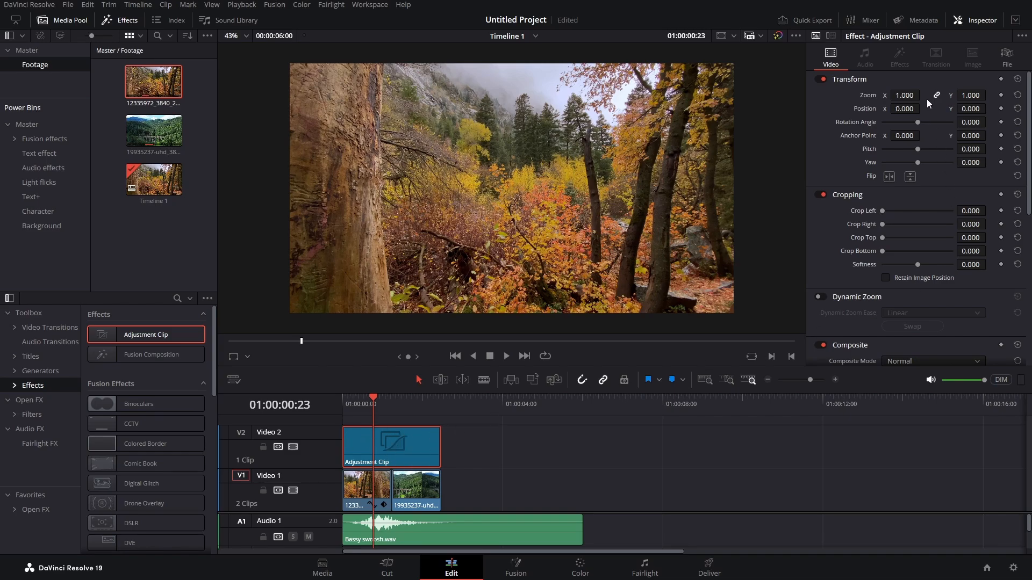
left_click_drag(898, 95, 927, 95)
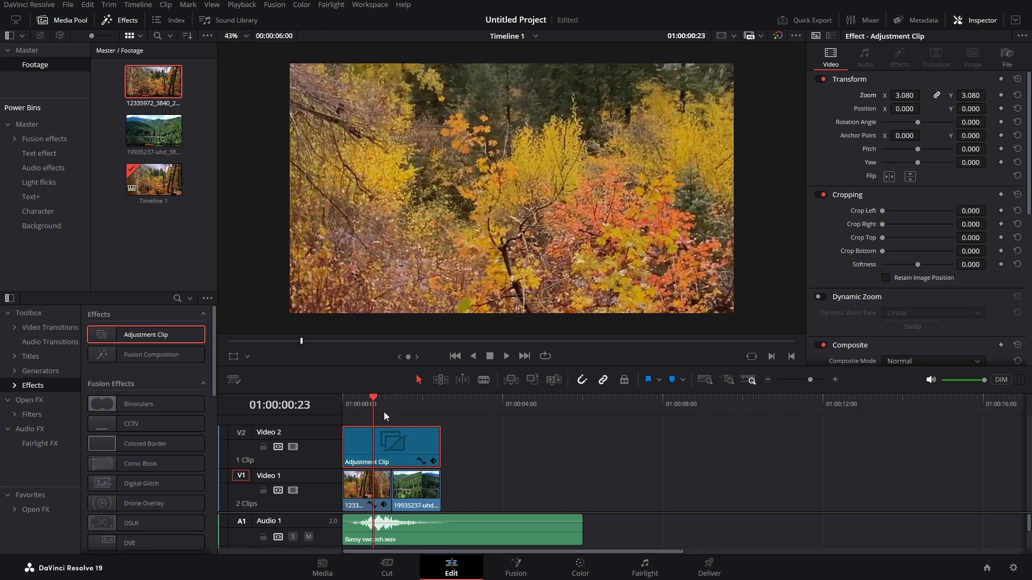
left_click(507, 355)
left_click(490, 357)
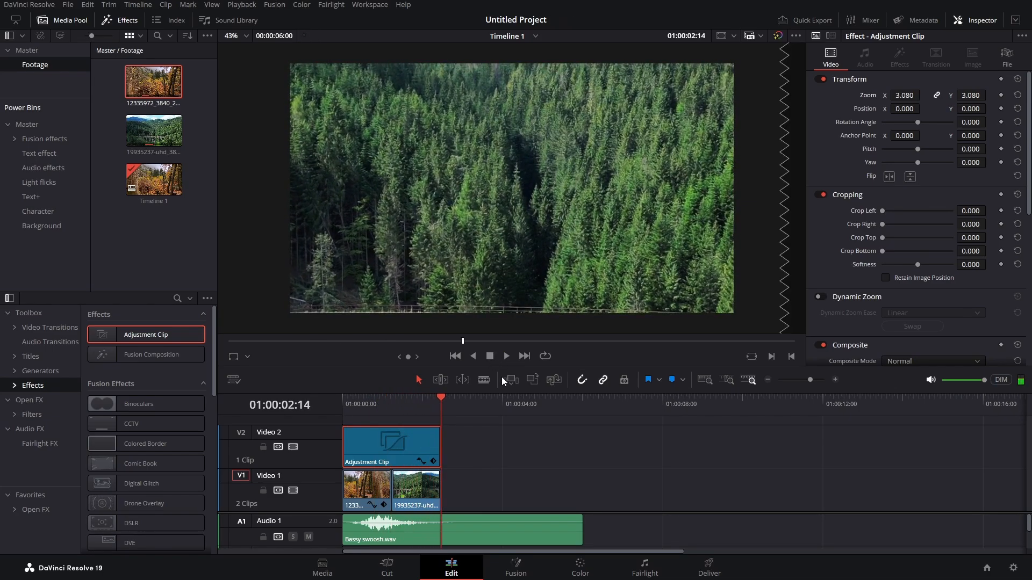
left_click_drag(441, 396, 357, 403)
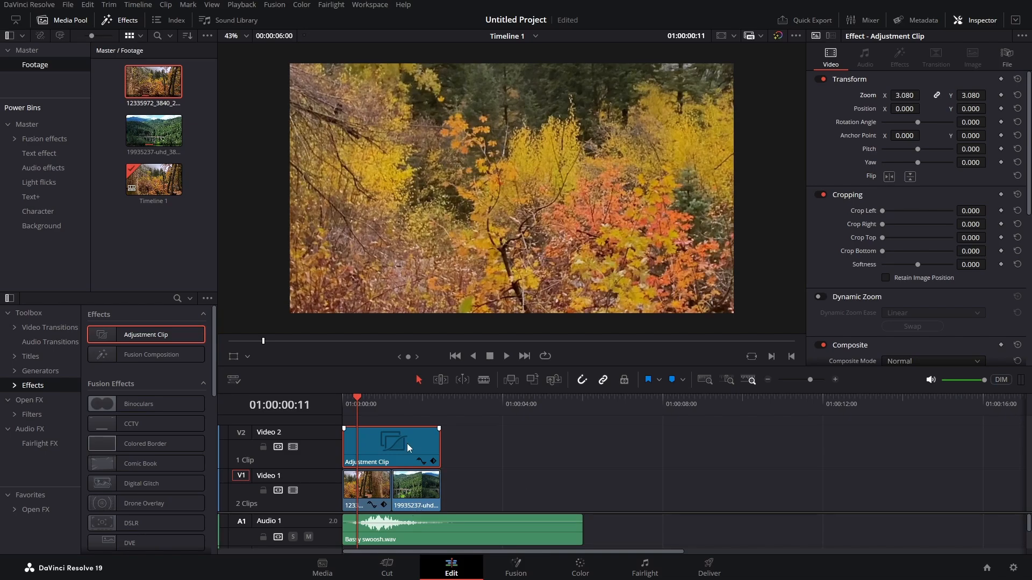
Compare the bridge clip's own transform settings with the adjustment clip's, and set the adjustment clip's zoom to 0.640
left_click(424, 498)
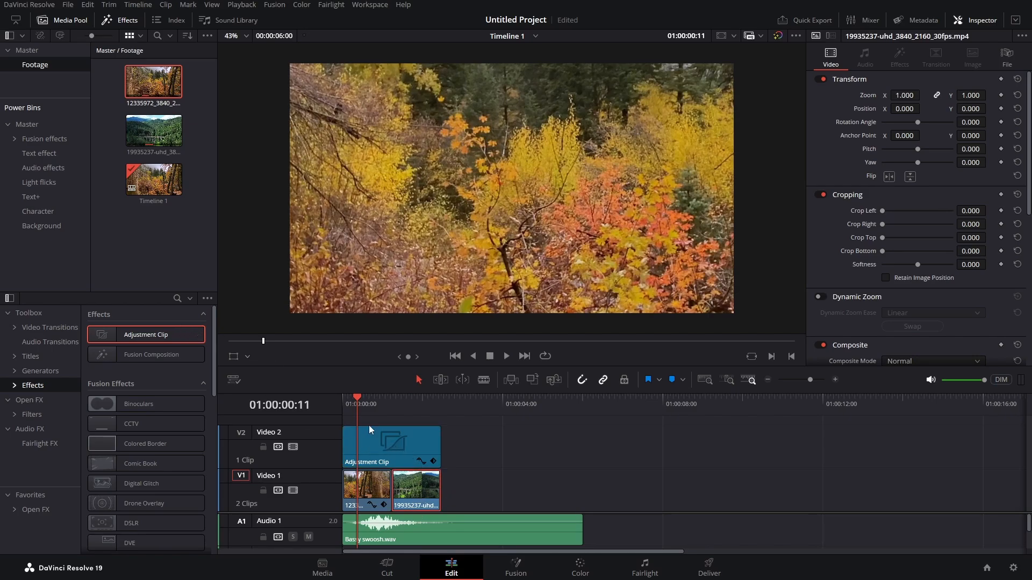
left_click(392, 440)
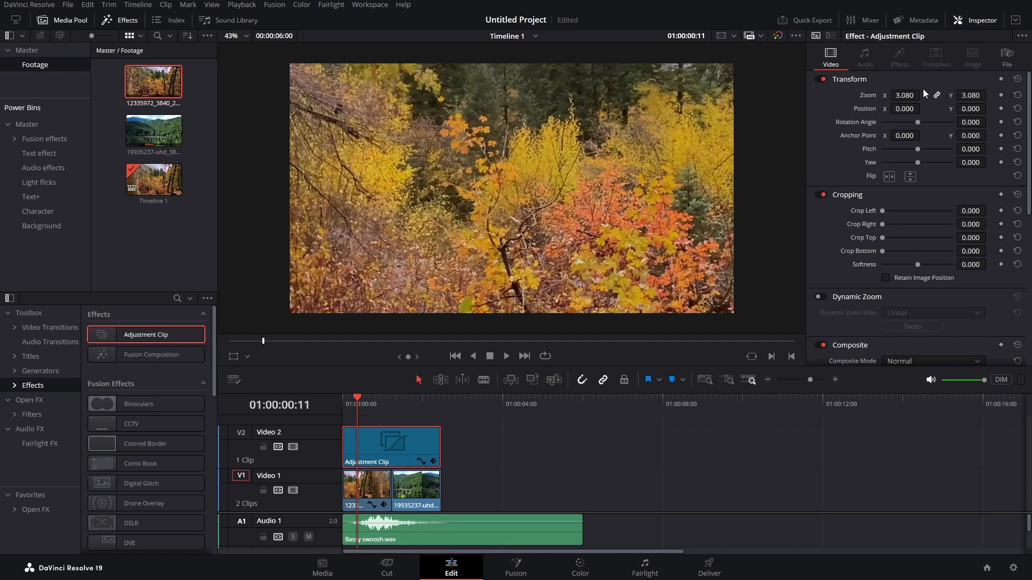
left_click_drag(905, 95, 867, 95)
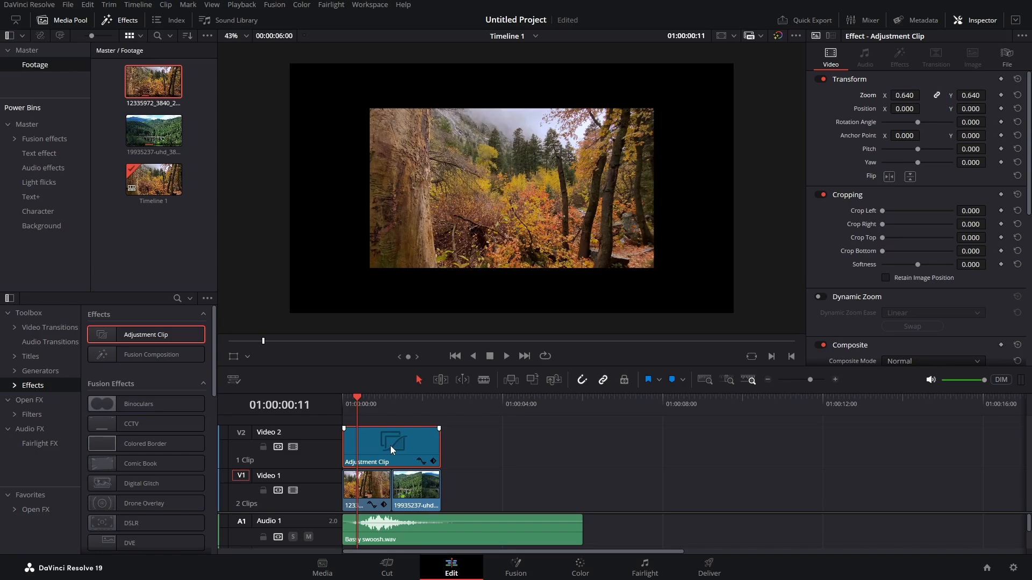
Replace the zoomed adjustment clip with a fresh one on Video 2, trimmed to cover both clips
mouse_move(390, 446)
left_mouse_down()
mouse_move(538, 443)
mouse_move(388, 443)
left_mouse_up()
key("Delete")
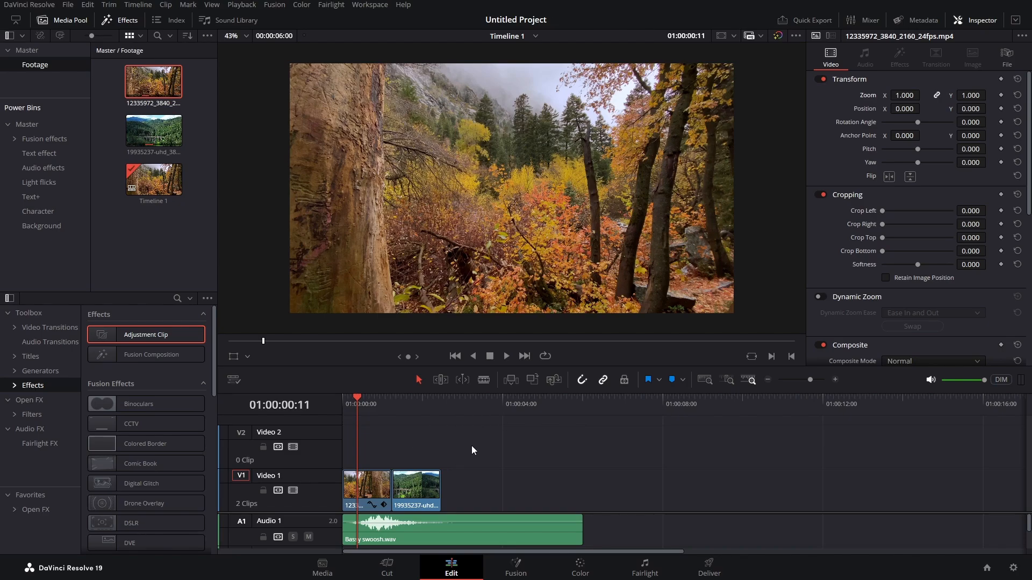
left_click_drag(135, 334, 341, 450)
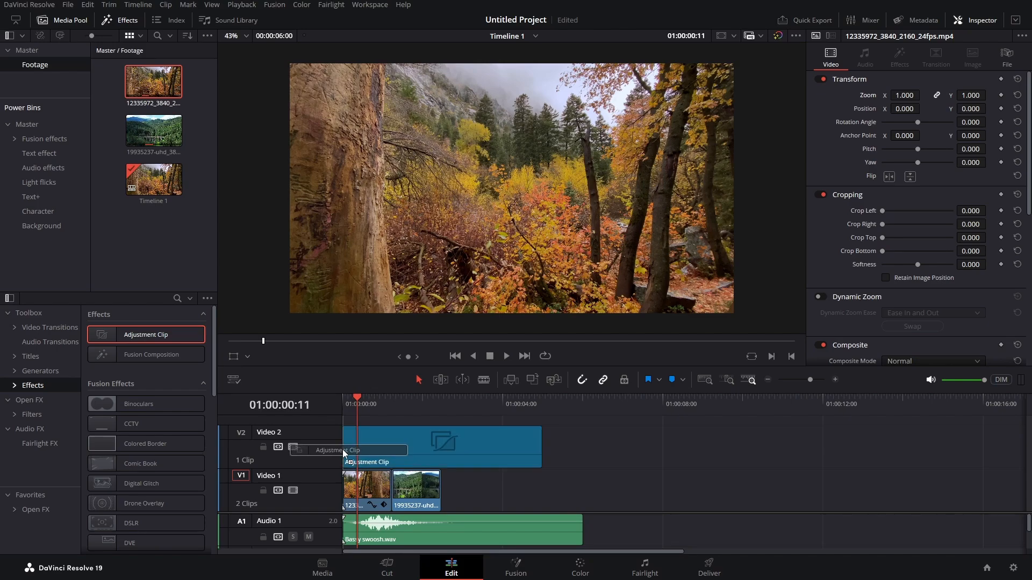
left_click_drag(542, 450, 440, 450)
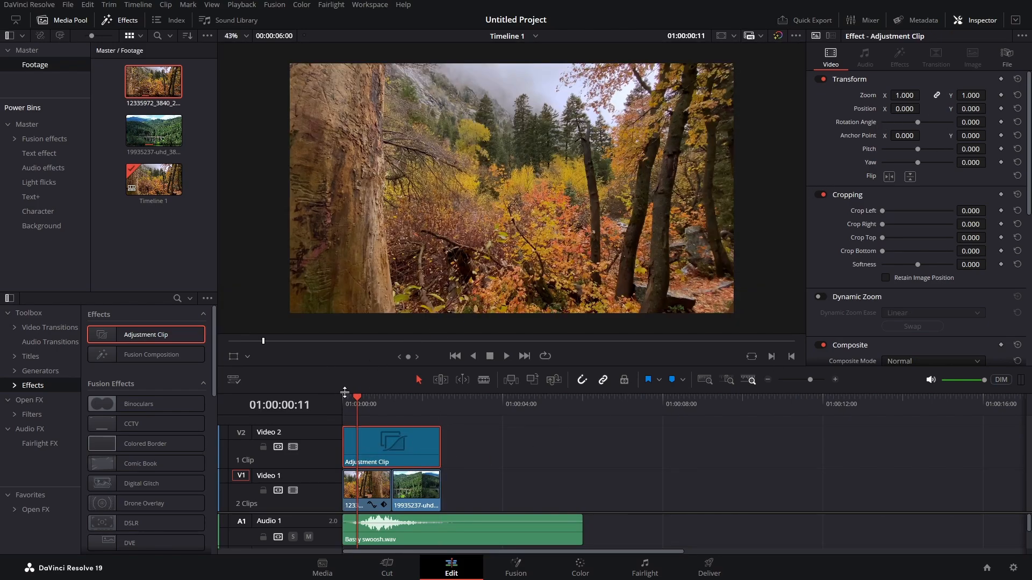
Keyframe the adjustment clip's zoom at 1.000 at the timeline start and 2.820 at 01:00:02:14
left_click_drag(359, 401, 343, 401)
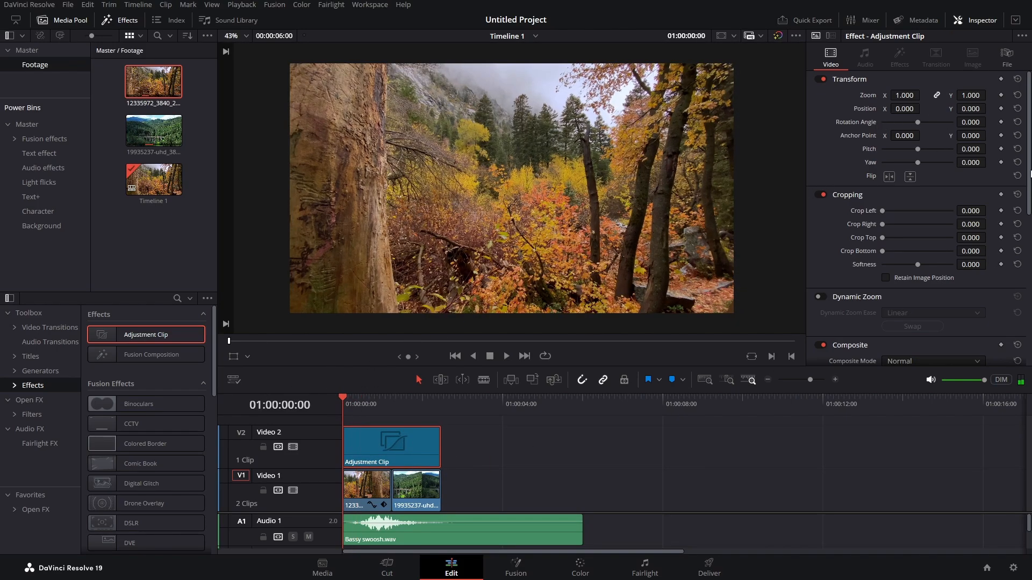
left_click(1000, 95)
left_click_drag(352, 398, 436, 418)
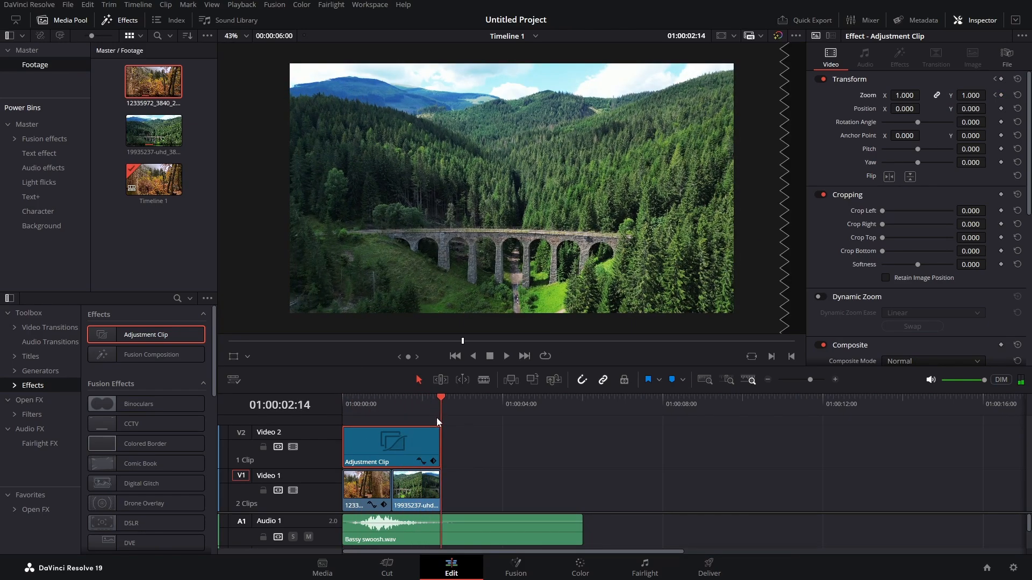
left_click(1000, 95)
left_click_drag(904, 95, 945, 95)
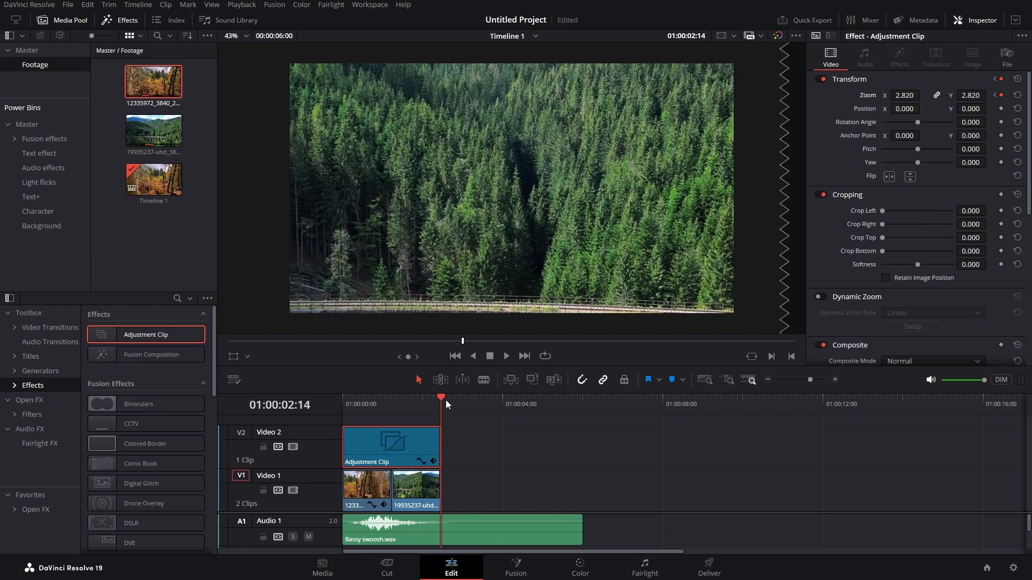
Play the keyframed zoom from the timeline start across both clips, and replay it from the start
left_click_drag(446, 400, 302, 405)
left_click(506, 356)
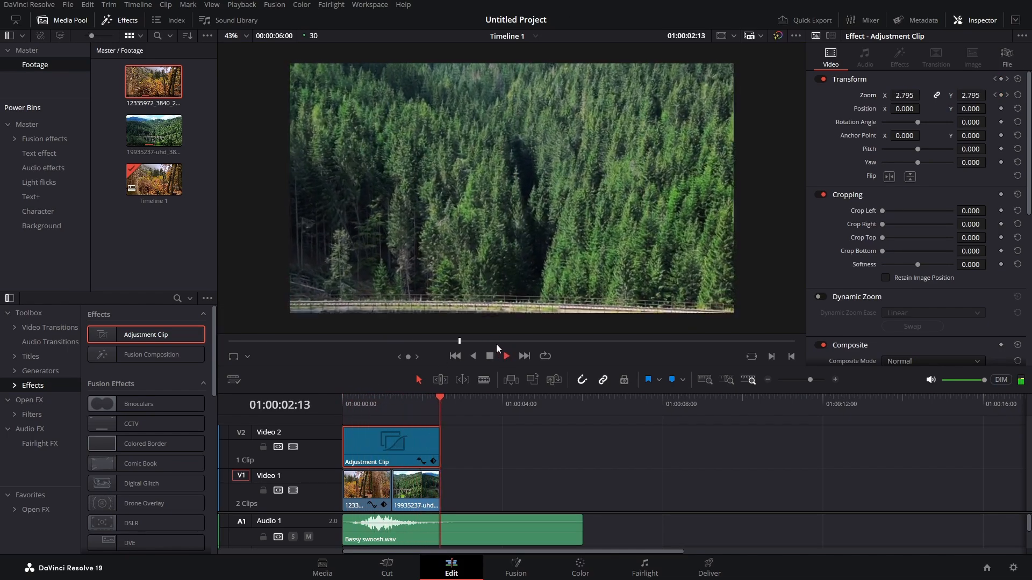
left_click(476, 402)
left_click_drag(476, 401, 344, 404)
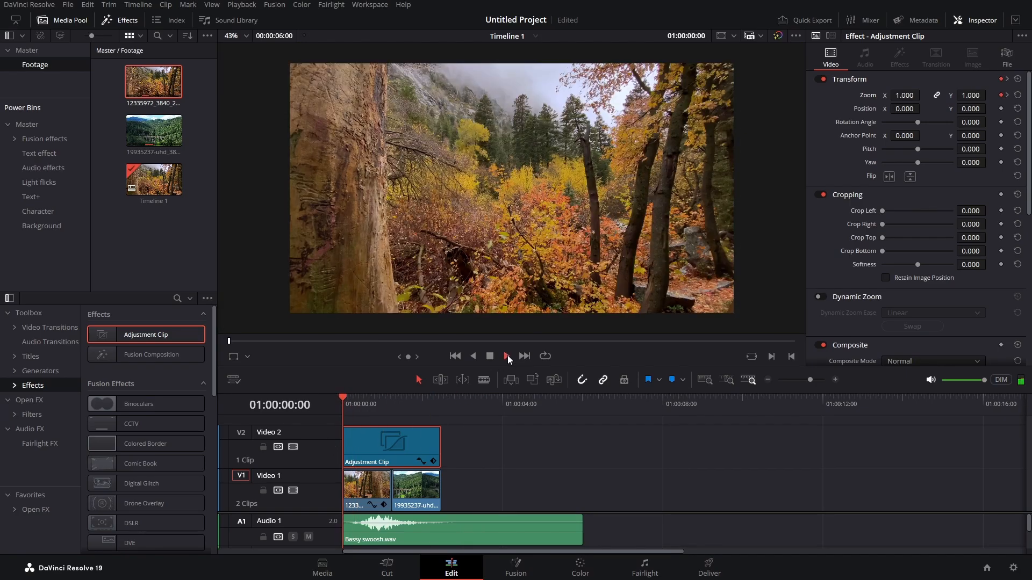
left_click(507, 356)
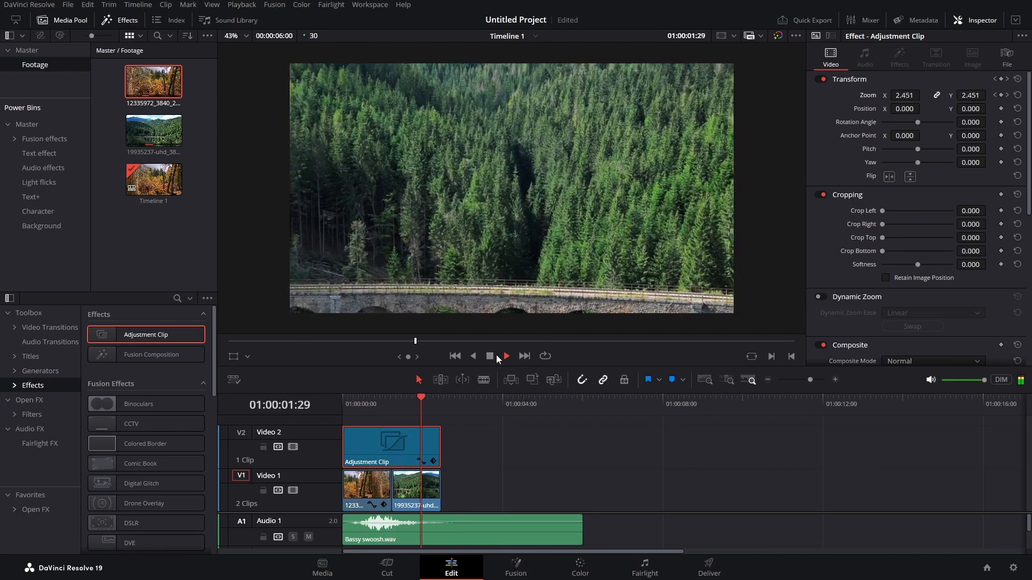
left_click(495, 355)
Swap the adjustment clip for a Fusion Composition on Video 2, and delete that composition from the track
key("Delete")
left_click(127, 354)
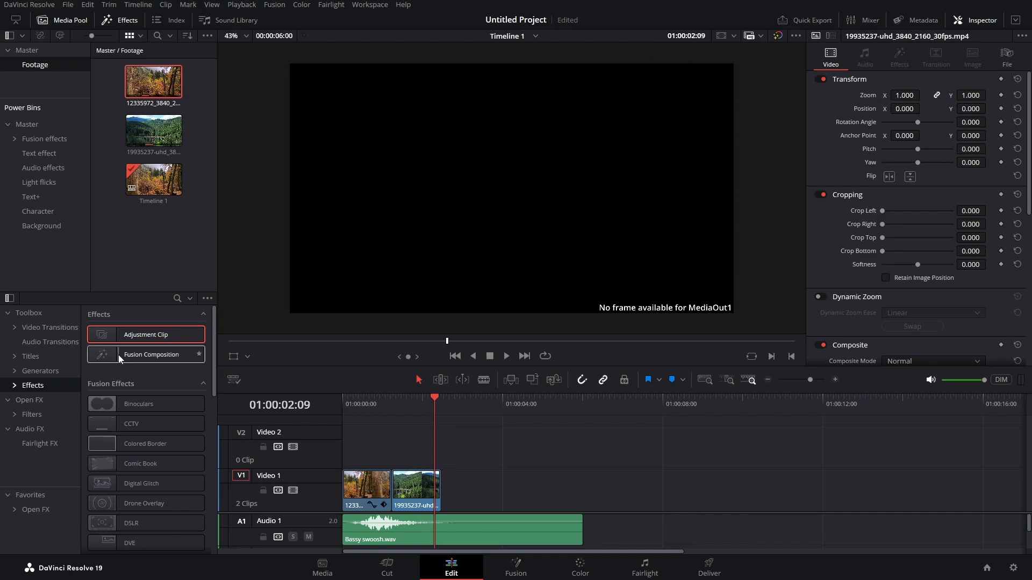
left_click_drag(126, 355, 339, 444)
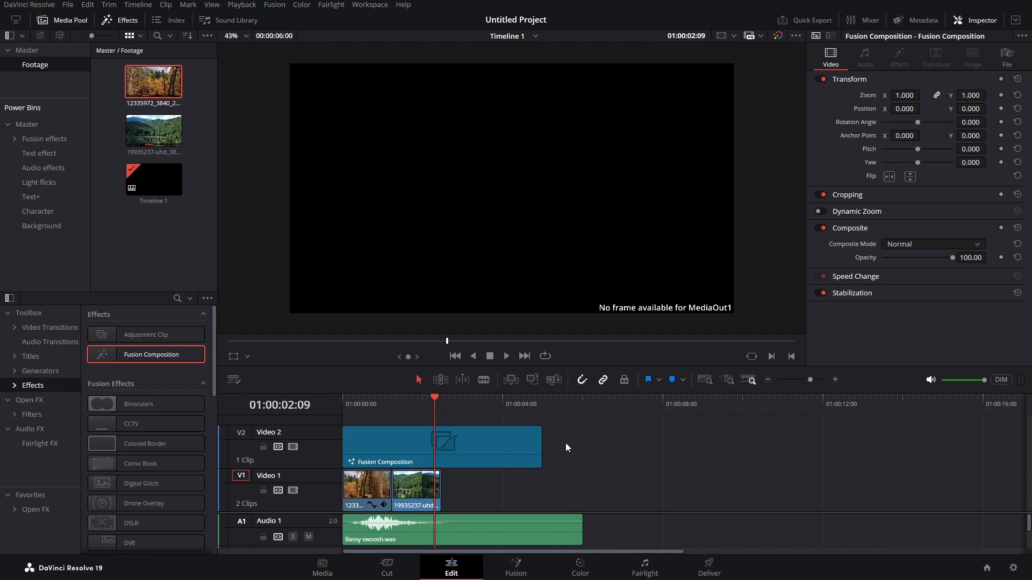
left_click(517, 445)
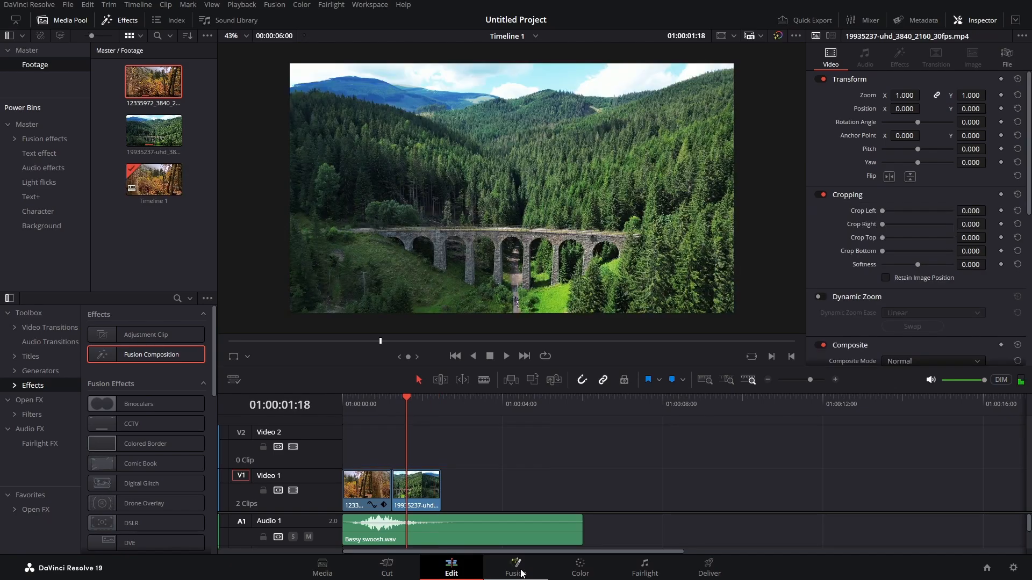
Open the bridge clip on the Fusion page at 01:00:01:18 and examine its MediaIn1 and MediaOut1 nodes
left_click(521, 570)
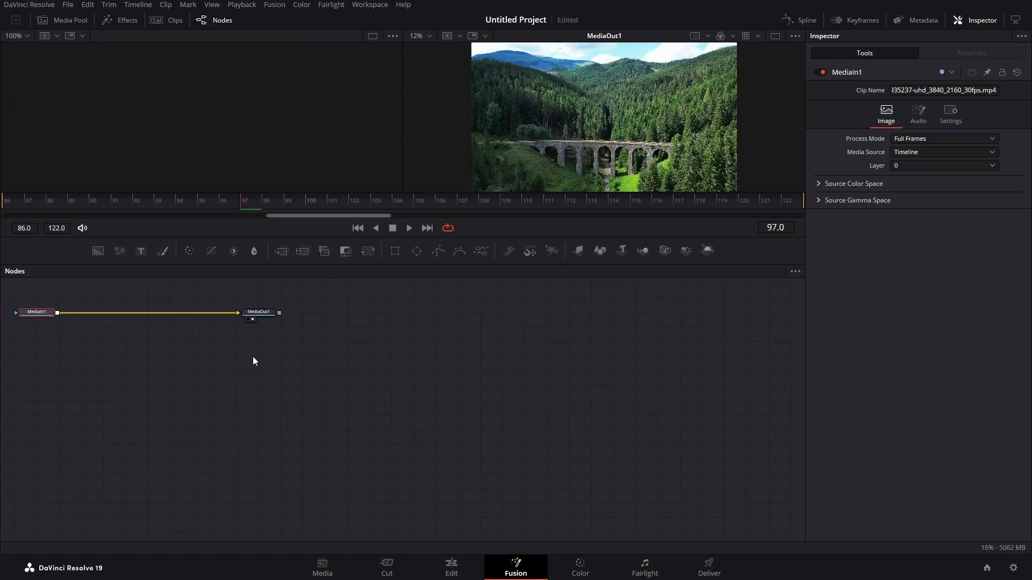
left_click_drag(297, 372, 457, 438)
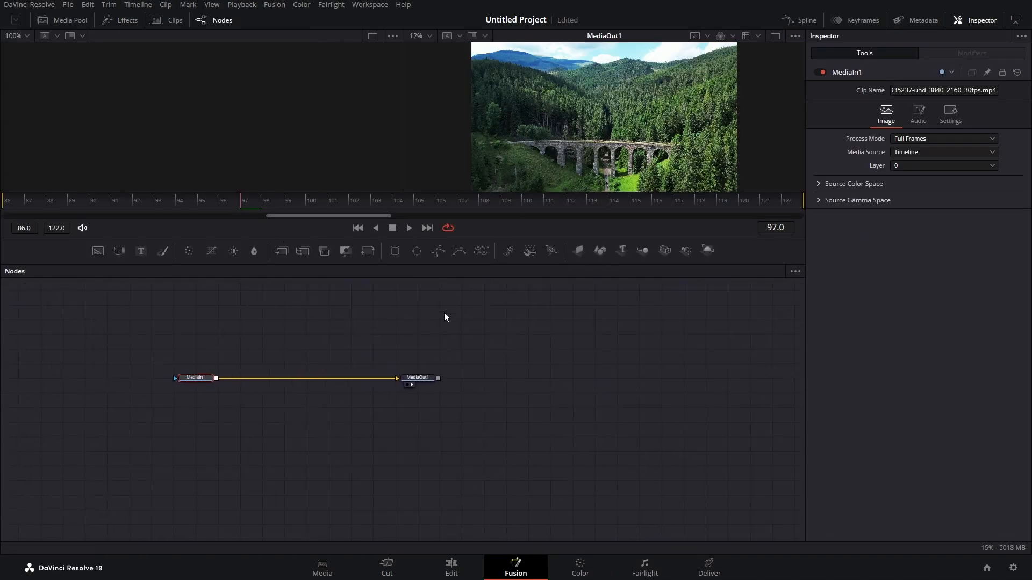
left_click_drag(454, 358, 438, 410)
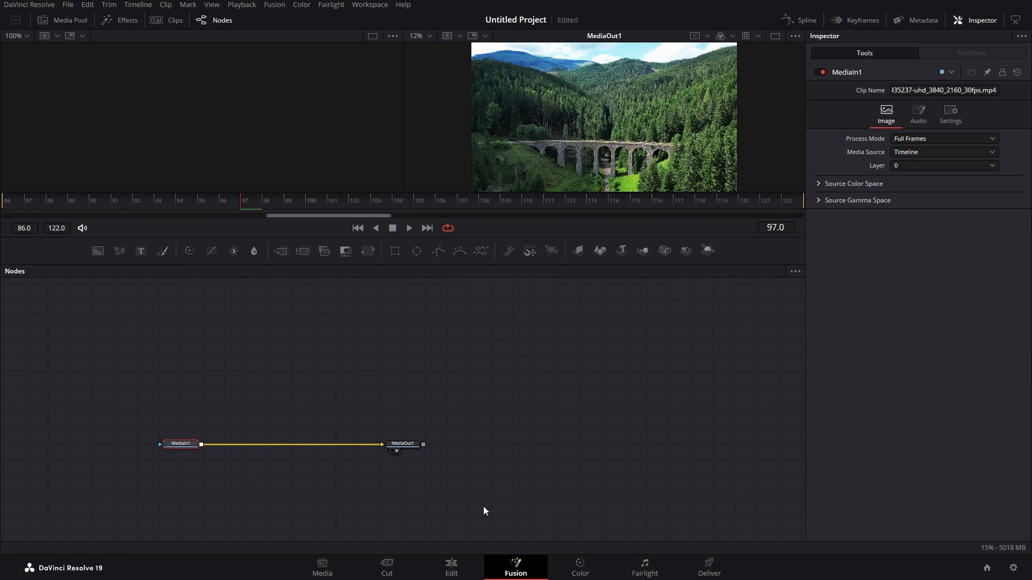
On the Color page, shift the bridge clip's Offset to 23.00, 24.74 and 26.34, and select the 4E_Life 15 LUT
left_click(577, 562)
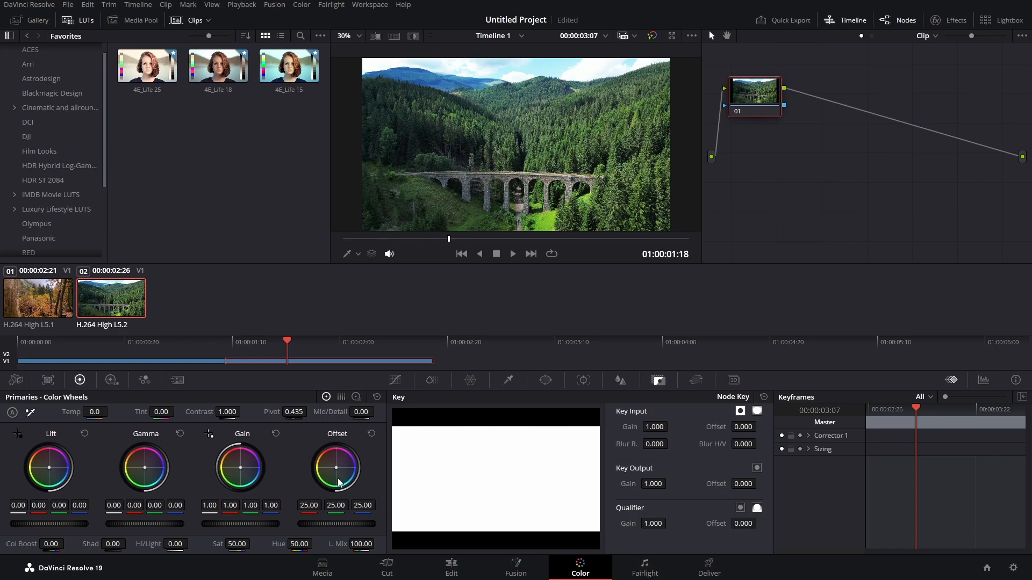
mouse_move(339, 482)
left_mouse_down()
mouse_move(345, 489)
mouse_move(339, 483)
left_mouse_up()
left_click_drag(337, 468, 335, 468)
left_click(278, 65)
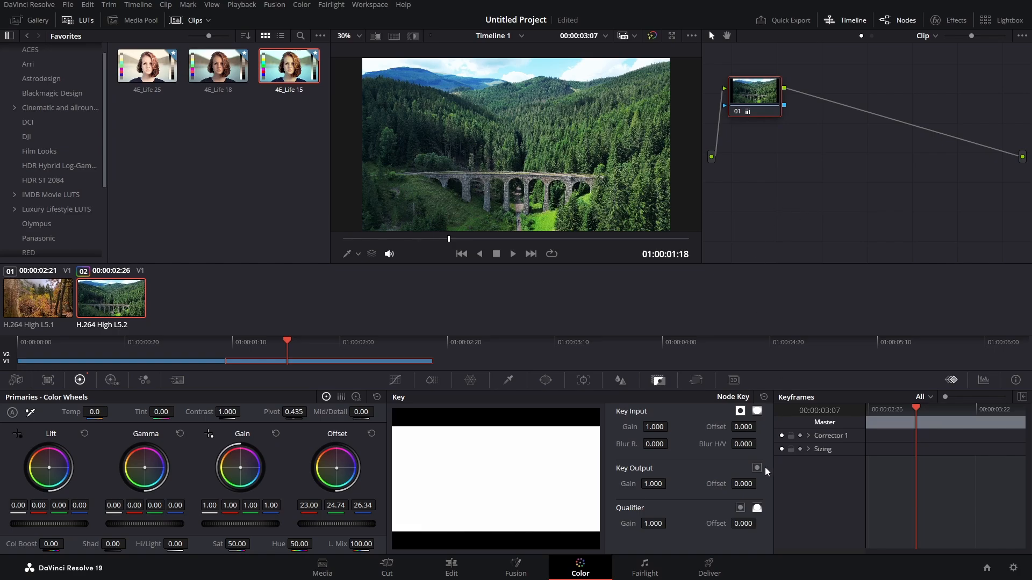
Look at the Fairlight page, and move the playhead to the timeline start at 01:00:00:00 on the Deliver page
left_click(643, 569)
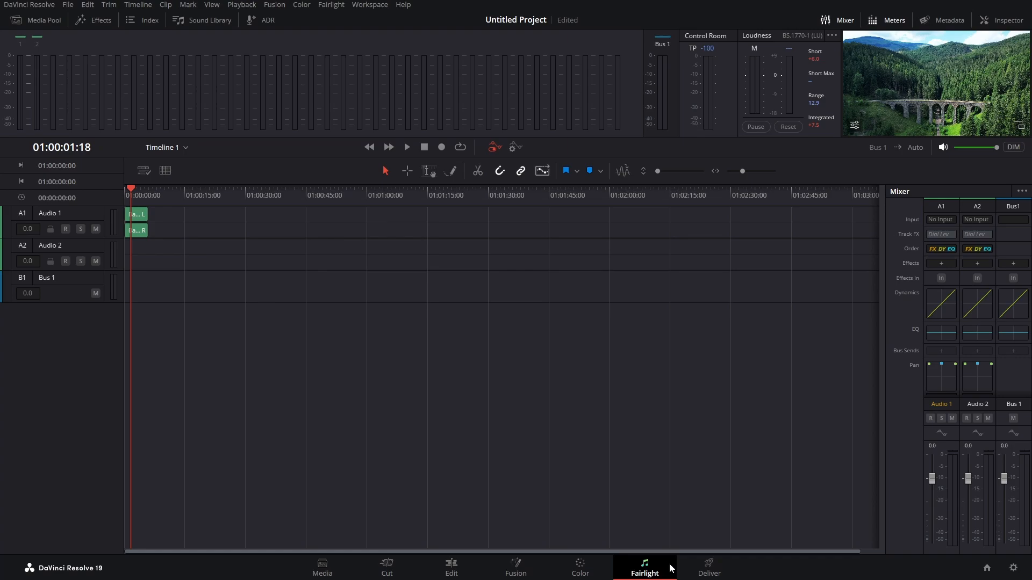
left_click(712, 568)
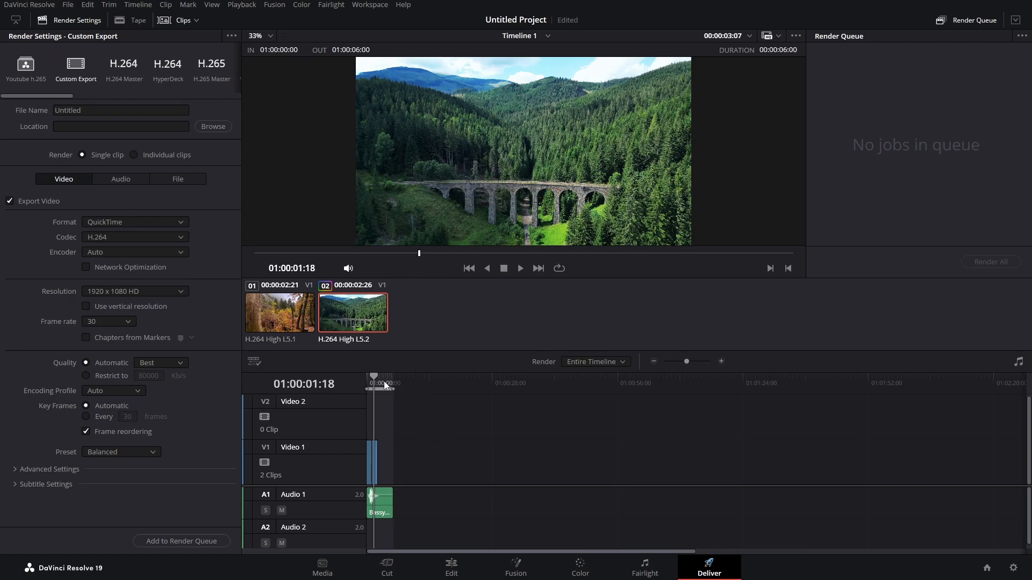
left_click_drag(375, 379, 362, 383)
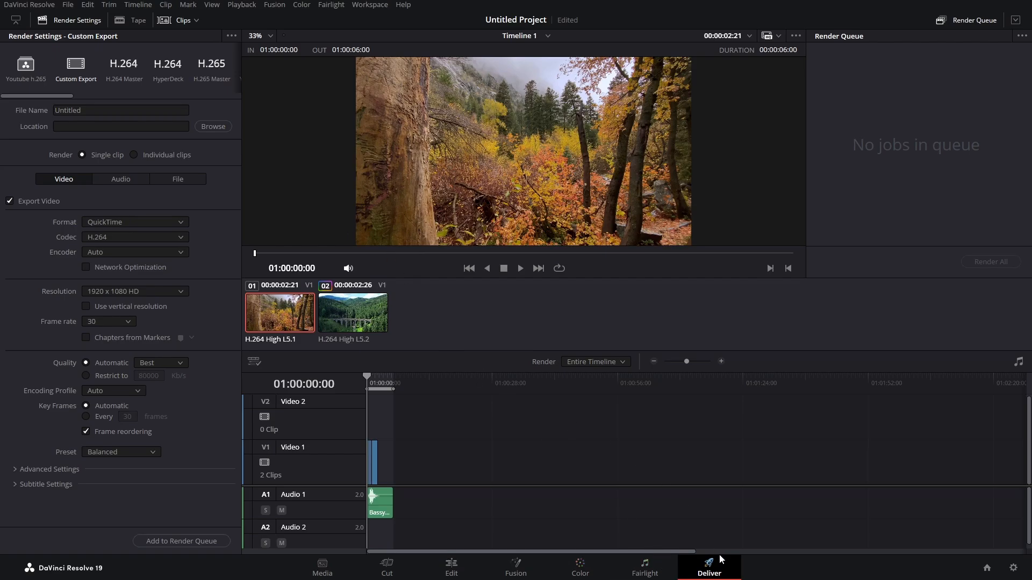
Name the export file Nature in the custom export's render settings
left_click(119, 107)
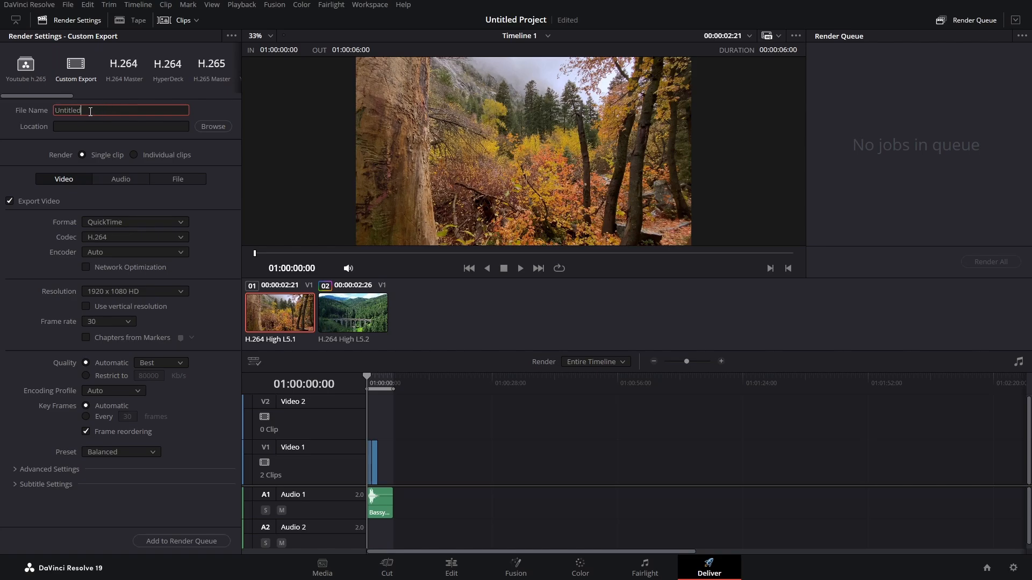
left_click_drag(91, 112, 47, 110)
left_click(76, 128)
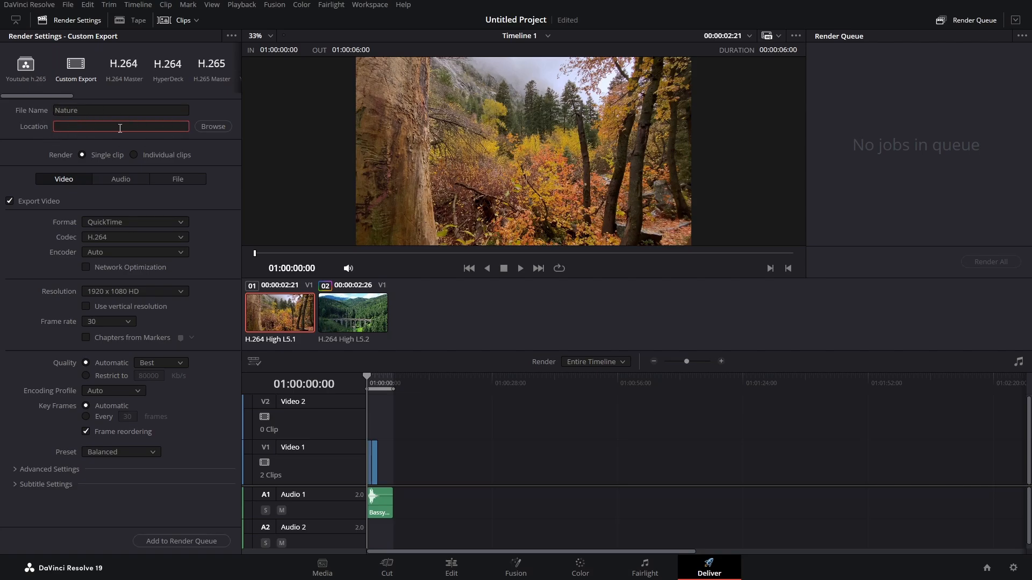
left_click(227, 150)
Review the audio and file render settings, and set the video format to MP4, keeping the 1920 x 1080 HD resolution
left_click(125, 180)
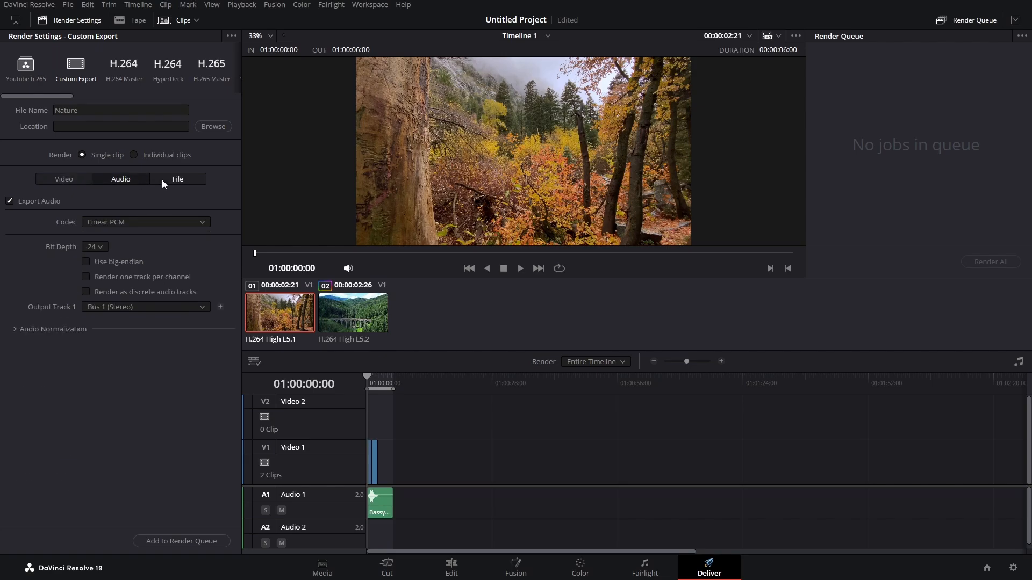
left_click(177, 180)
left_click(82, 180)
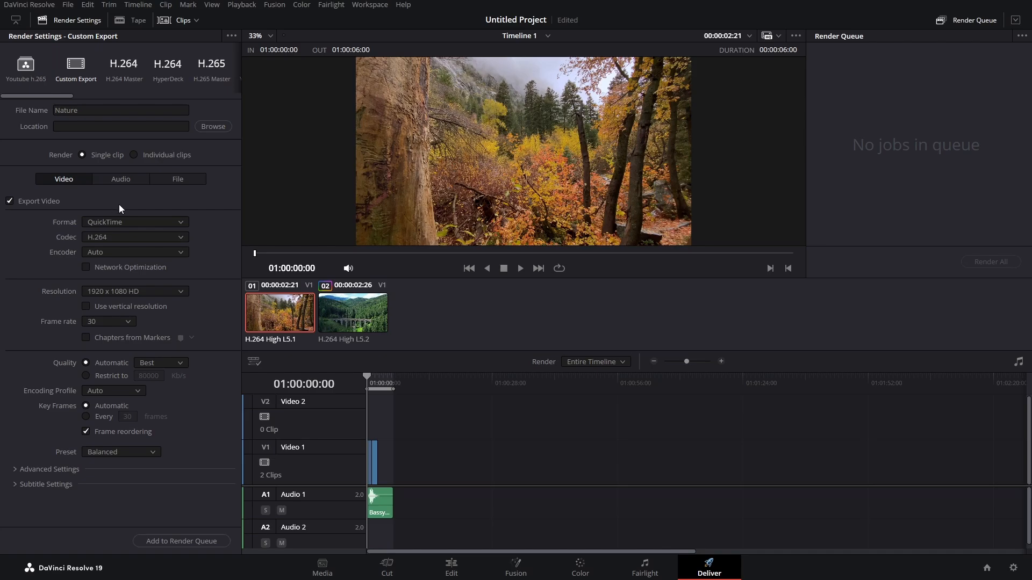
left_click(130, 218)
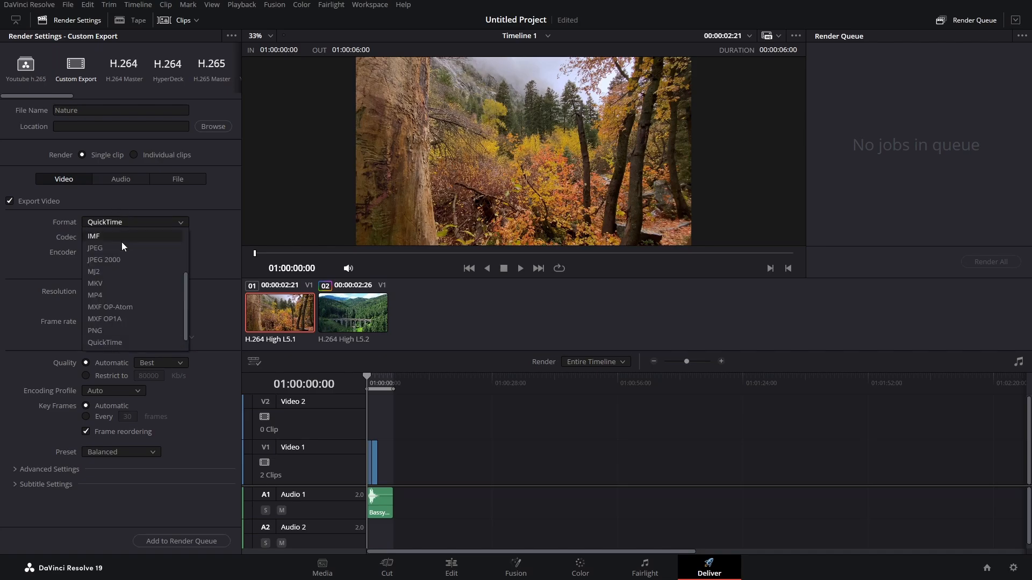
left_click(108, 294)
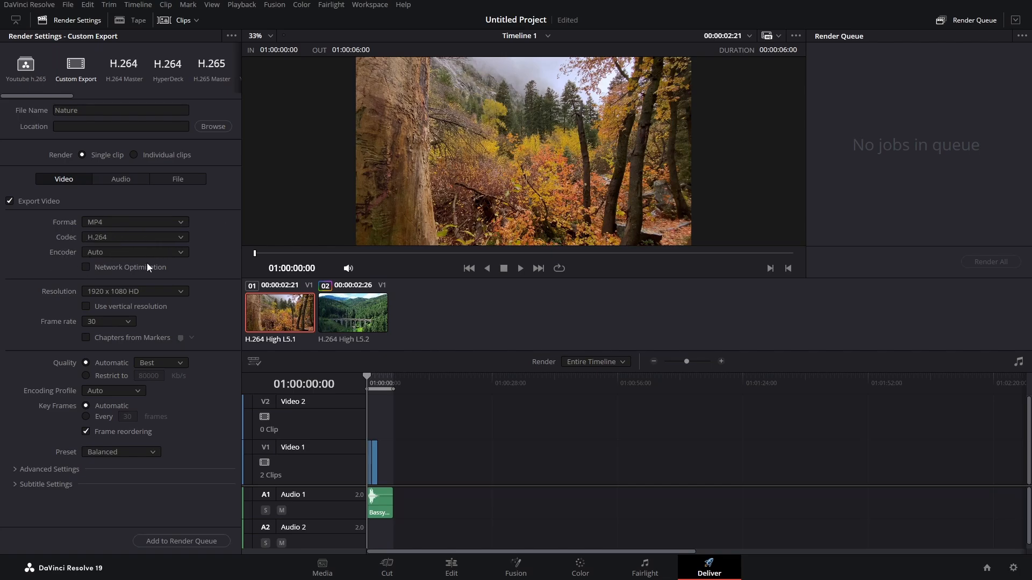
left_click(123, 290)
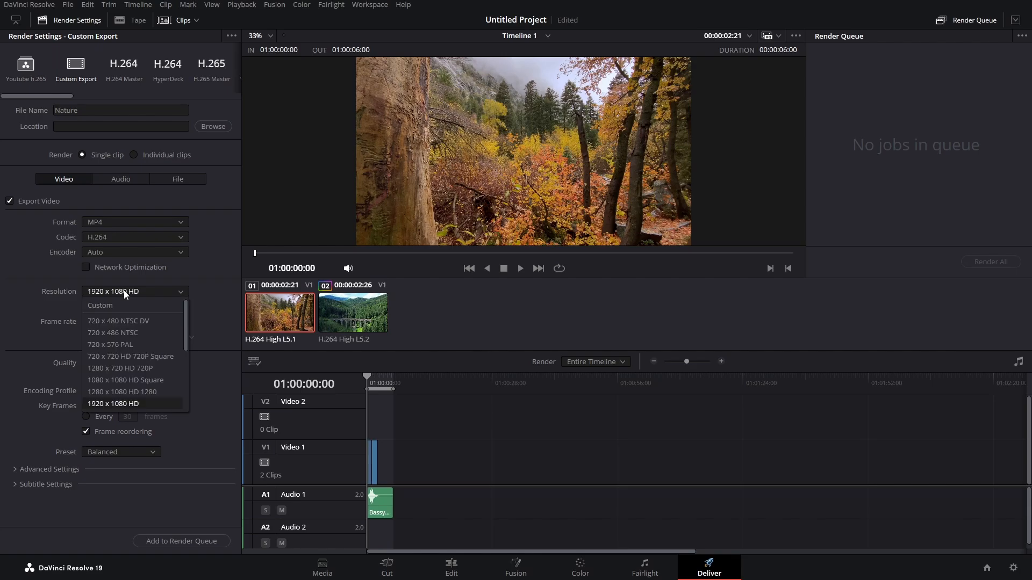
left_click(123, 291)
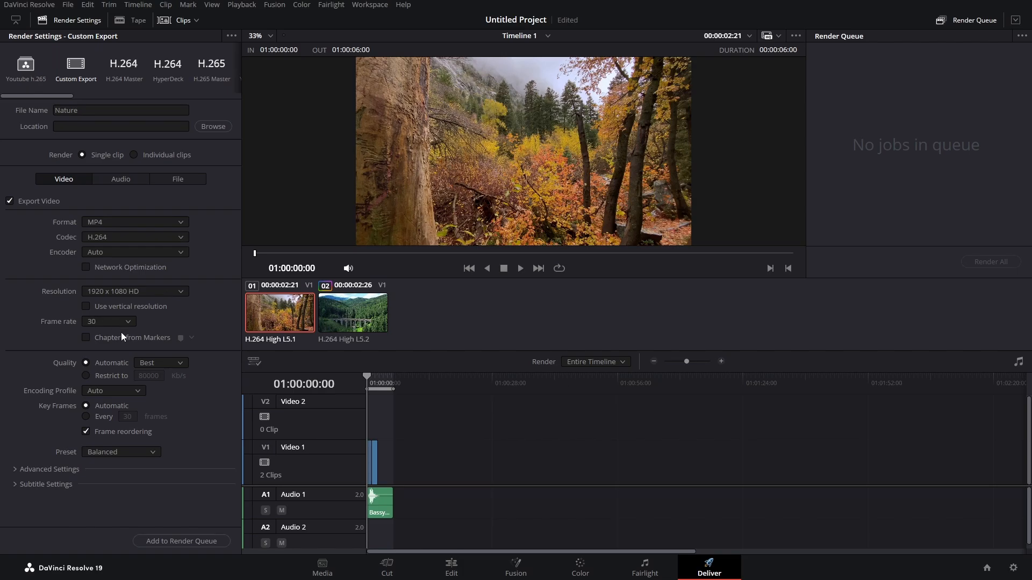
Add the timeline to the render queue as Nature.mp4 in the Videos folder, and start rendering all jobs
left_click(175, 541)
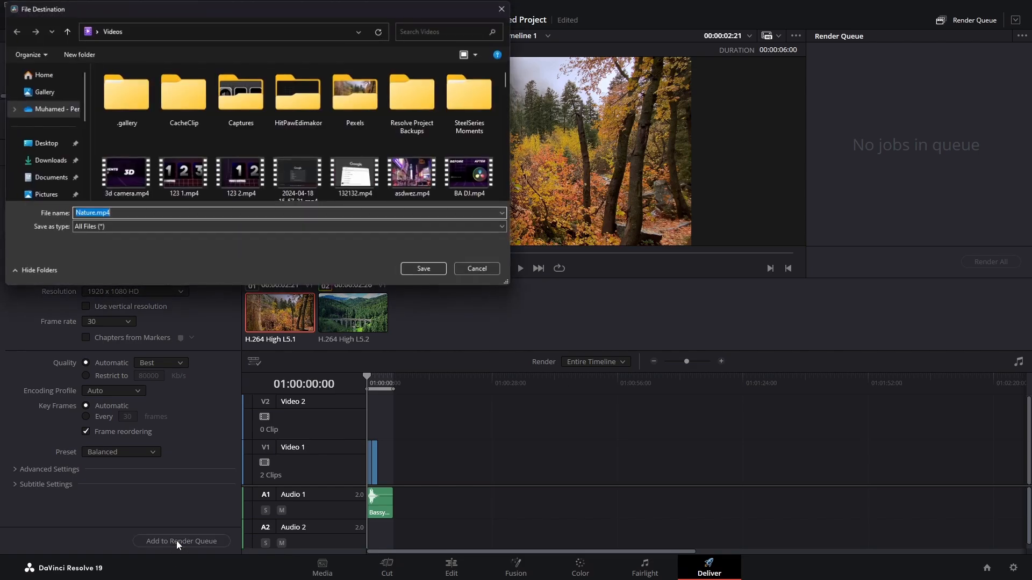
left_click(425, 269)
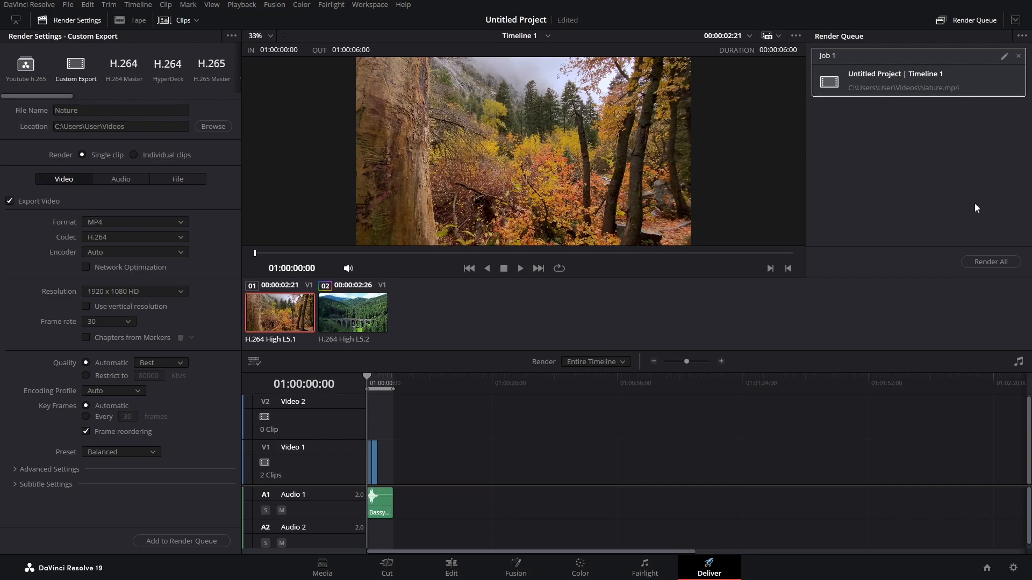
left_click(999, 262)
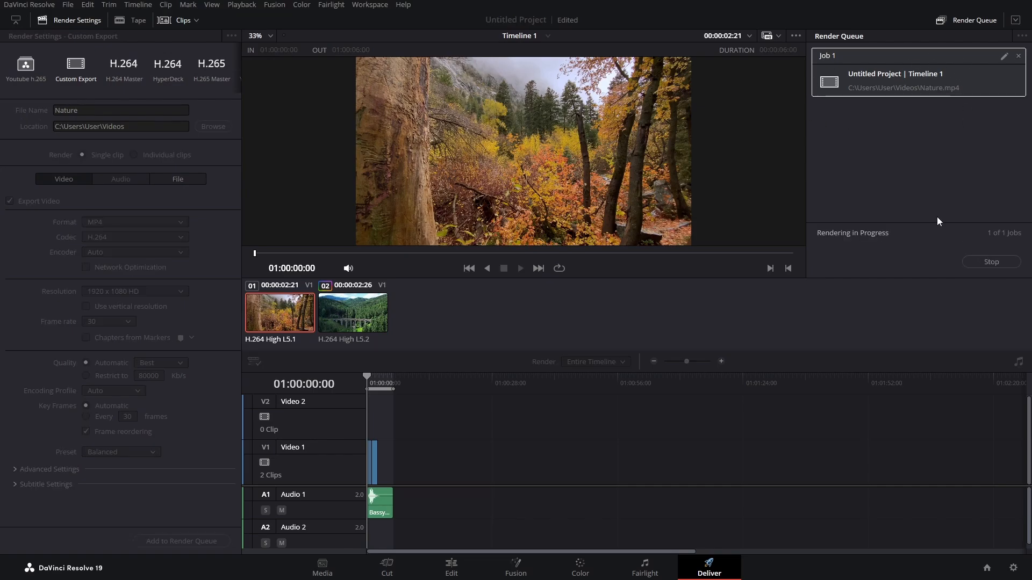